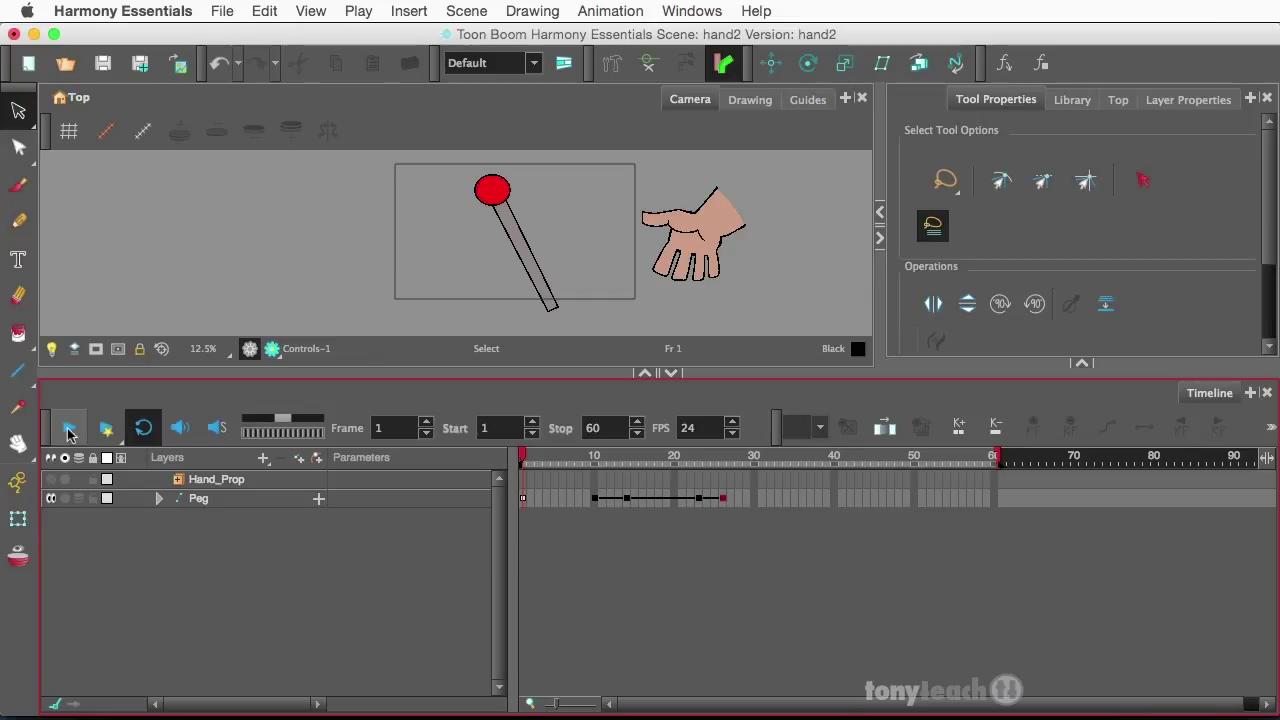
- Play back the hand-and-lever animation with the camera view enlarged, then stop it
{"action": "left_click_drag", "start_coordinate": [340, 381], "coordinate": [348, 524]}
{"action": "scroll", "coordinate": [463, 323], "scroll_direction": "up", "scroll_amount": 3}
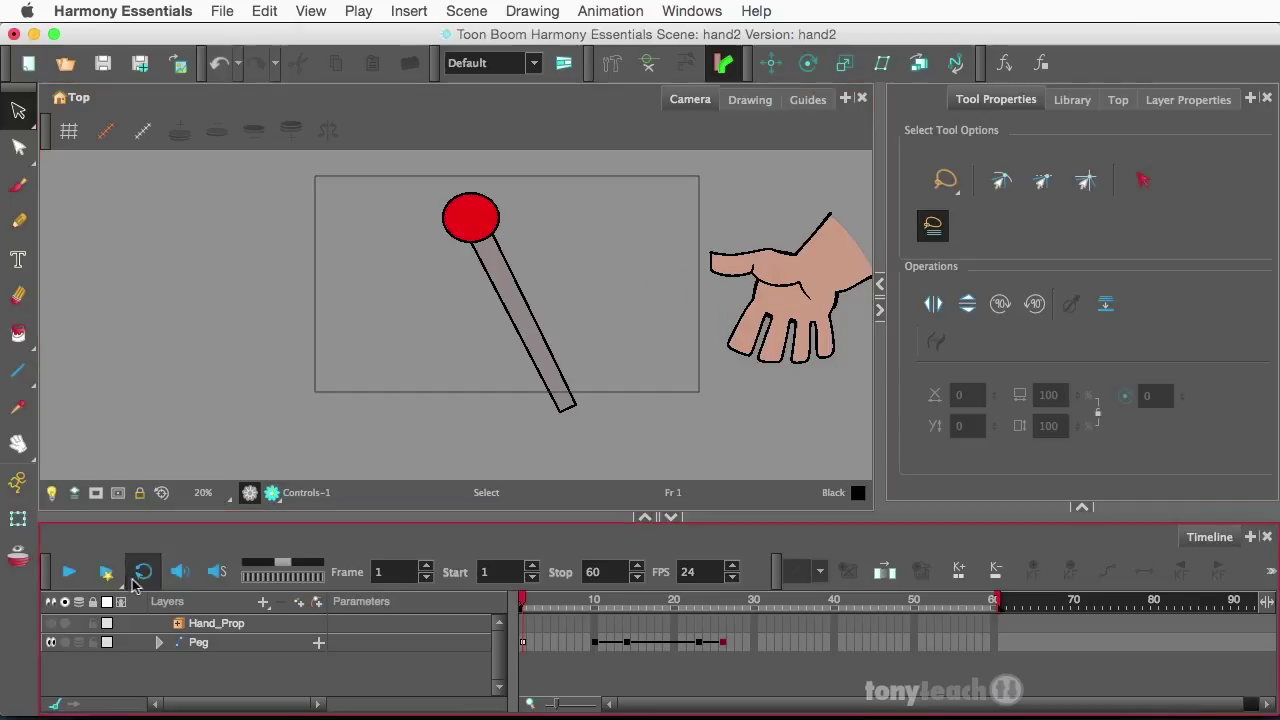
{"action": "left_click", "coordinate": [76, 575]}
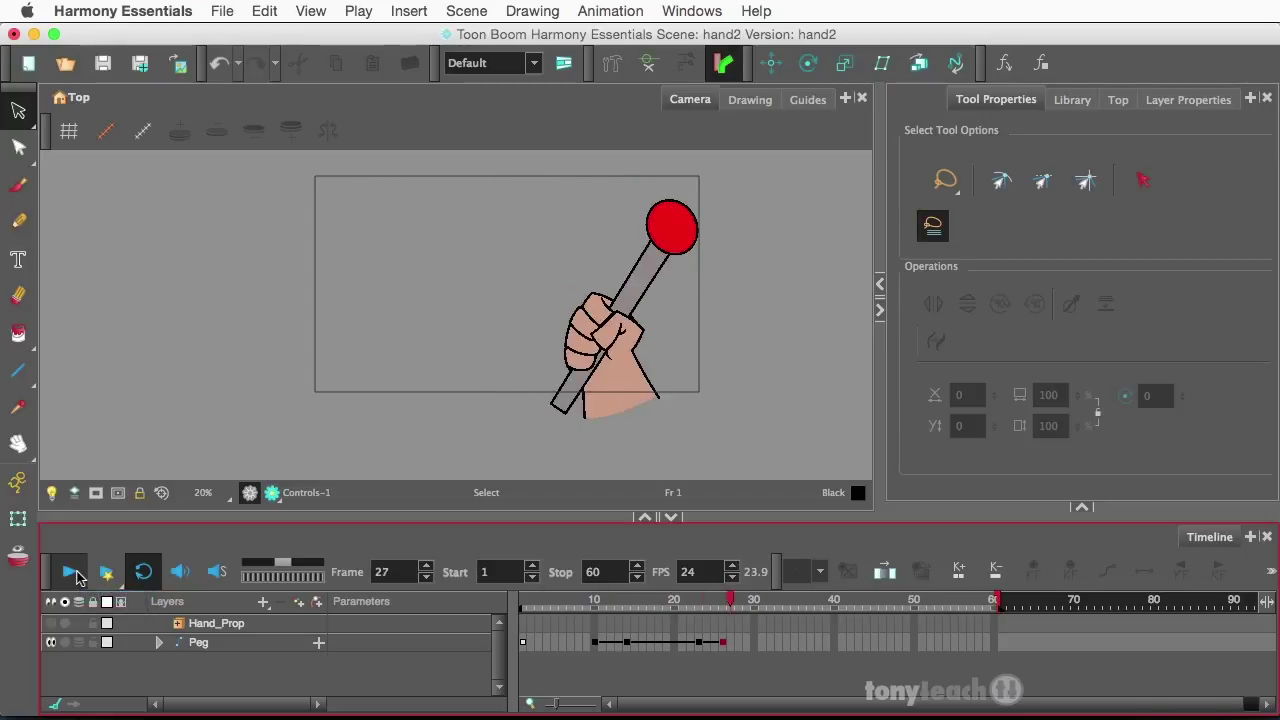
{"action": "left_click", "coordinate": [75, 575]}
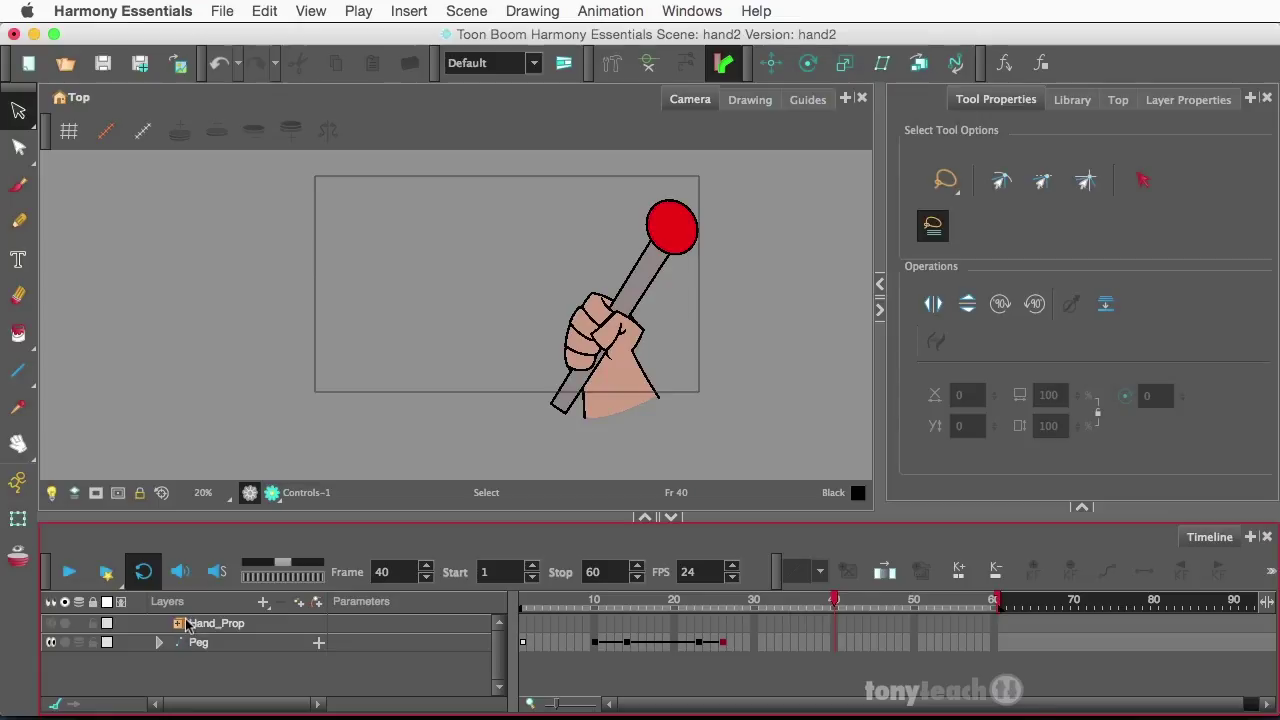
- Expand the Peg and Hand-P layers and scrub to frame 10 to examine the swap from open hand to fist
{"action": "left_click", "coordinate": [160, 642]}
{"action": "left_click_drag", "start_coordinate": [241, 517], "coordinate": [241, 437]}
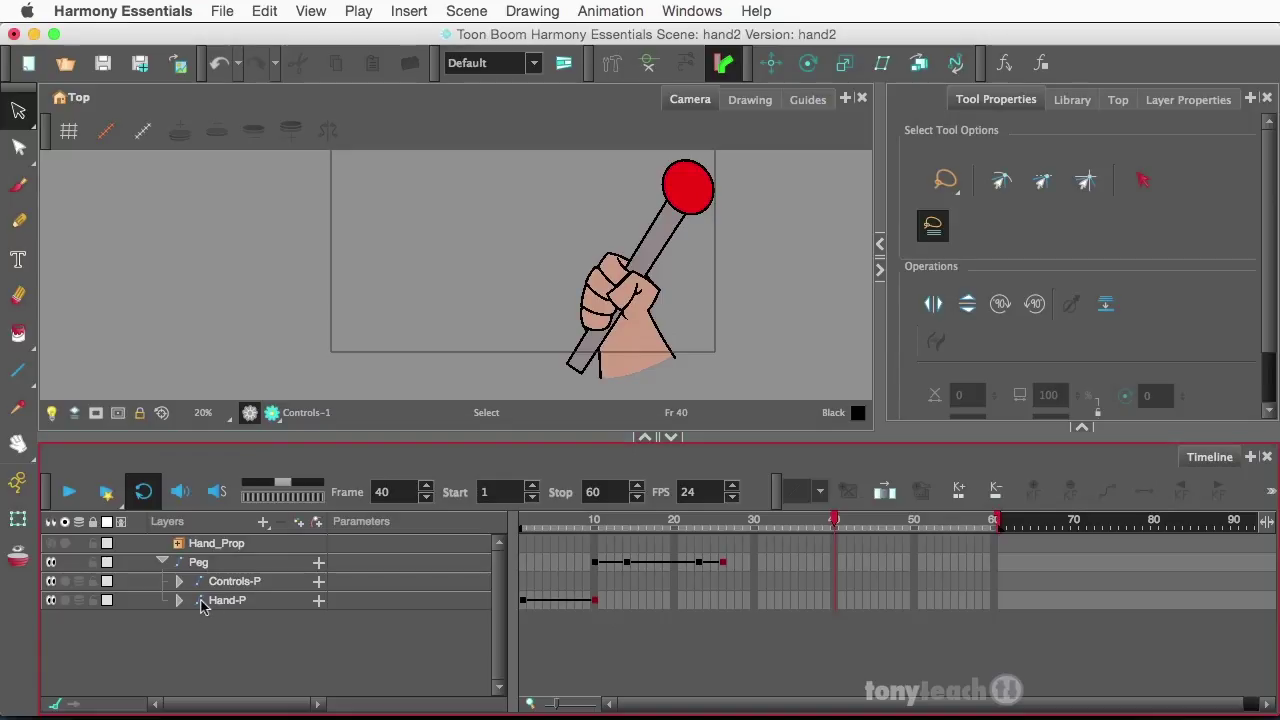
{"action": "left_click", "coordinate": [181, 600]}
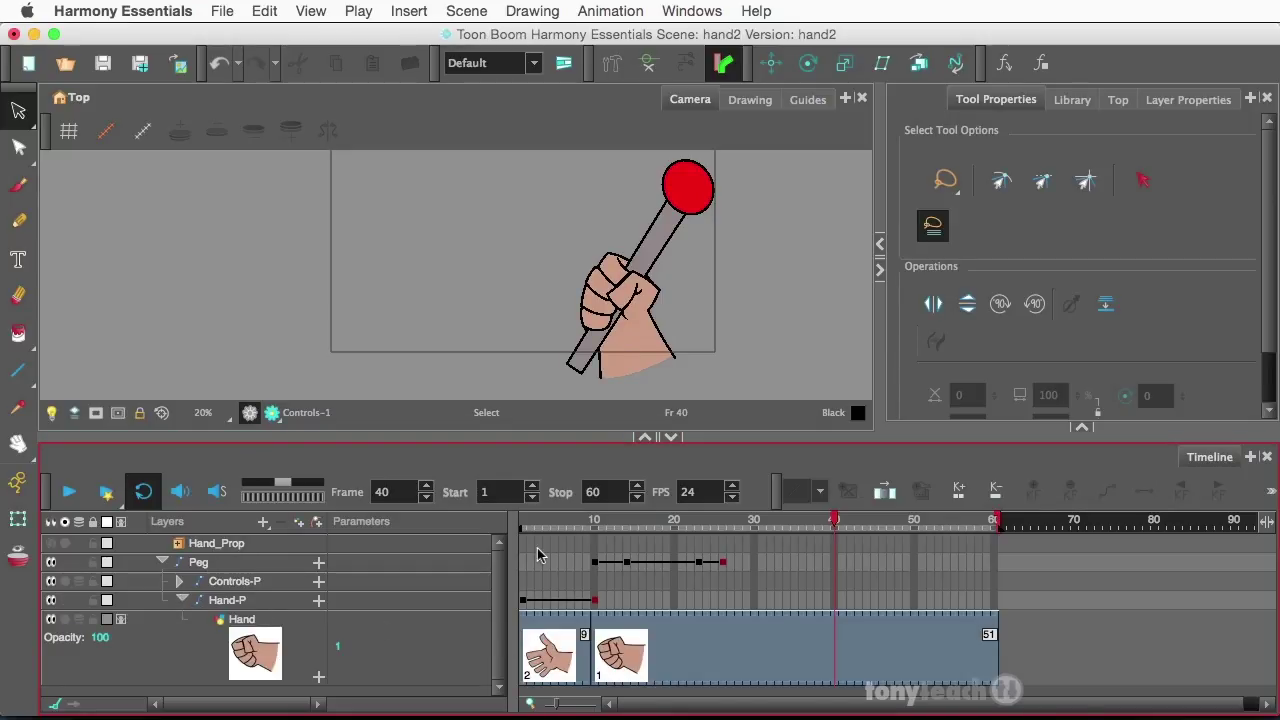
{"action": "left_click_drag", "start_coordinate": [527, 535], "coordinate": [595, 540]}
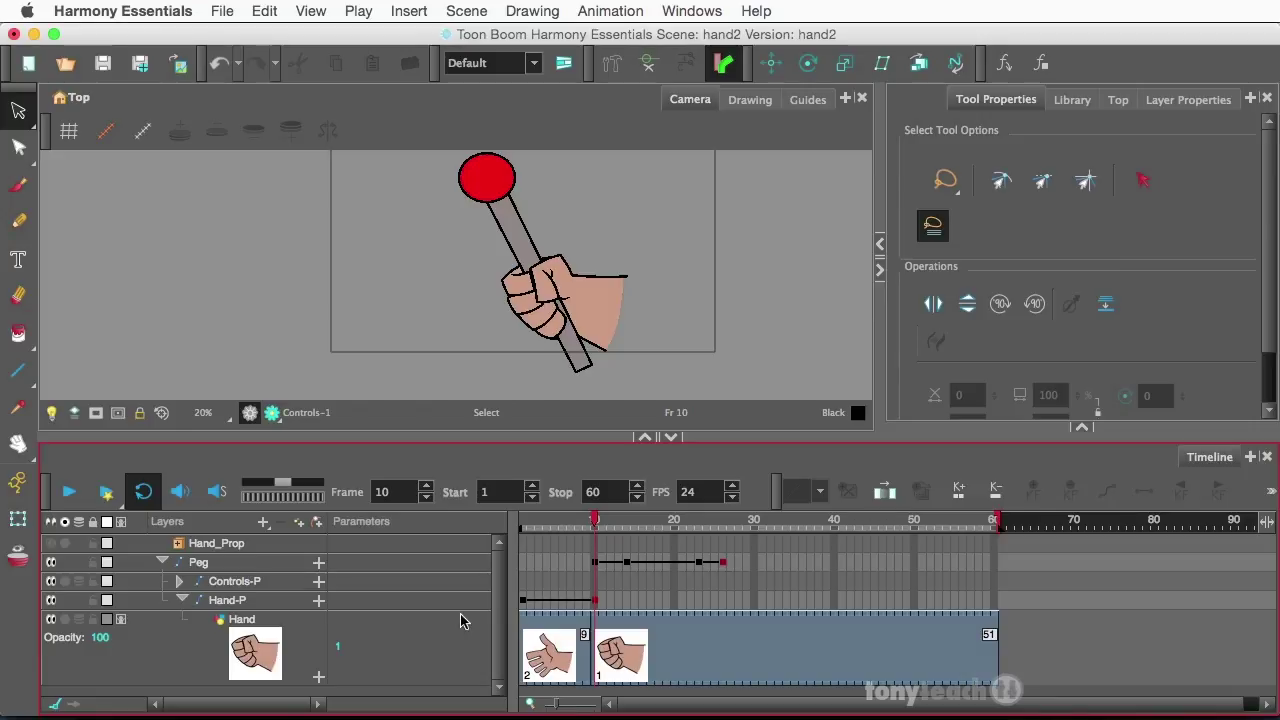
- Switch to Chrome to view the Toon Boom Activity 1: Assets Overview page and its download material, then return to Harmony Essentials
{"action": "mouse_move", "coordinate": [243, 700]}
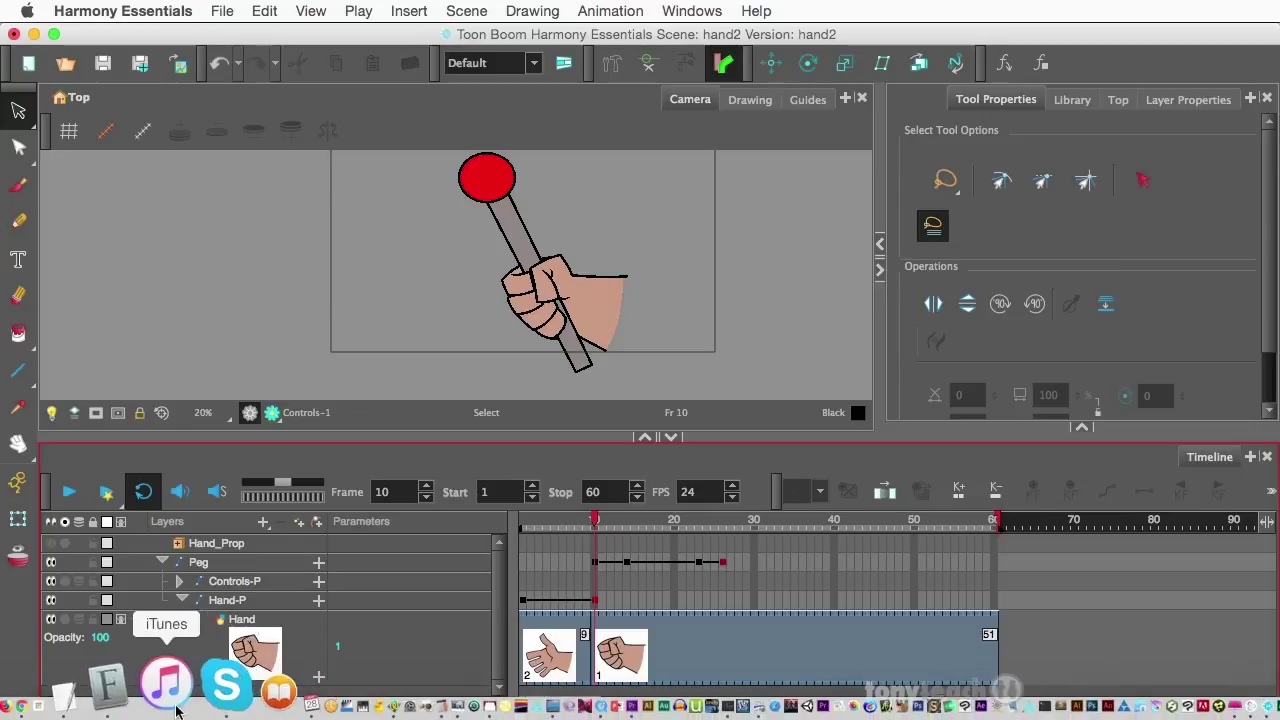
{"action": "left_click", "coordinate": [67, 688]}
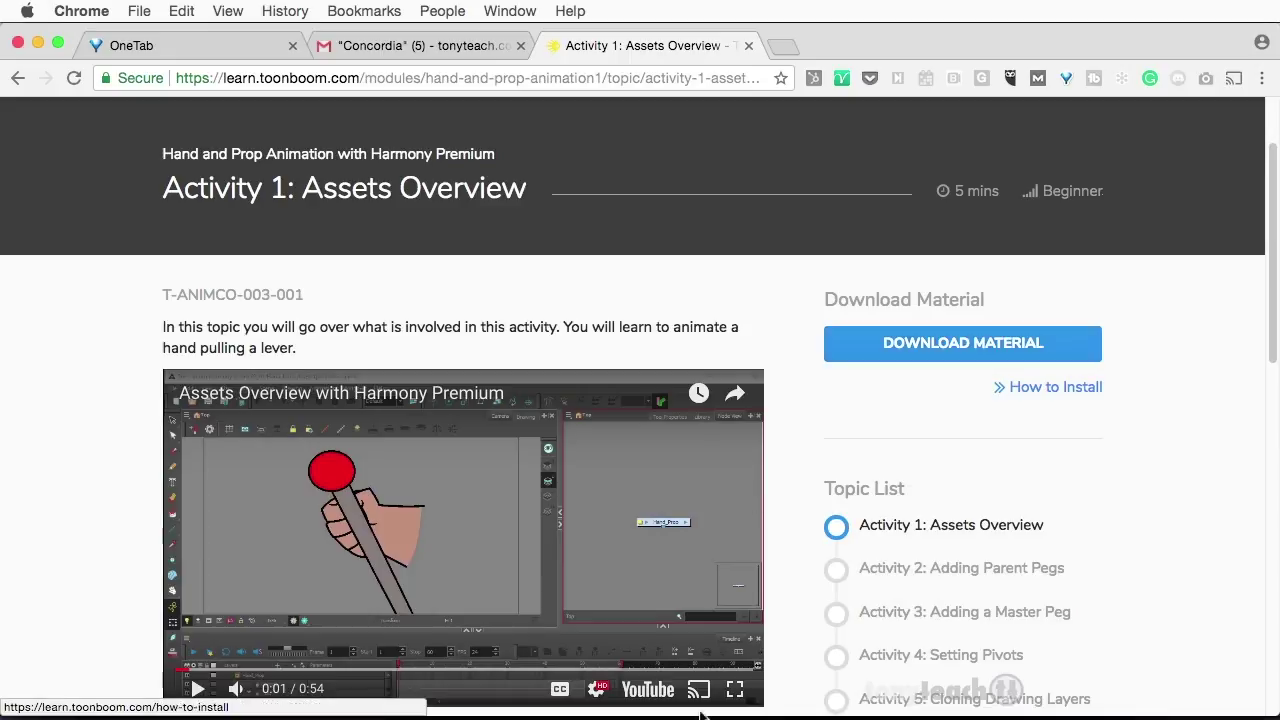
{"action": "mouse_move", "coordinate": [717, 716]}
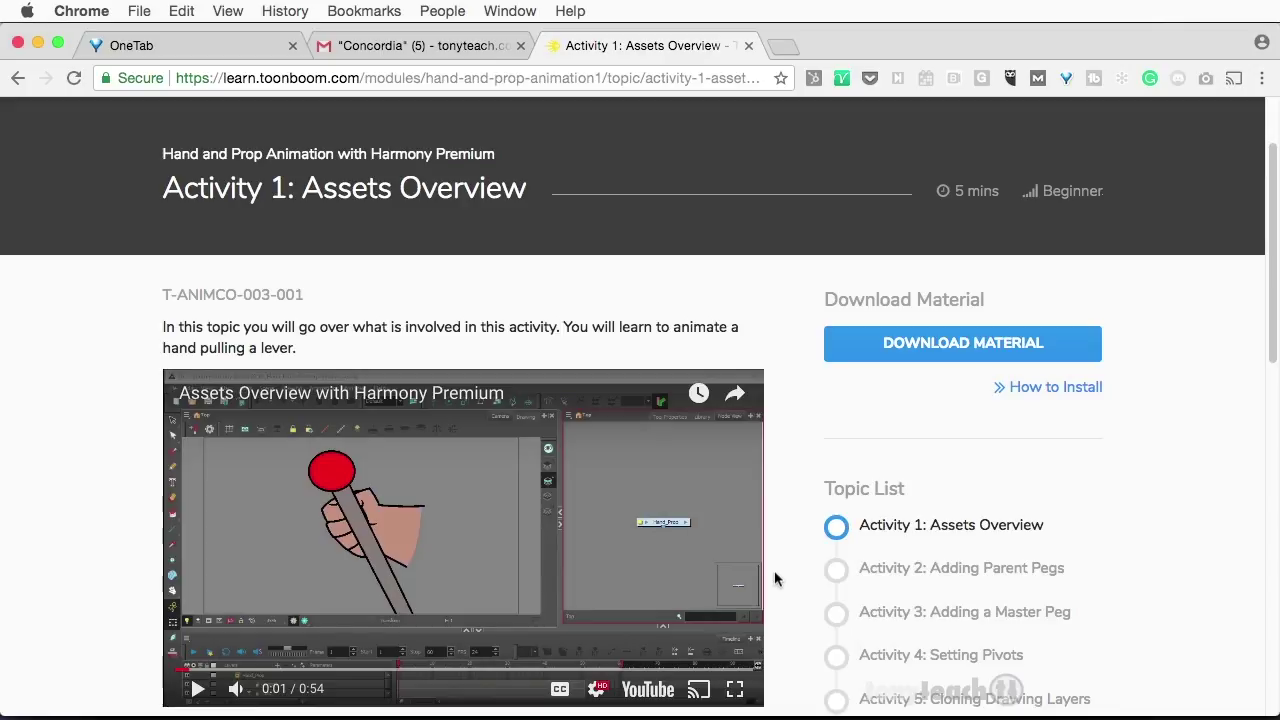
{"action": "mouse_move", "coordinate": [830, 716]}
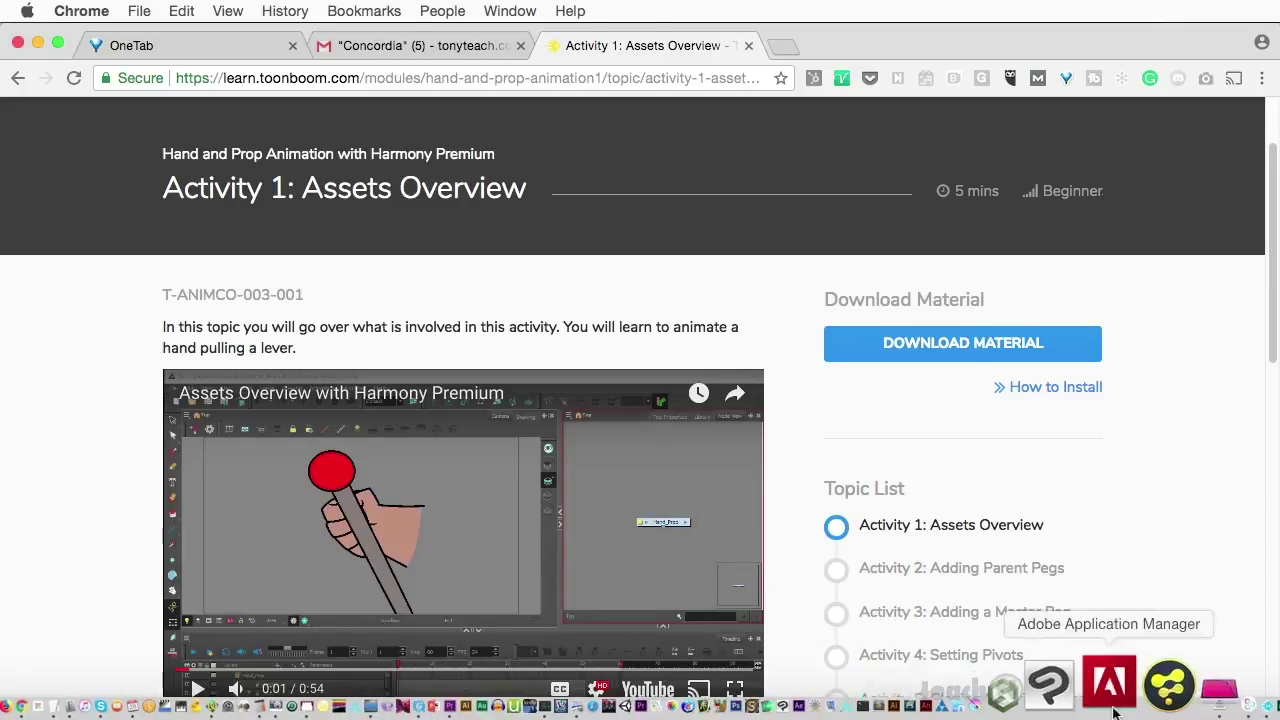
{"action": "left_click", "coordinate": [1178, 706]}
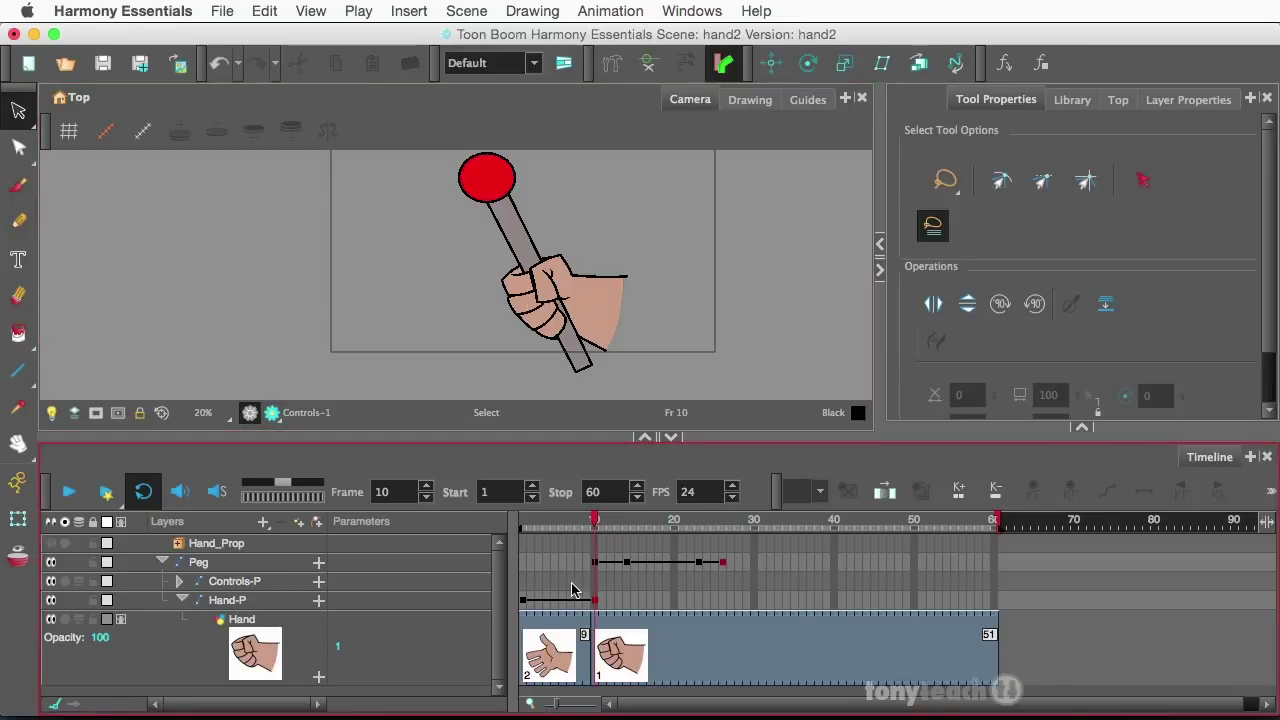
- Go back to frame 1 and collapse the Hand-P and Peg layers
{"action": "left_click", "coordinate": [524, 527]}
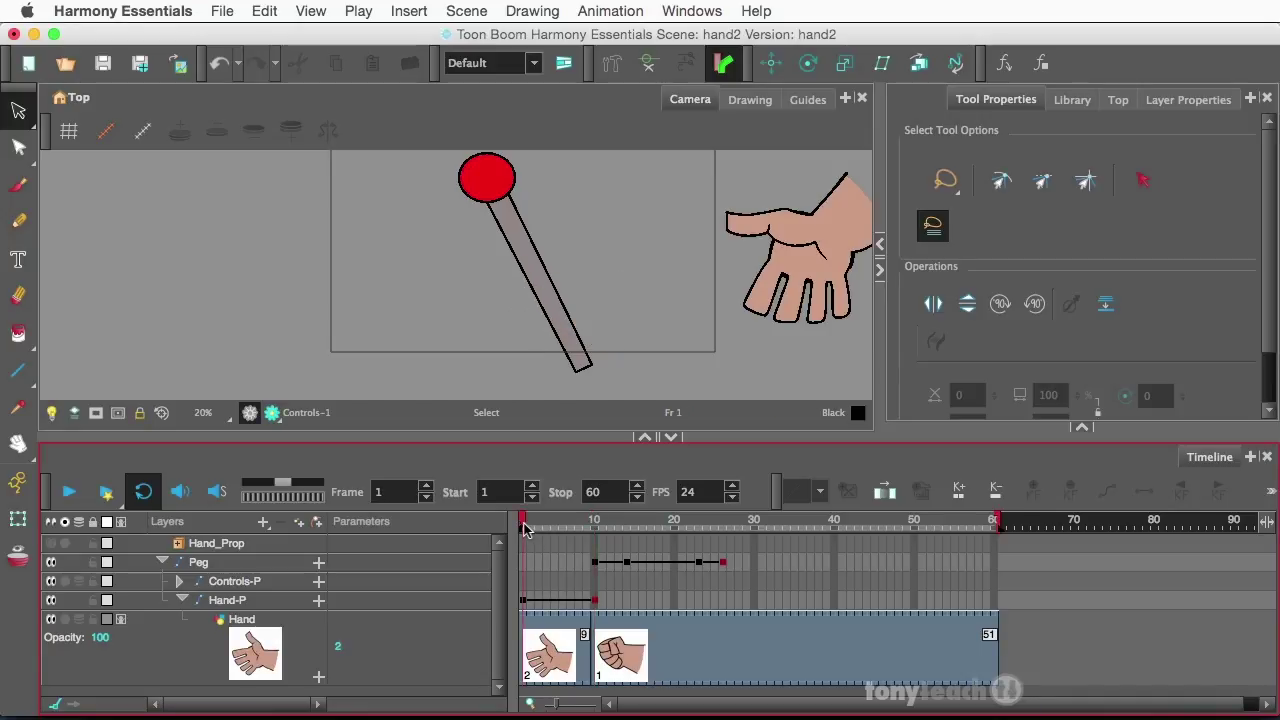
{"action": "left_click", "coordinate": [183, 601]}
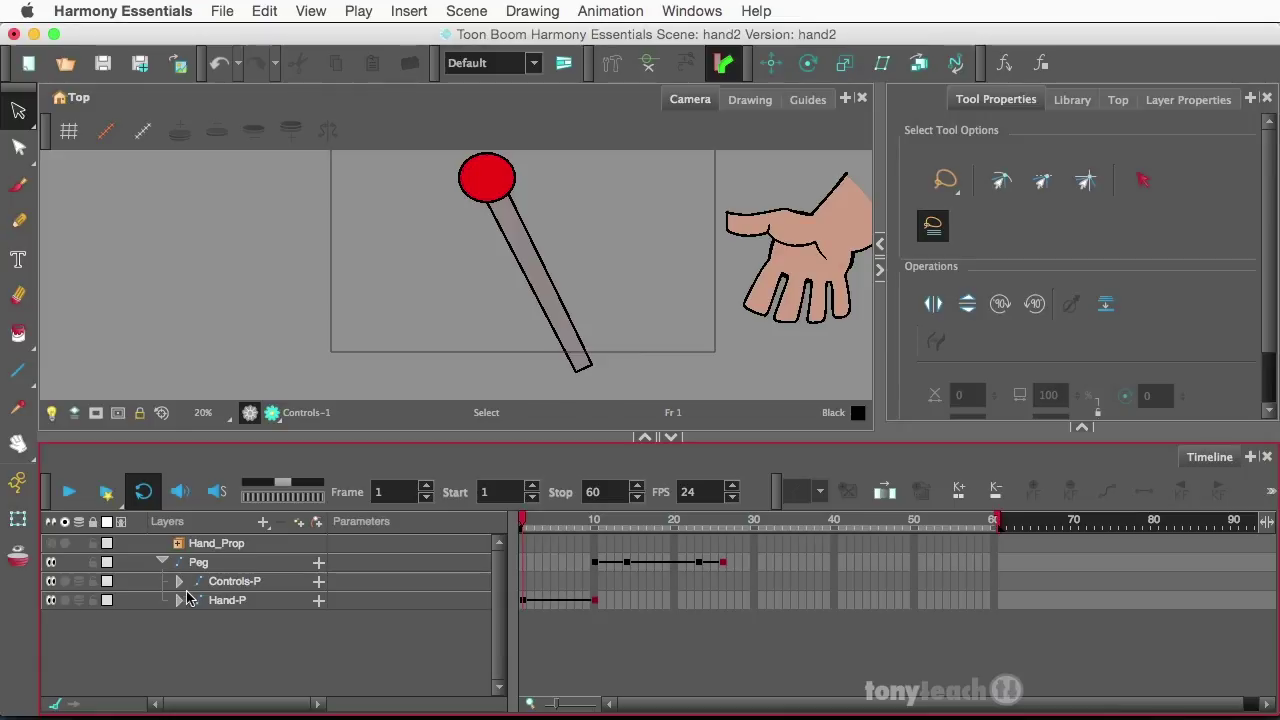
{"action": "left_click", "coordinate": [166, 563]}
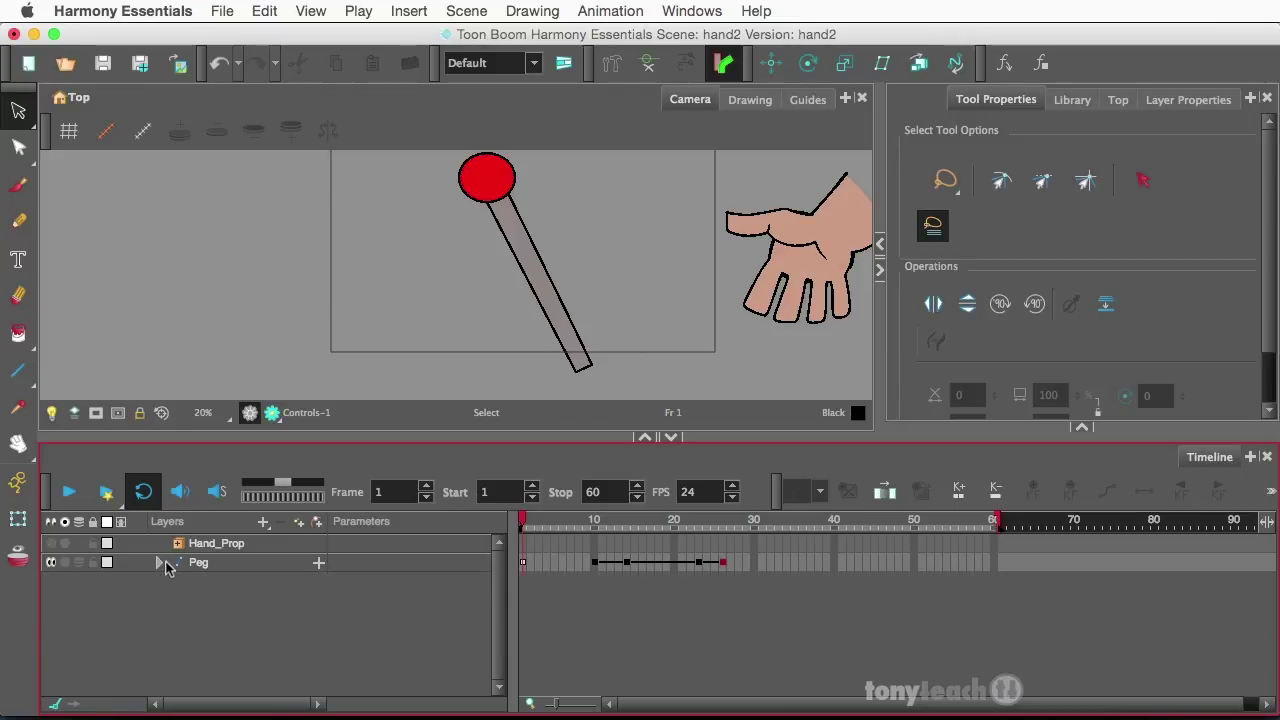
- Hide the Peg layer, enable the Hand_Prop group and expand it to its Controls and Hand layers
{"action": "left_click", "coordinate": [51, 562]}
{"action": "left_click", "coordinate": [52, 543]}
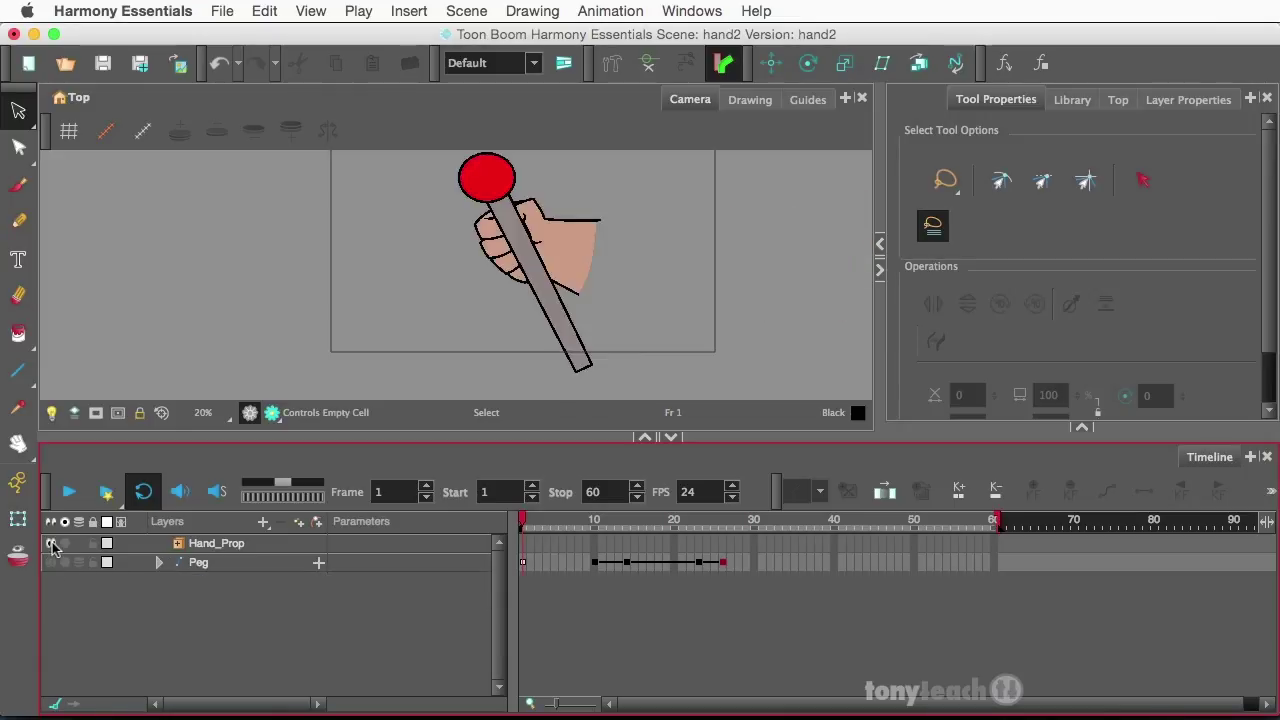
{"action": "left_click", "coordinate": [178, 543]}
{"action": "left_click_drag", "start_coordinate": [440, 440], "coordinate": [435, 384]}
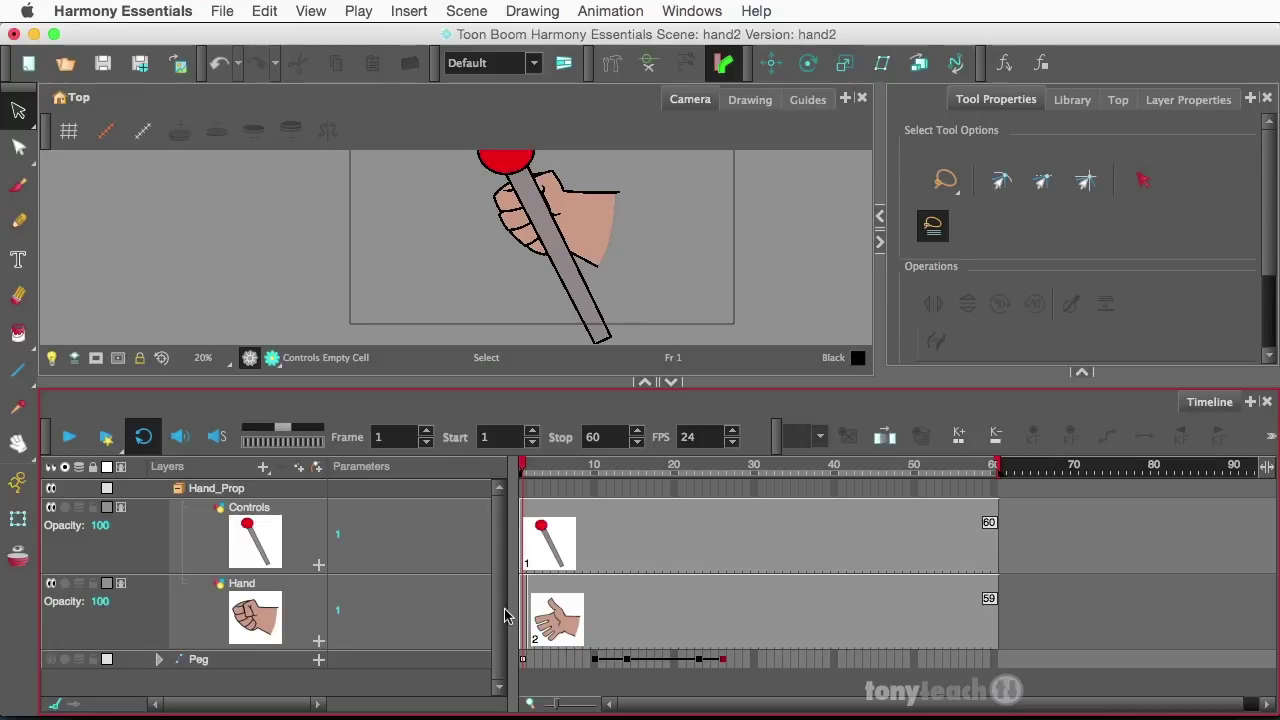
{"action": "scroll", "coordinate": [623, 228], "scroll_direction": "down", "scroll_amount": 1}
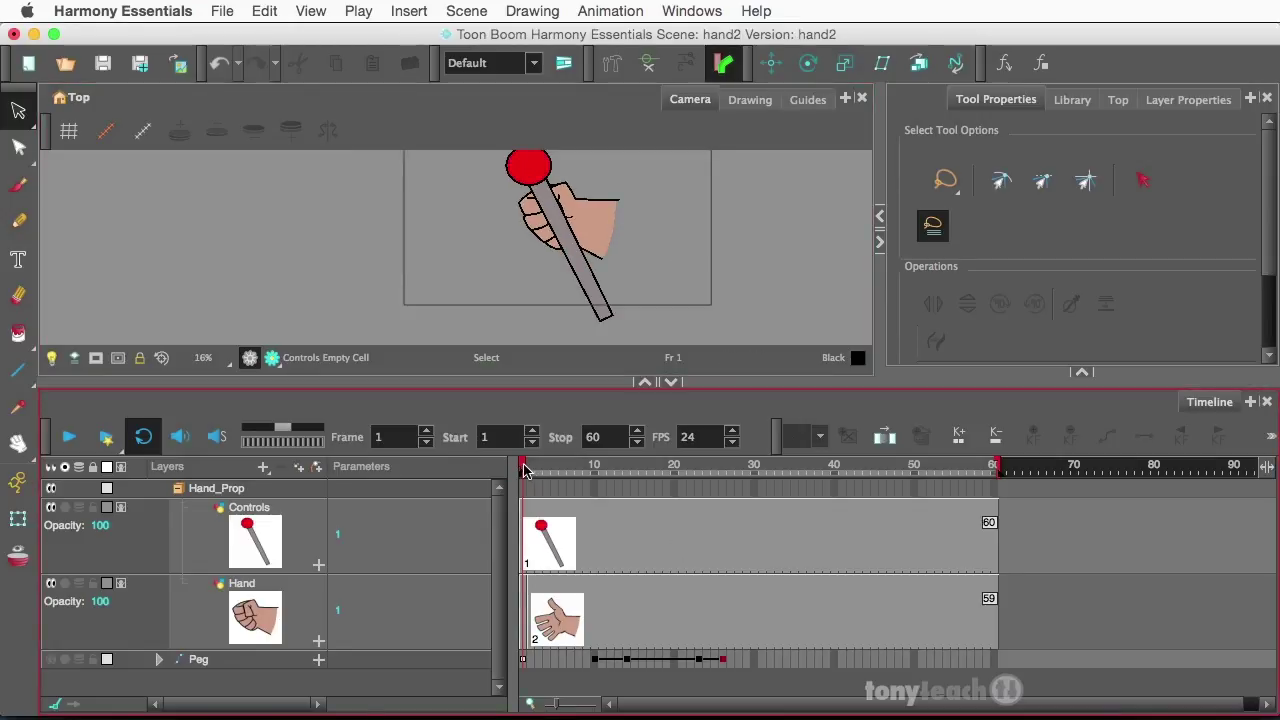
- Create a library symbol from the first two frames of the Hand layer, containing the fist and open-hand drawings
{"action": "left_click", "coordinate": [1072, 101]}
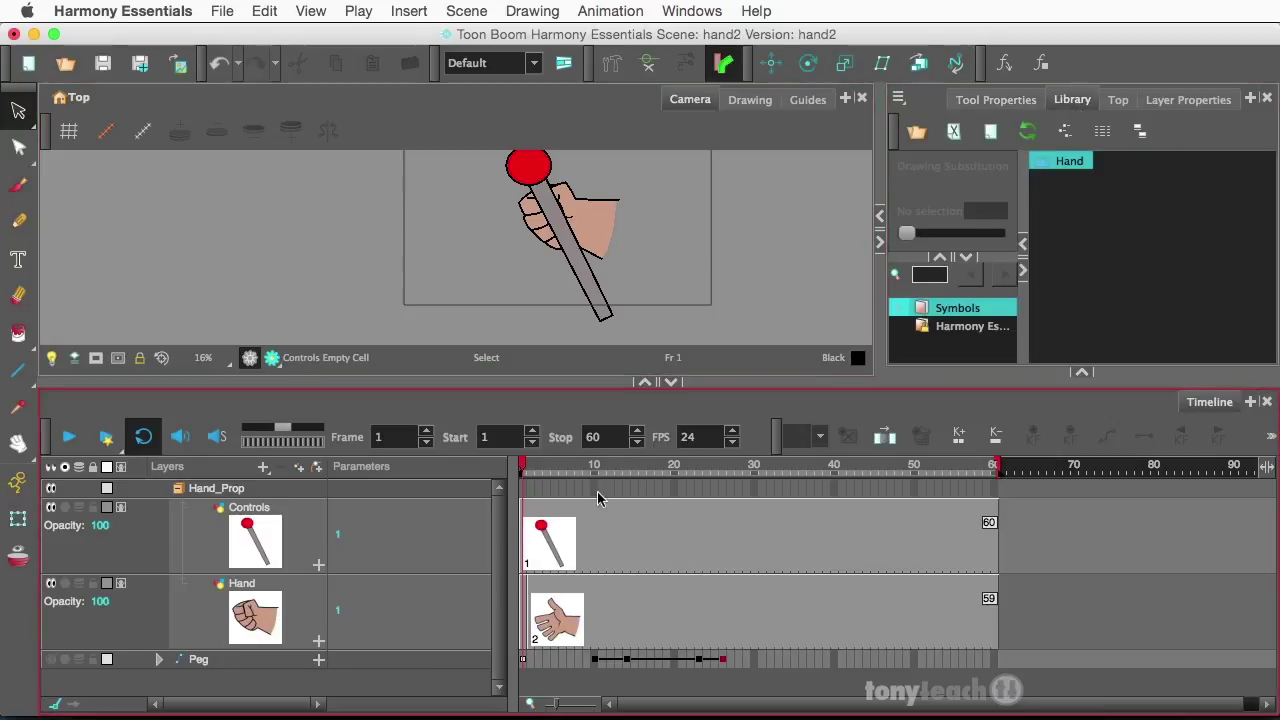
{"action": "left_click", "coordinate": [529, 610]}
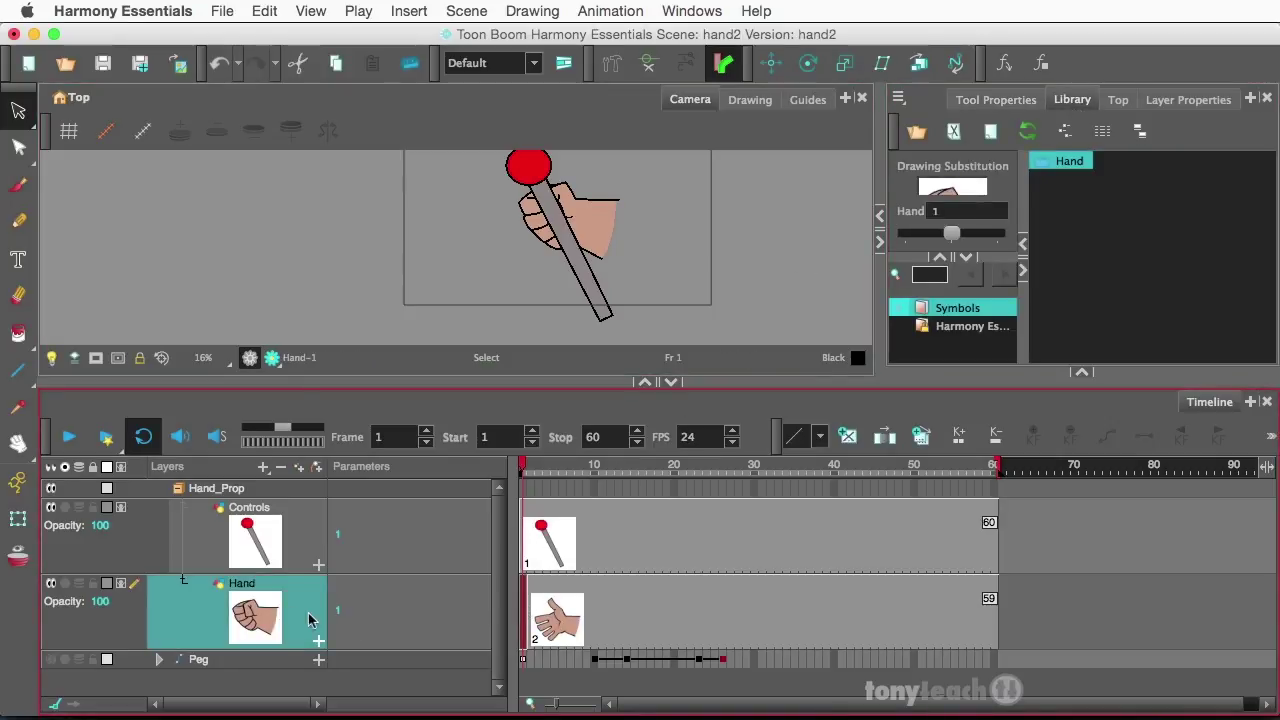
{"action": "left_click", "coordinate": [535, 627]}
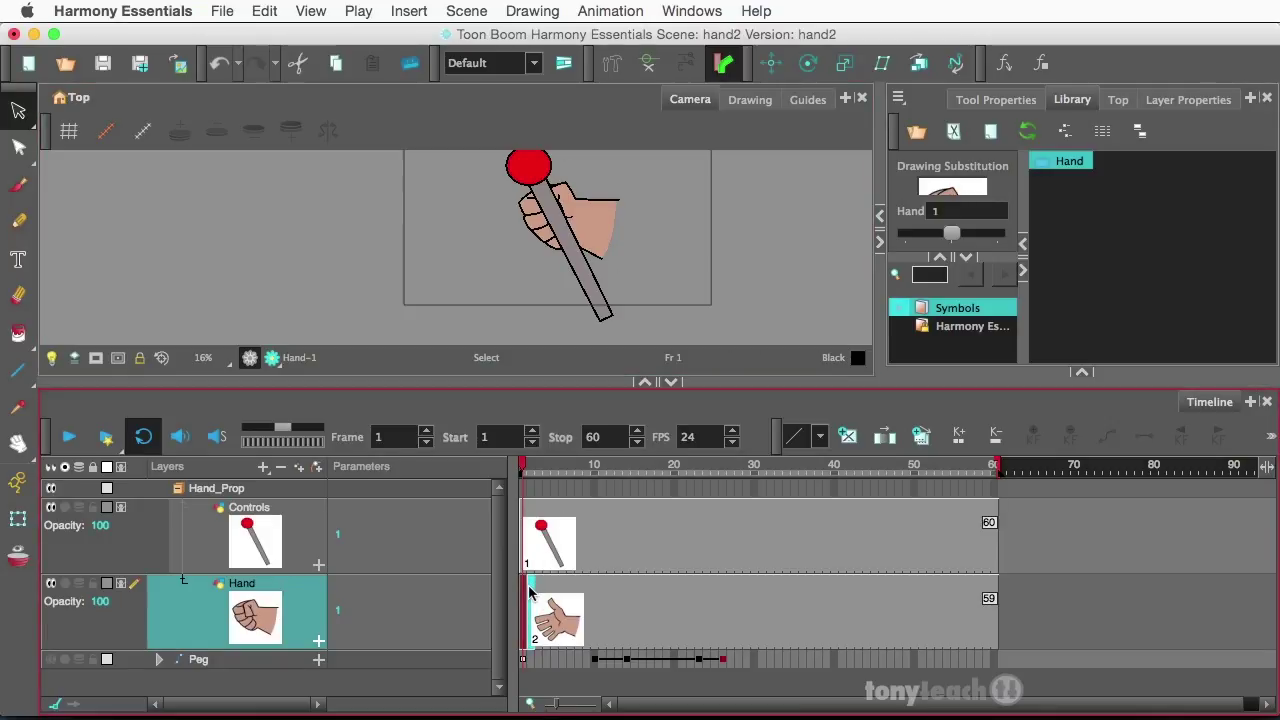
{"action": "left_click_drag", "start_coordinate": [530, 594], "coordinate": [1065, 245]}
{"action": "left_click_drag", "start_coordinate": [1065, 245], "coordinate": [1064, 242]}
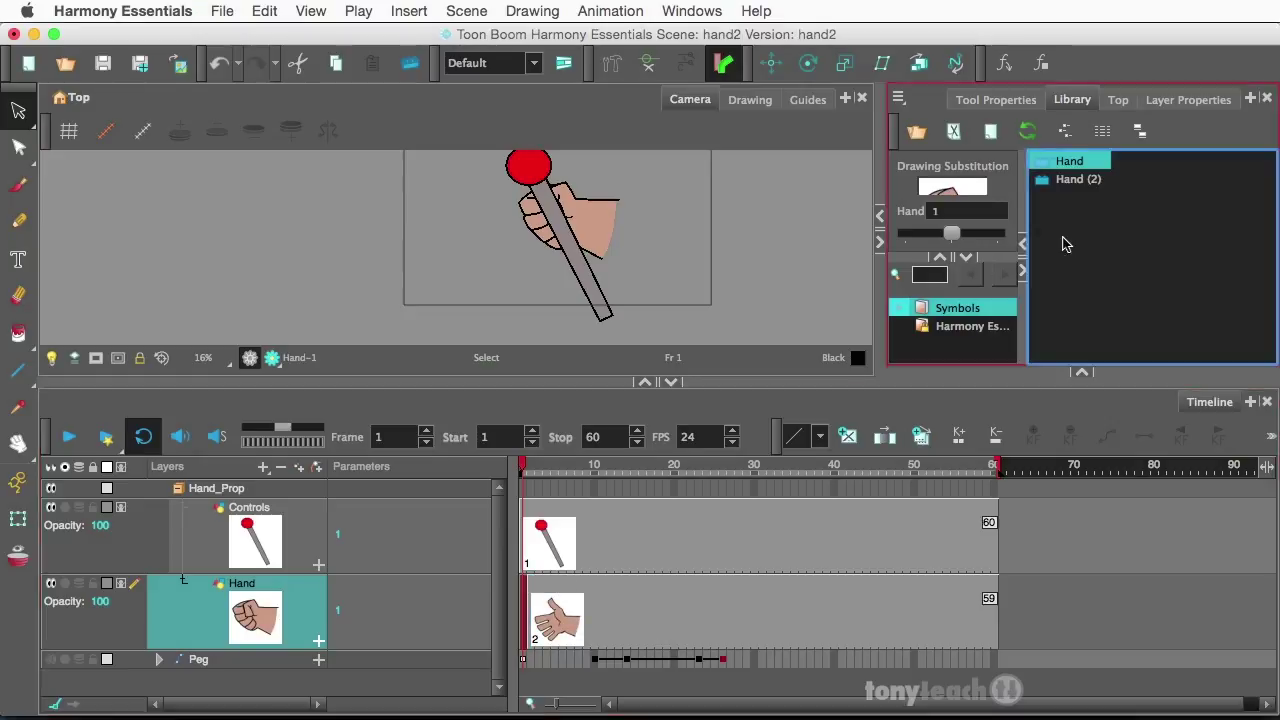
- Open the Hand (2) symbol for editing and duplicate its Hand layer
{"action": "right_click", "coordinate": [1046, 186]}
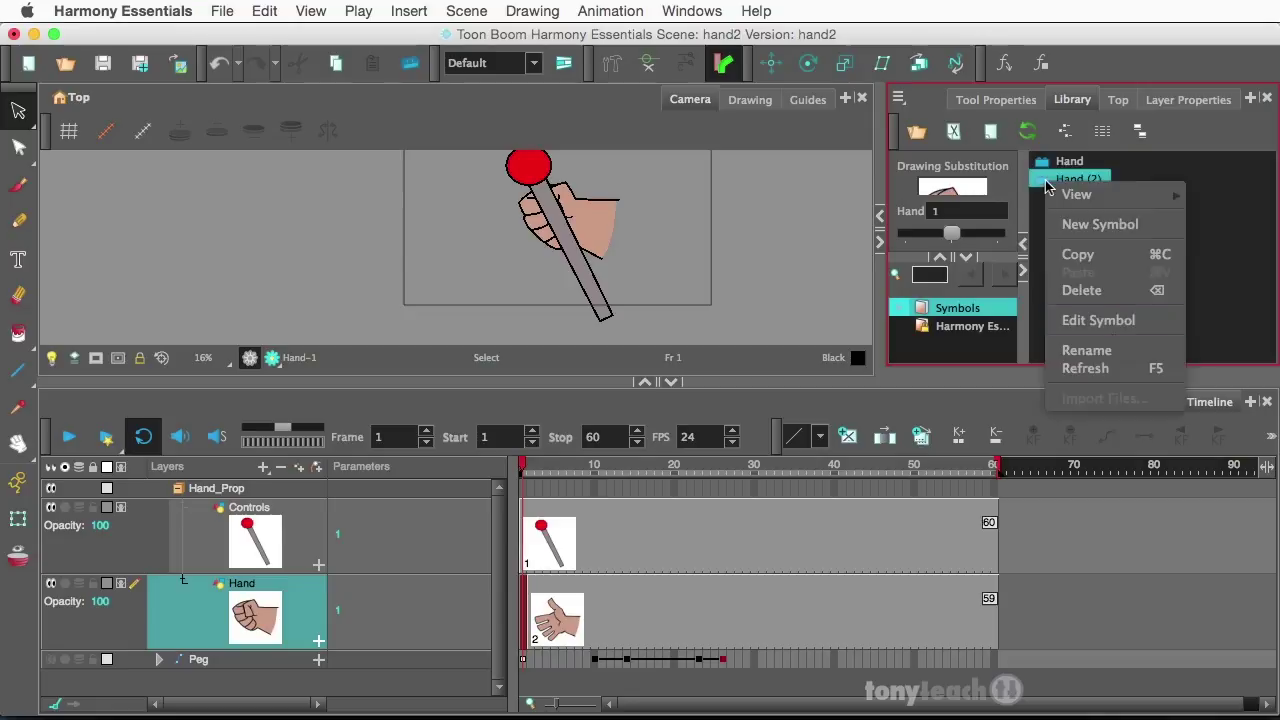
{"action": "left_click", "coordinate": [1096, 321]}
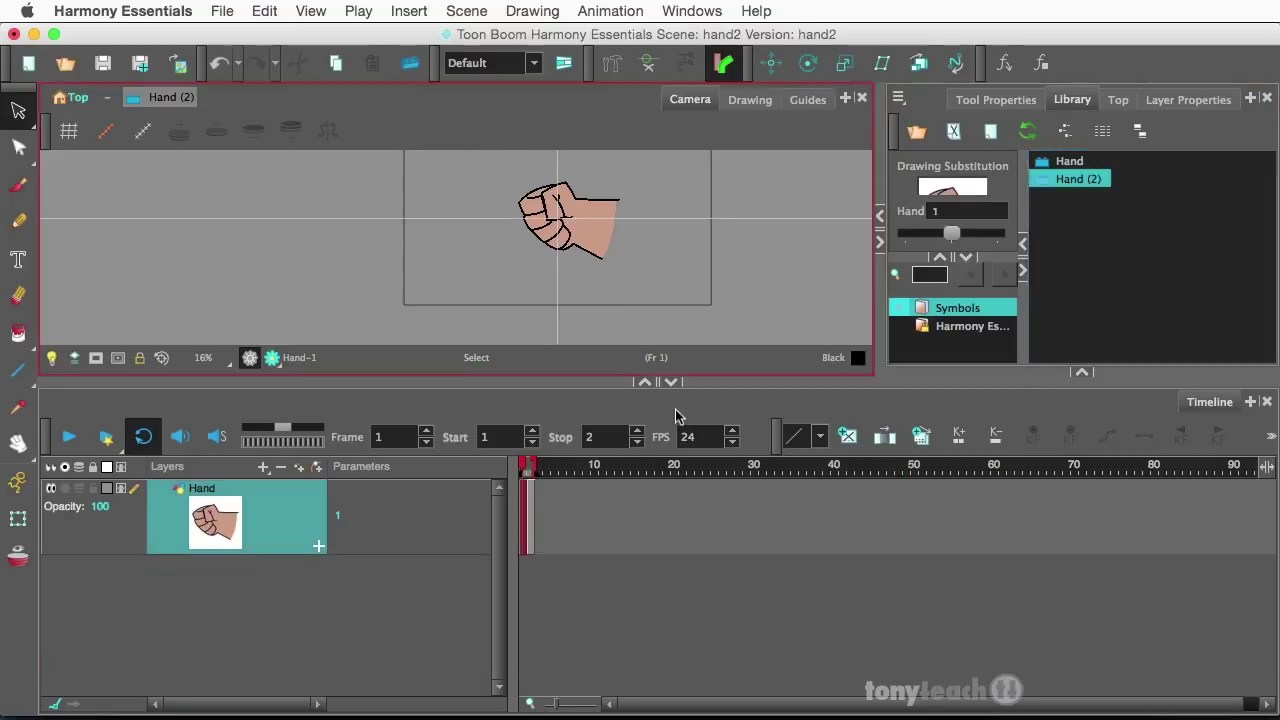
{"action": "right_click", "coordinate": [251, 528]}
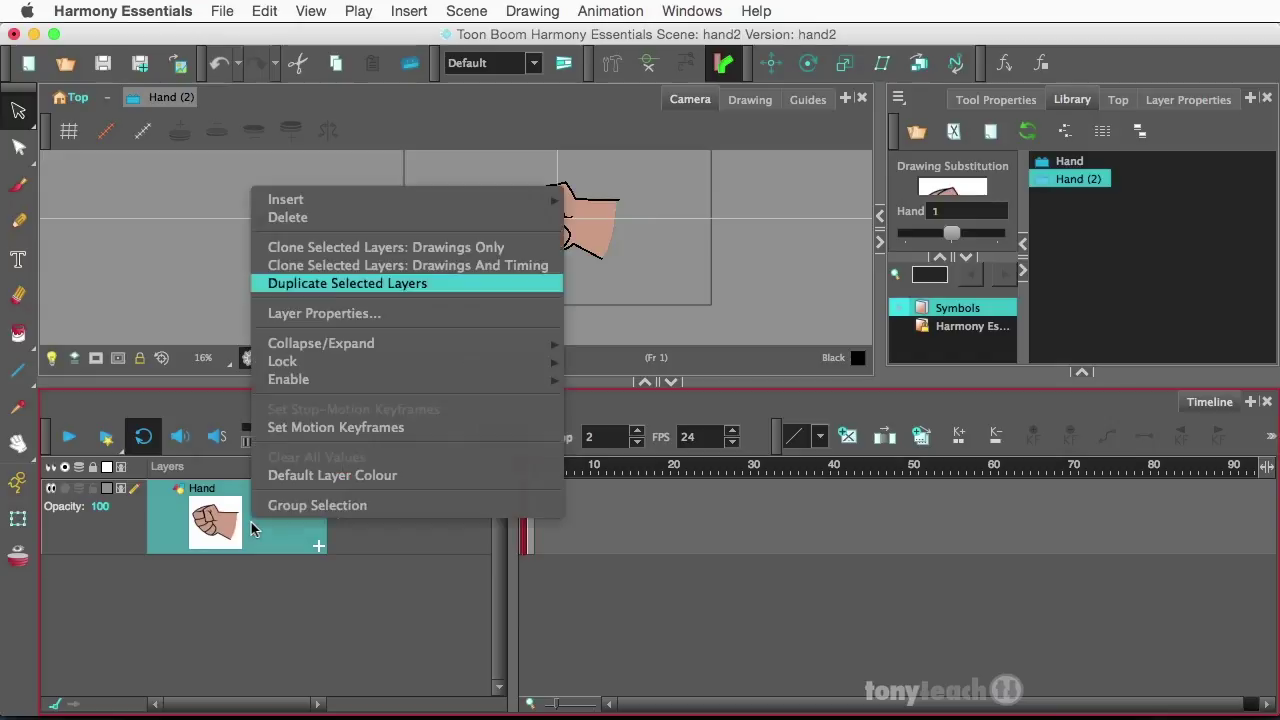
{"action": "left_click", "coordinate": [312, 286]}
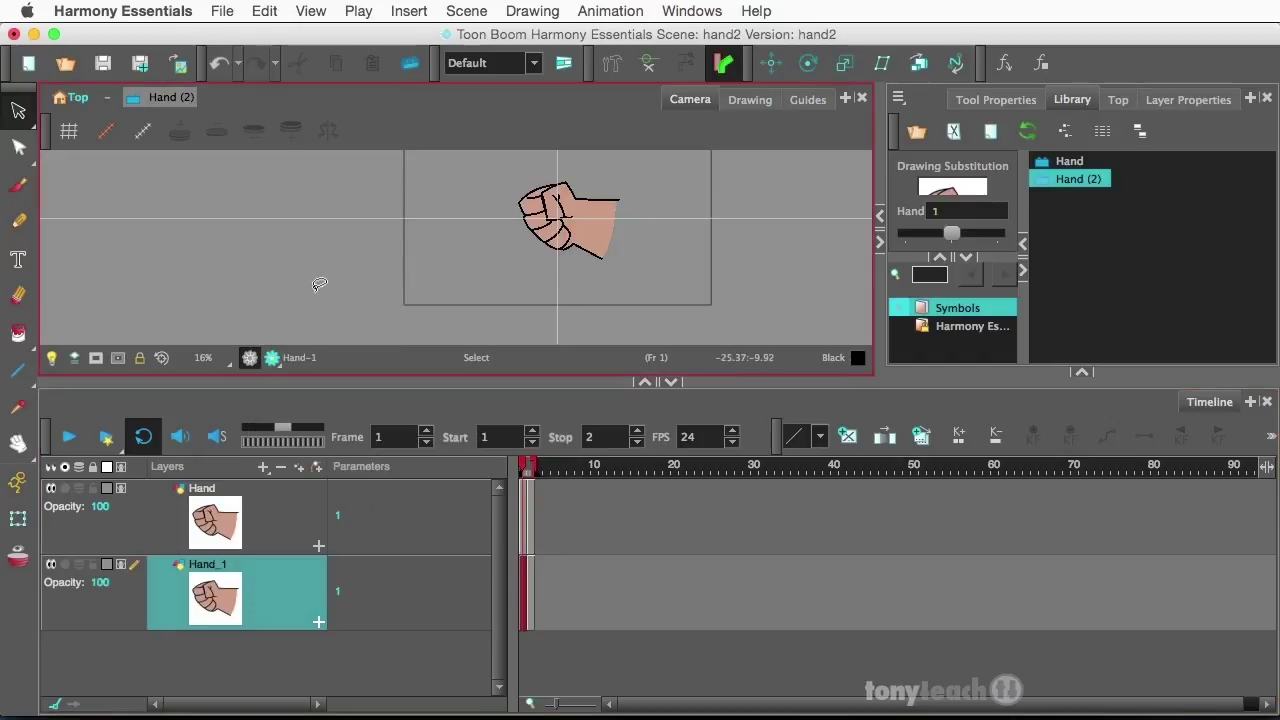
- Cut away the upper edge of the top finger on the upper Hand layer's fist with the Cutter, and turn on the light table
{"action": "left_click", "coordinate": [527, 516]}
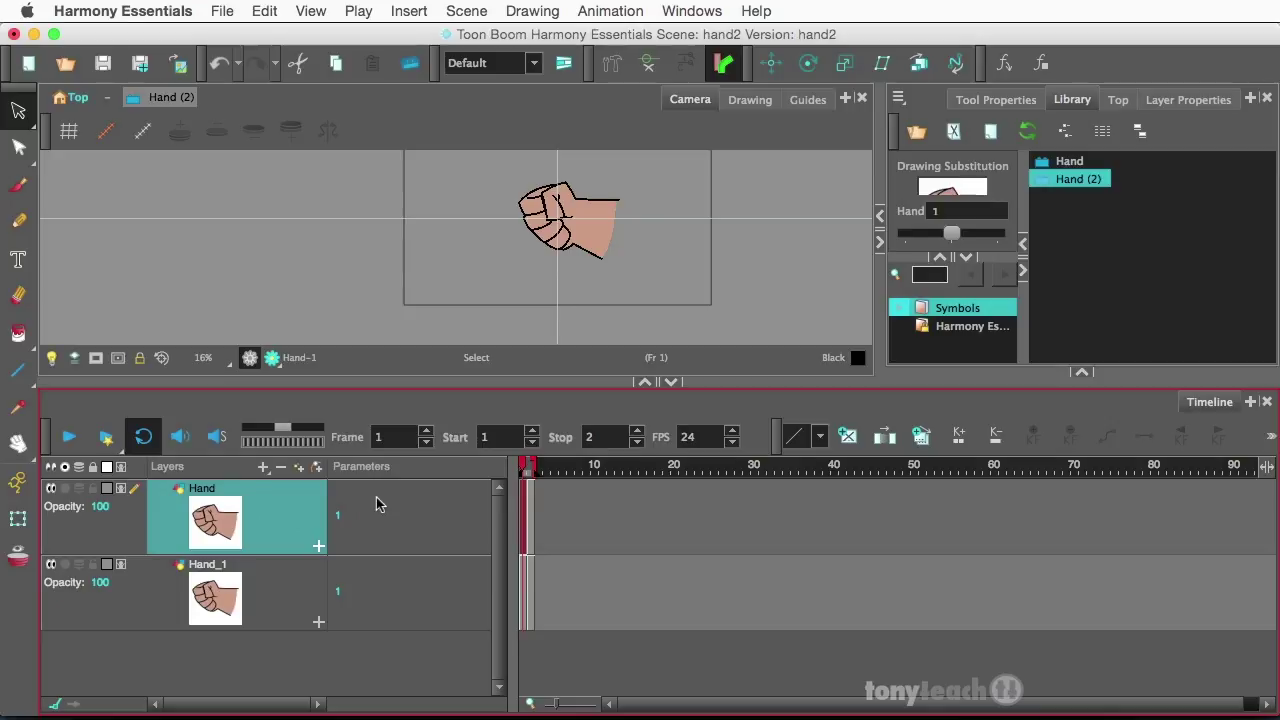
{"action": "scroll", "coordinate": [566, 175], "scroll_direction": "up", "scroll_amount": 2}
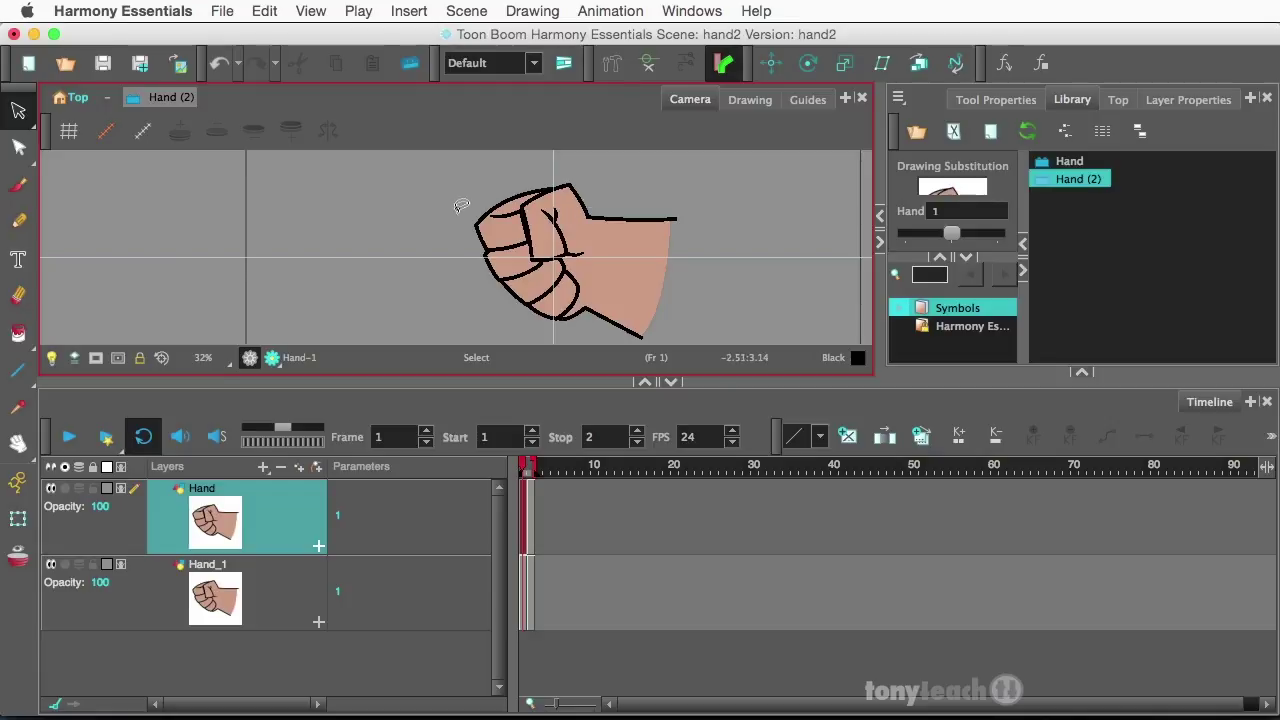
{"action": "left_click", "coordinate": [20, 112]}
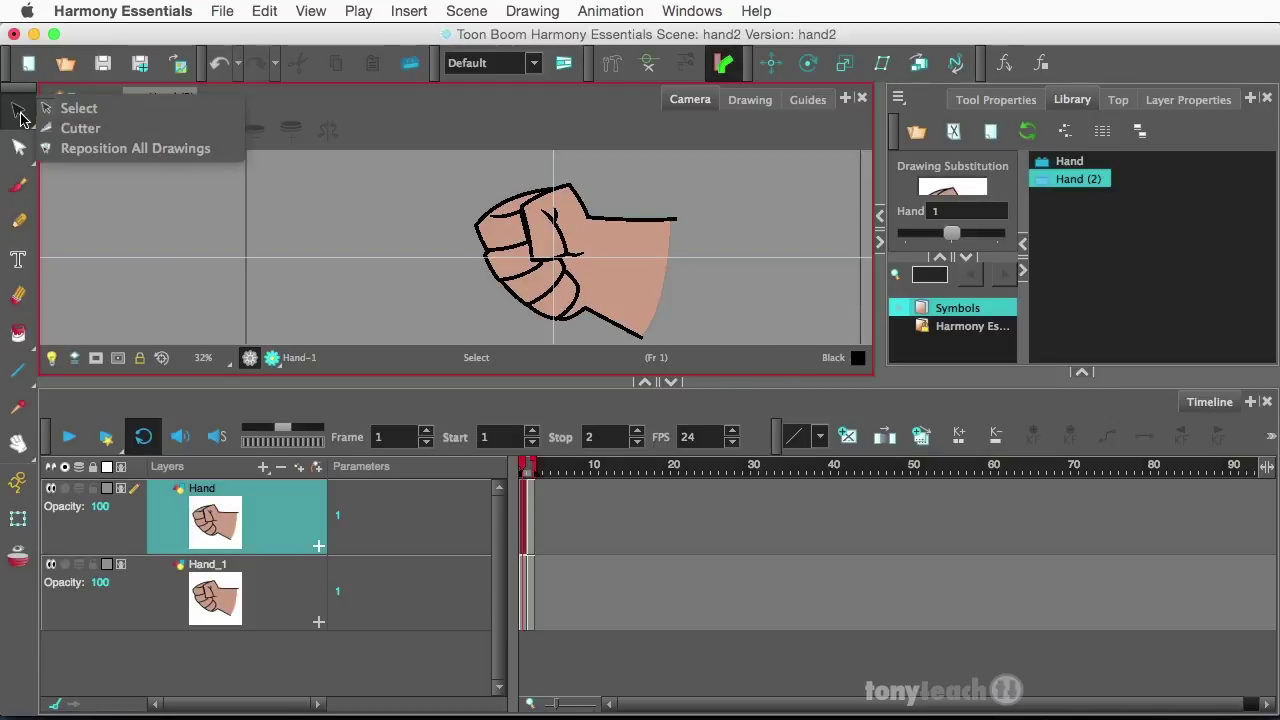
{"action": "left_click", "coordinate": [114, 136]}
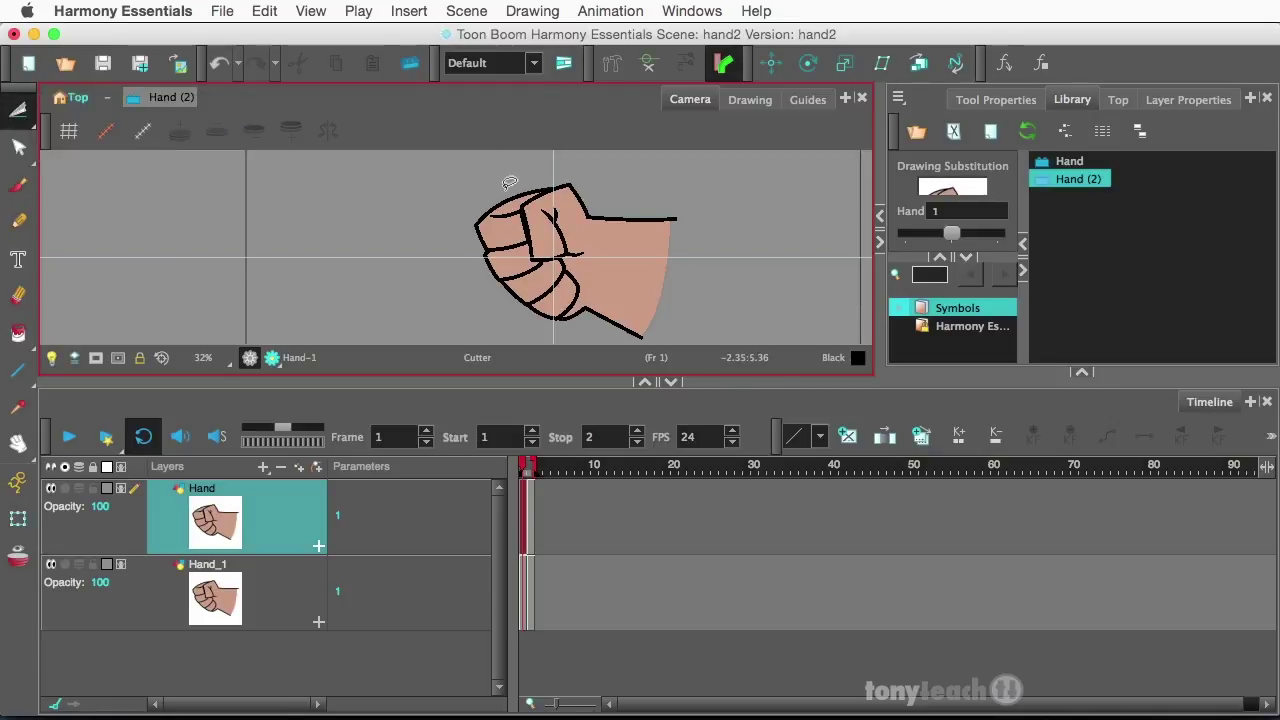
{"action": "scroll", "coordinate": [508, 180], "scroll_direction": "up", "scroll_amount": 2}
{"action": "mouse_move", "coordinate": [473, 230]}
{"action": "left_mouse_down"}
{"action": "mouse_move", "coordinate": [599, 166]}
{"action": "mouse_move", "coordinate": [500, 164]}
{"action": "mouse_move", "coordinate": [454, 187]}
{"action": "mouse_move", "coordinate": [442, 210]}
{"action": "mouse_move", "coordinate": [476, 230]}
{"action": "left_mouse_up"}
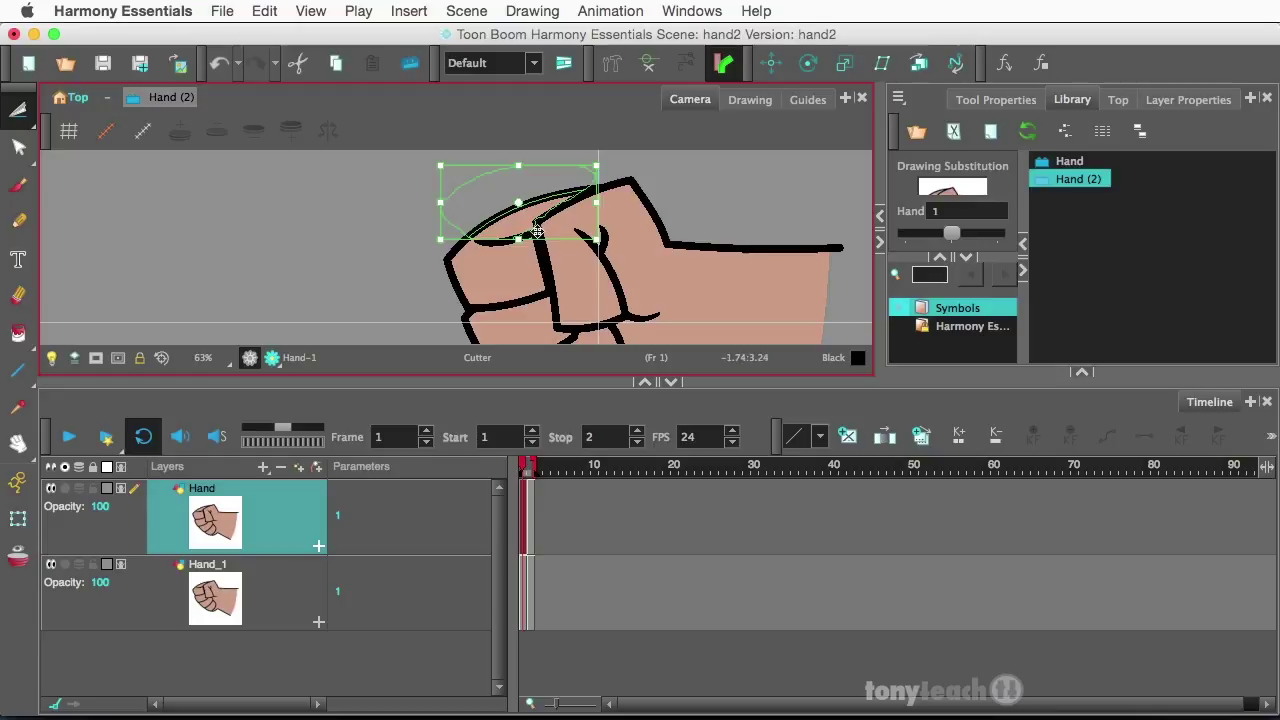
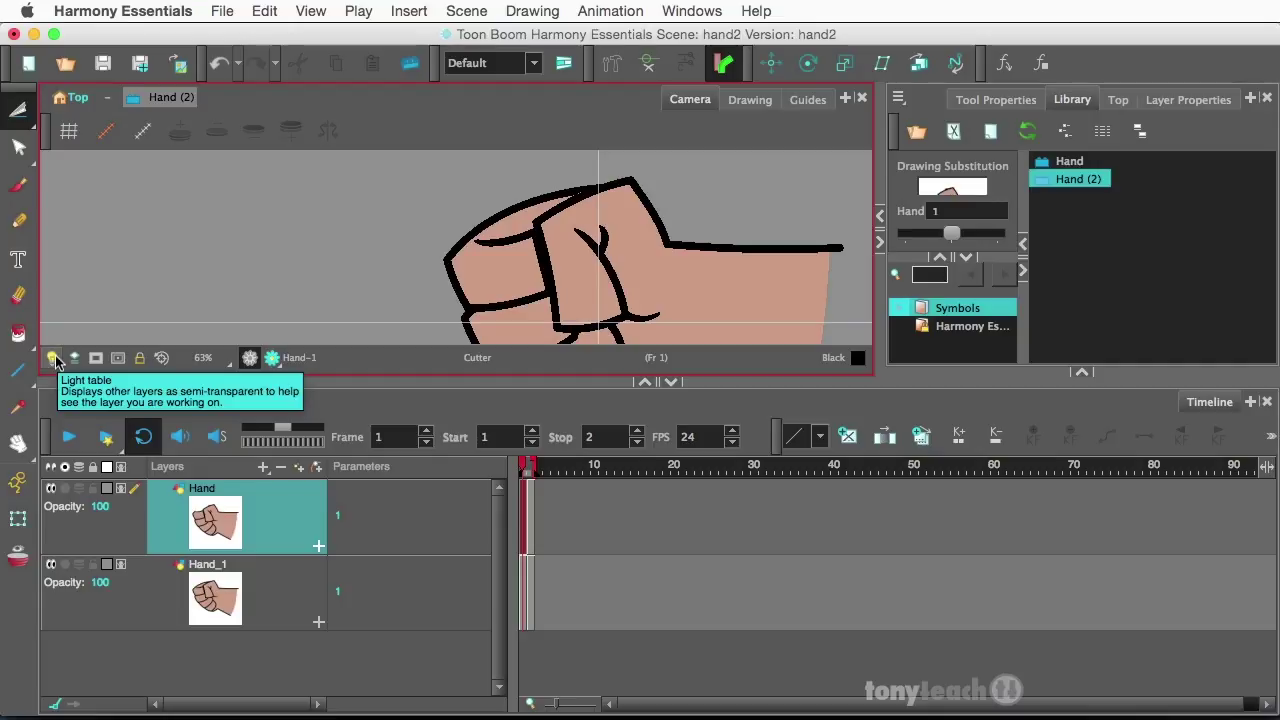
{"action": "left_click", "coordinate": [53, 359]}
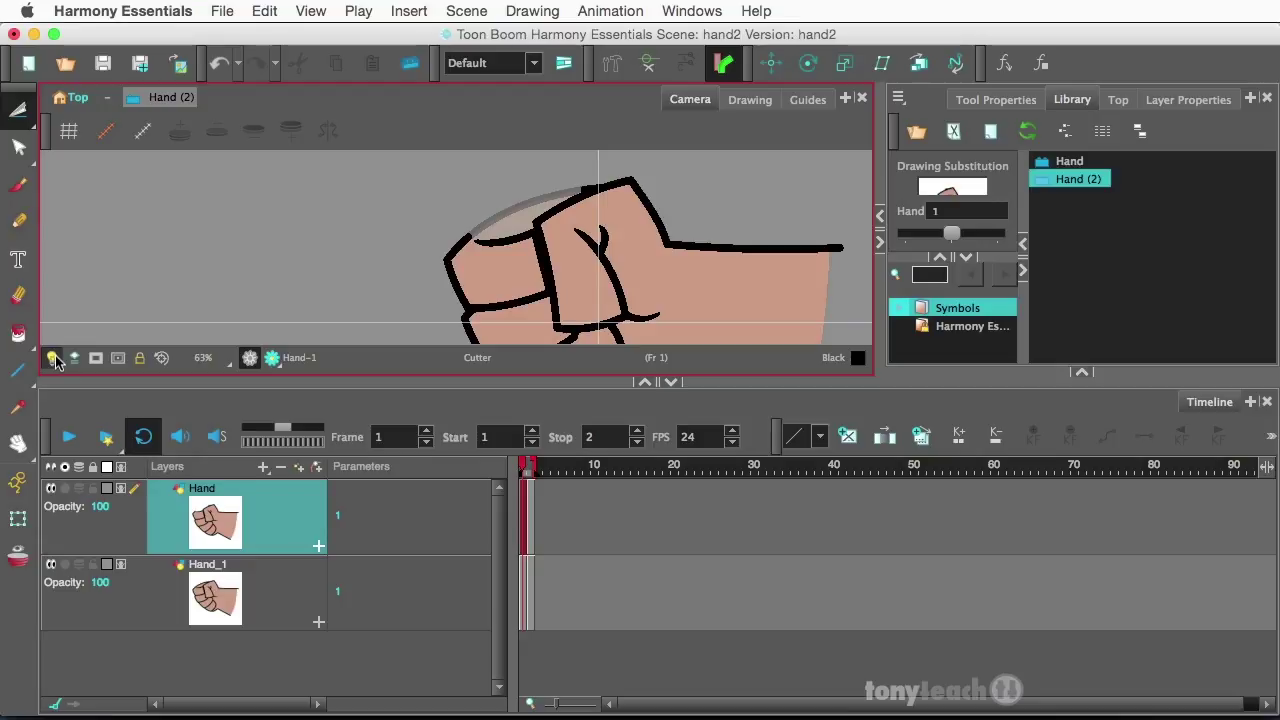
- Cut away the palm and wrist from the upper Hand layer's fist with the Cutter, keeping only the fingers and thumb
{"action": "scroll", "coordinate": [712, 294], "scroll_direction": "down", "scroll_amount": 2}
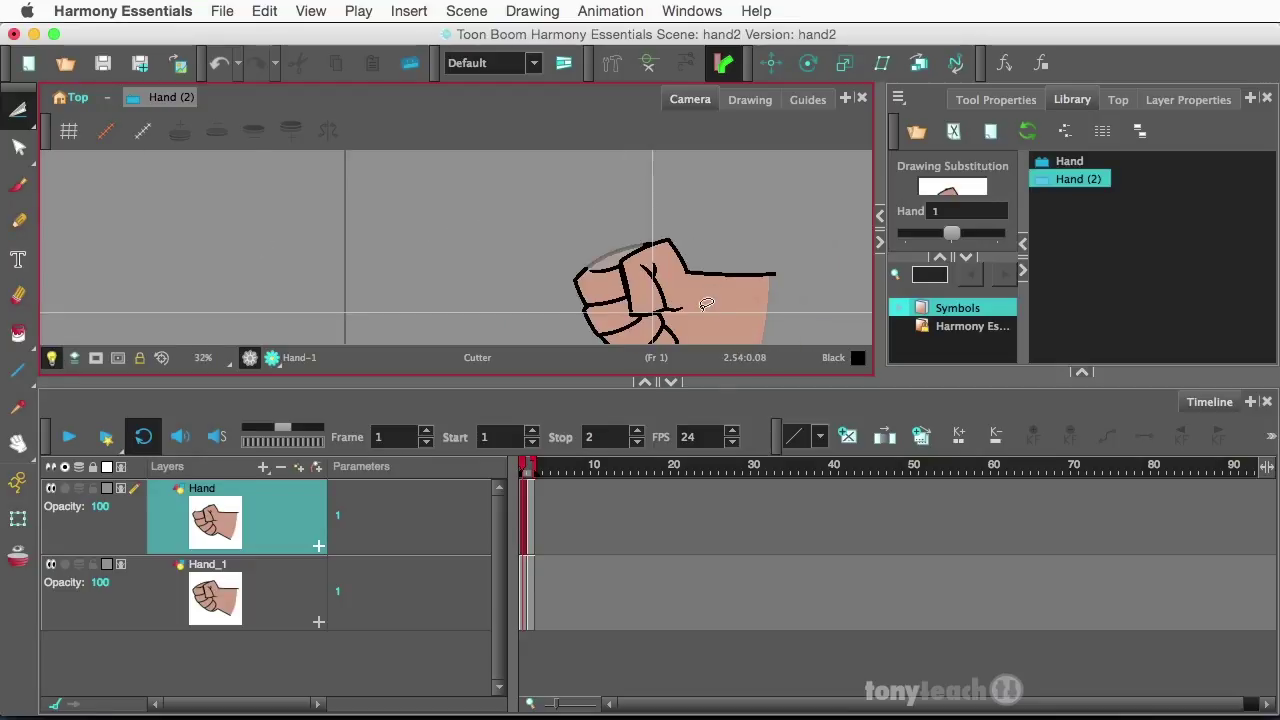
{"action": "key", "text": "space"}
{"action": "left_click_drag", "start_coordinate": [705, 300], "coordinate": [543, 251]}
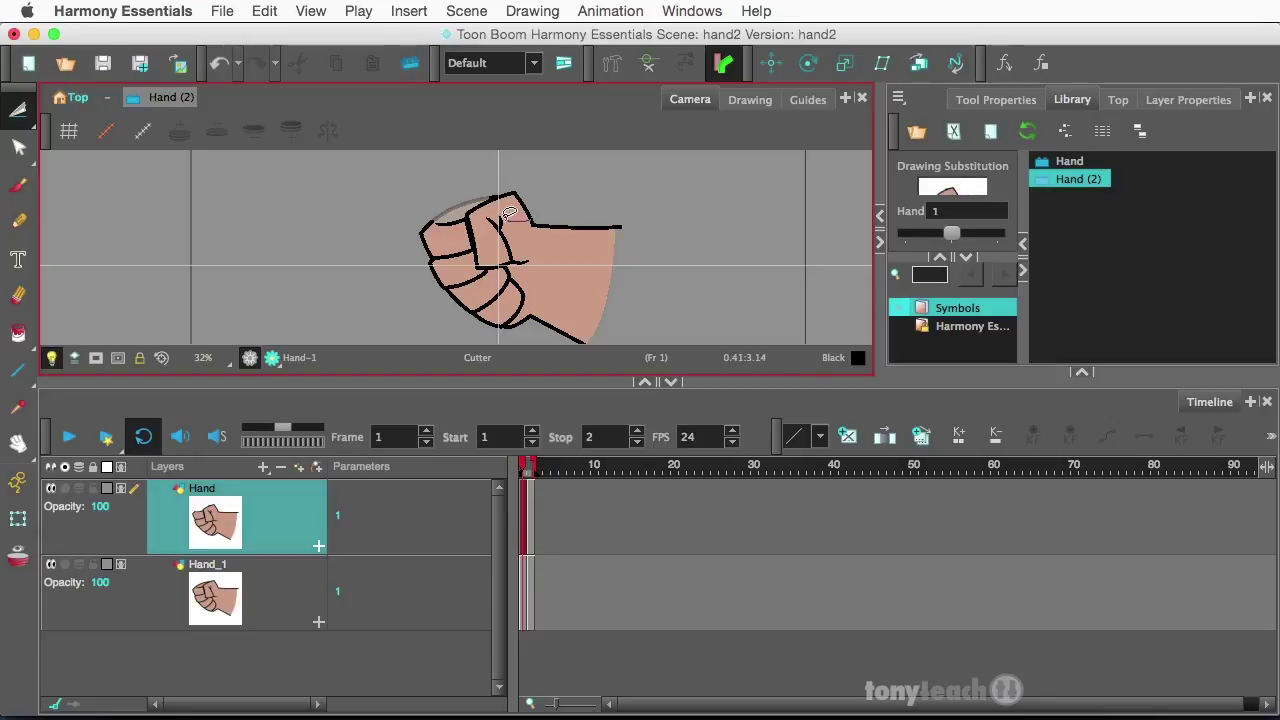
{"action": "mouse_move", "coordinate": [506, 222]}
{"action": "left_mouse_down"}
{"action": "mouse_move", "coordinate": [529, 292]}
{"action": "mouse_move", "coordinate": [507, 322]}
{"action": "mouse_move", "coordinate": [513, 340]}
{"action": "mouse_move", "coordinate": [538, 358]}
{"action": "mouse_move", "coordinate": [643, 361]}
{"action": "mouse_move", "coordinate": [676, 288]}
{"action": "mouse_move", "coordinate": [658, 208]}
{"action": "mouse_move", "coordinate": [636, 191]}
{"action": "mouse_move", "coordinate": [532, 215]}
{"action": "left_mouse_up"}
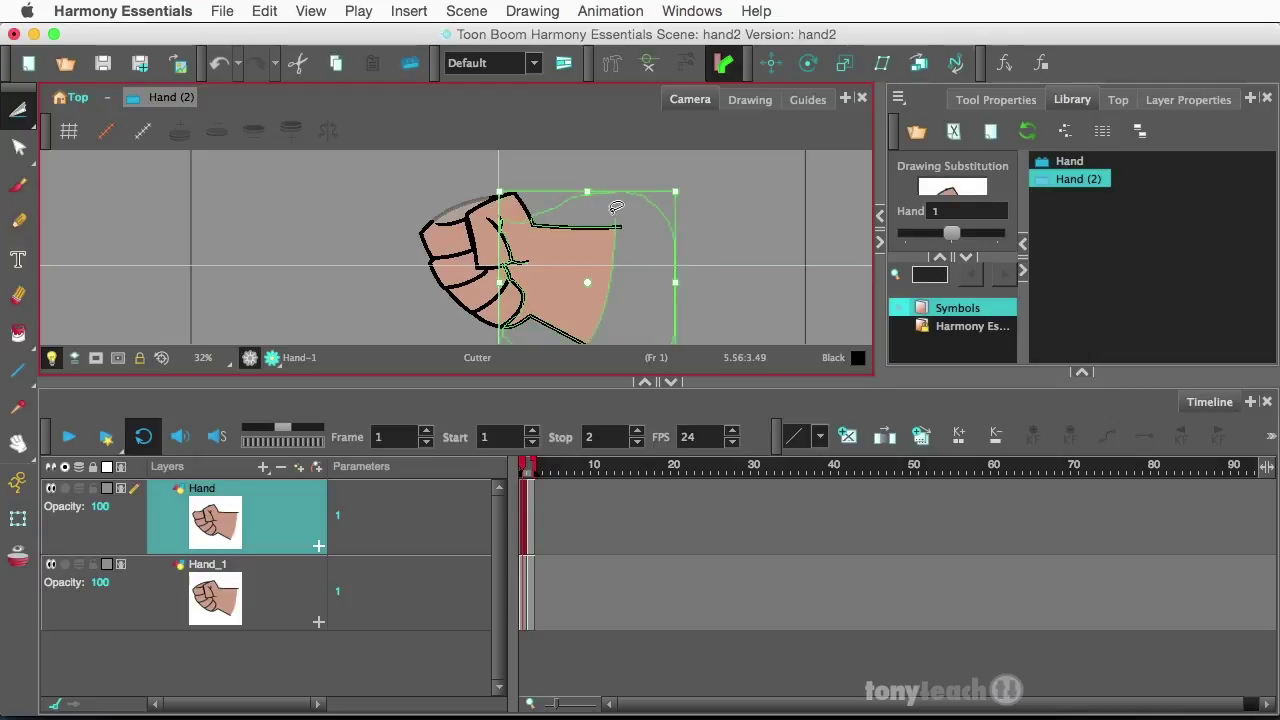
{"action": "key", "text": "Delete"}
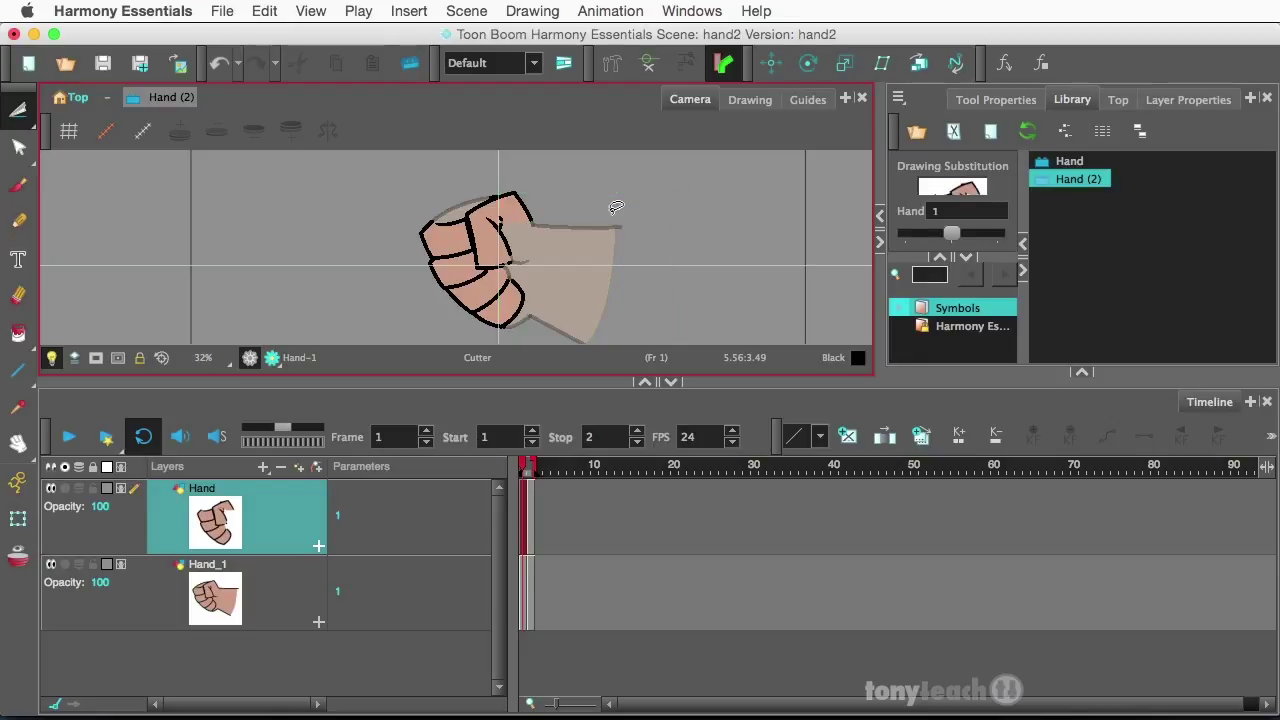
- Select the thumb's outline stroke on the cut fist and check its pencil line size
{"action": "scroll", "coordinate": [539, 258], "scroll_direction": "up", "scroll_amount": 6}
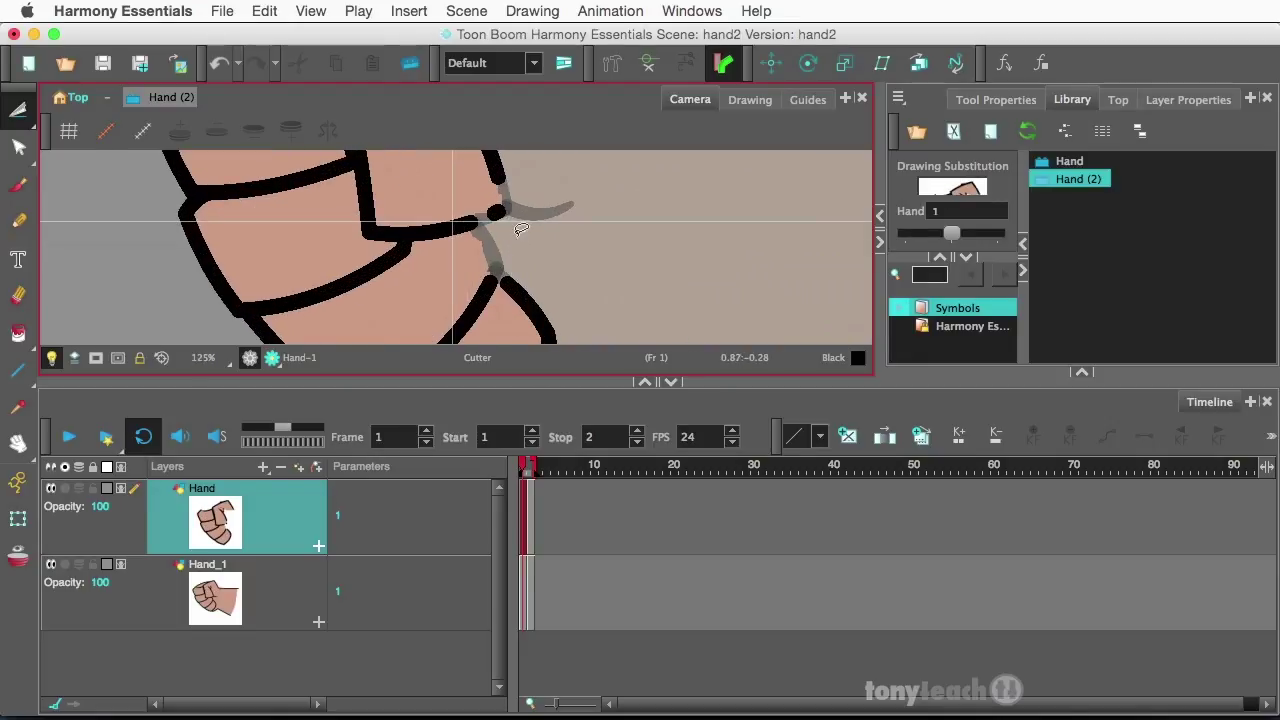
{"action": "scroll", "coordinate": [520, 243], "scroll_direction": "down", "scroll_amount": 3}
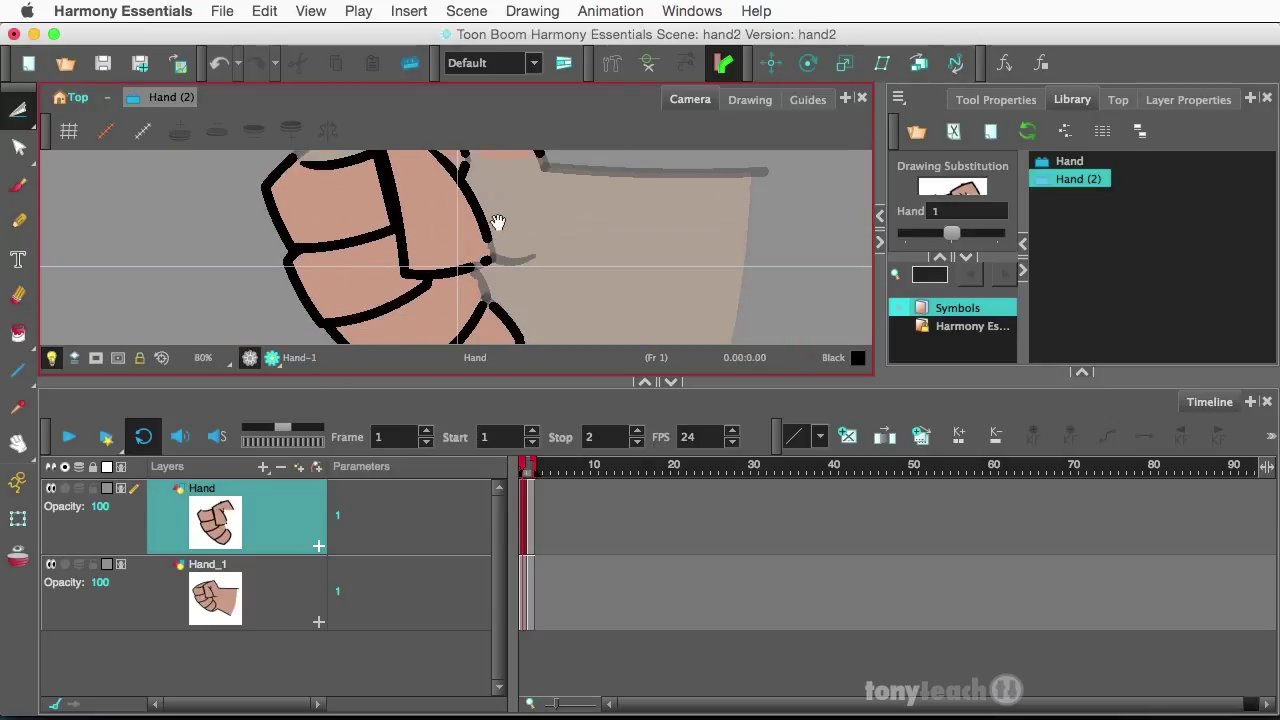
{"action": "mouse_move", "coordinate": [486, 194]}
{"action": "left_mouse_down"}
{"action": "mouse_move", "coordinate": [486, 243]}
{"action": "mouse_move", "coordinate": [491, 221]}
{"action": "left_mouse_up"}
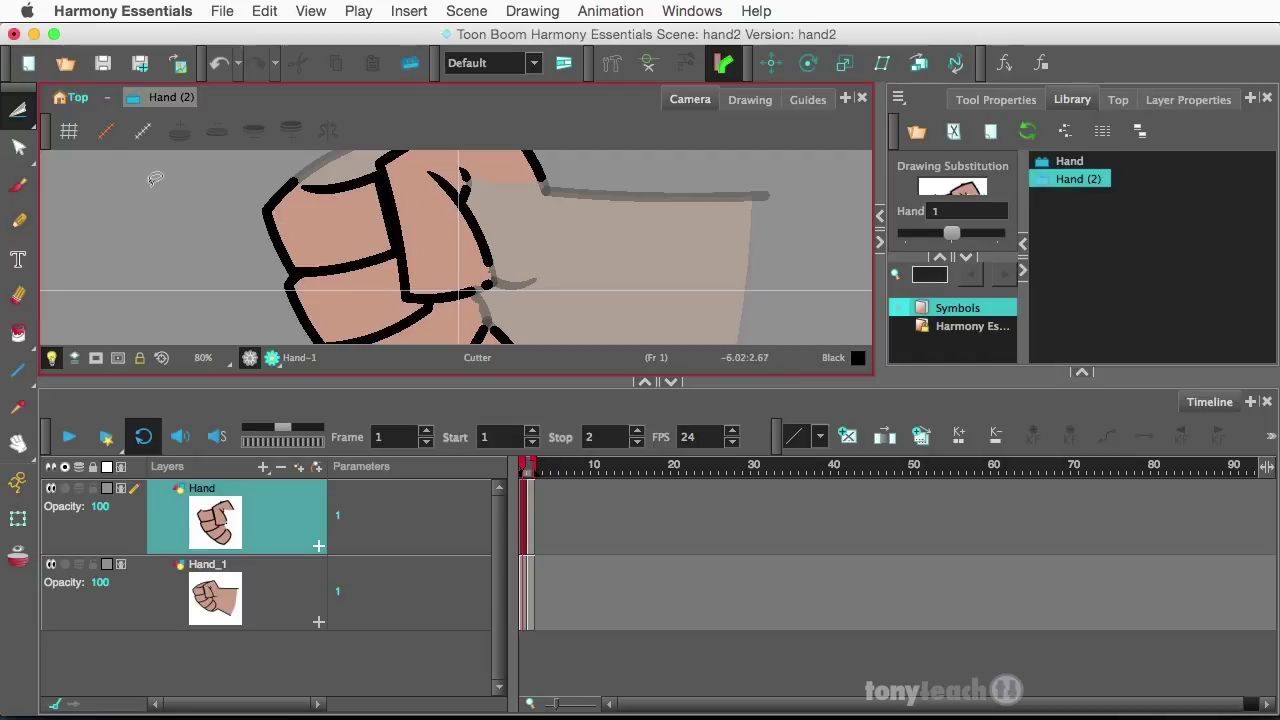
{"action": "left_click", "coordinate": [14, 117]}
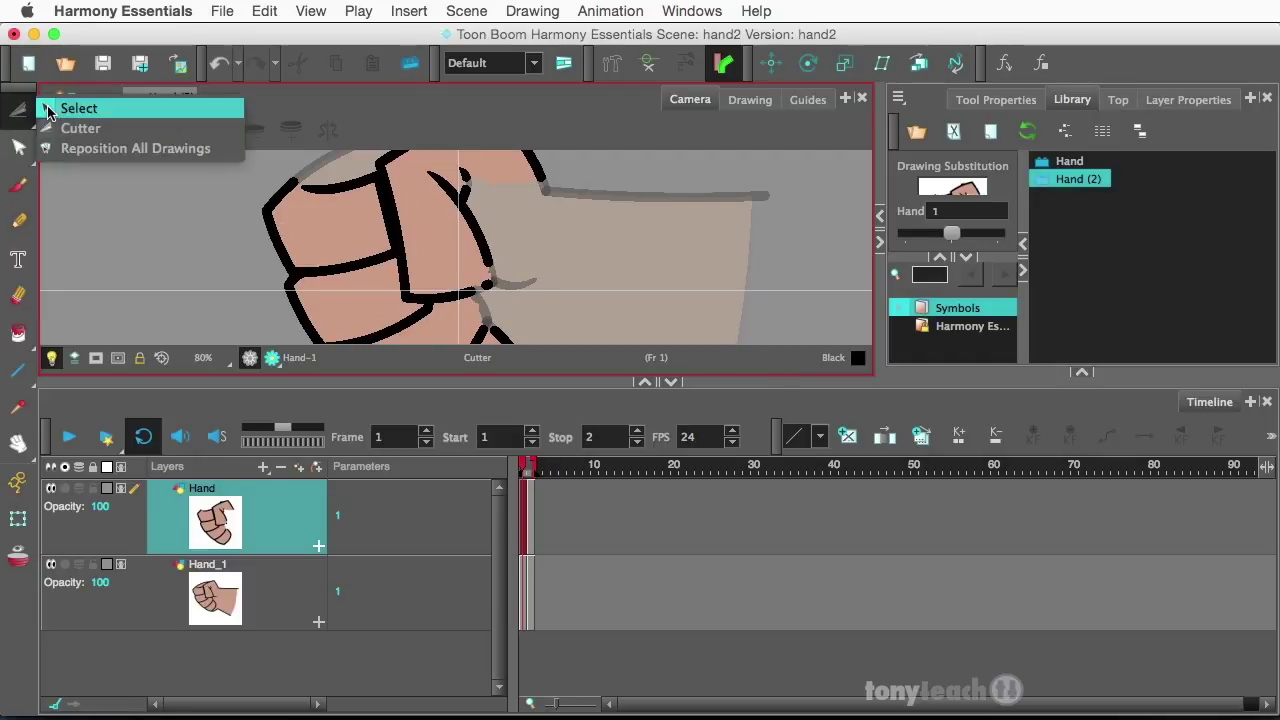
{"action": "left_click", "coordinate": [48, 112]}
{"action": "left_click", "coordinate": [400, 229]}
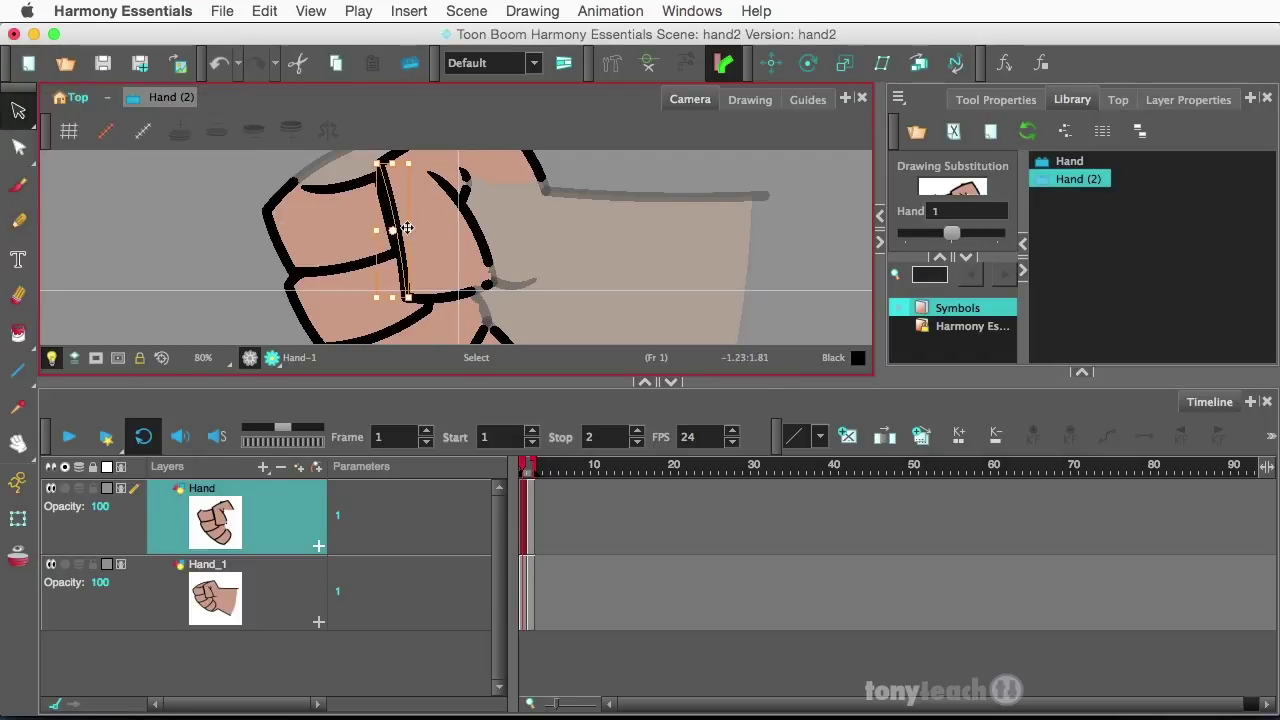
{"action": "left_click", "coordinate": [995, 99]}
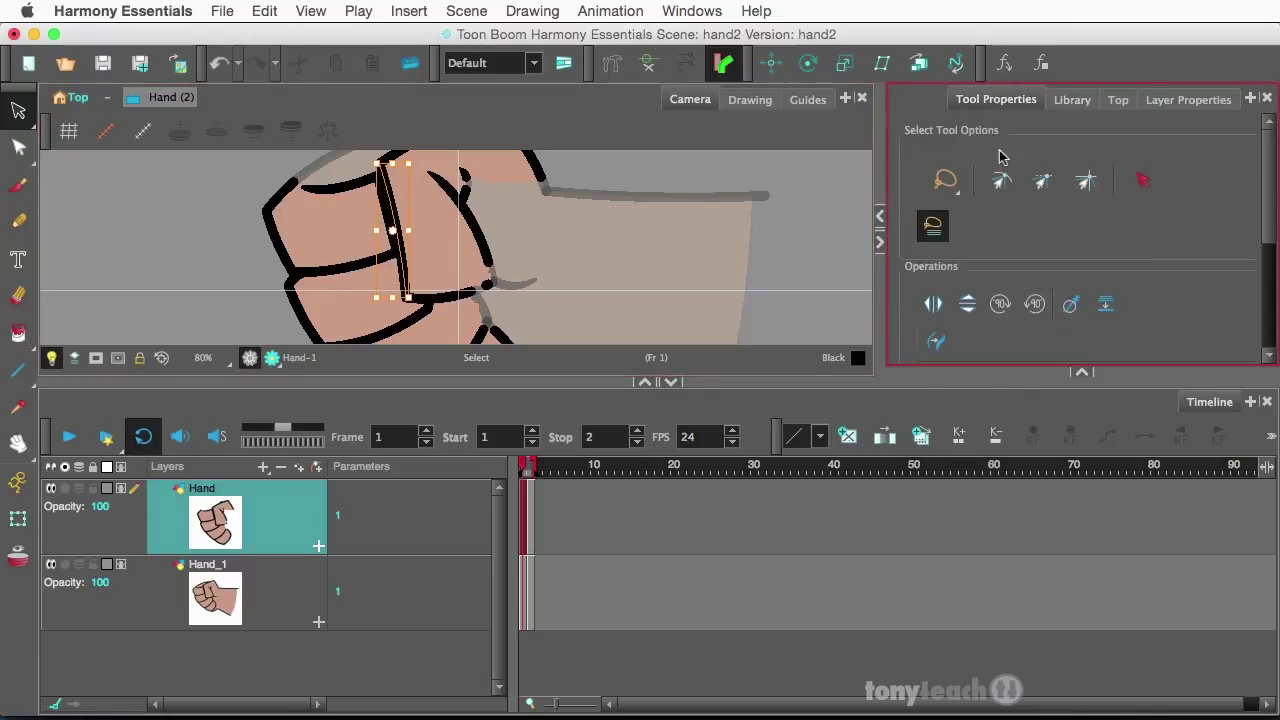
{"action": "scroll", "coordinate": [1108, 243], "scroll_direction": "down", "scroll_amount": 5}
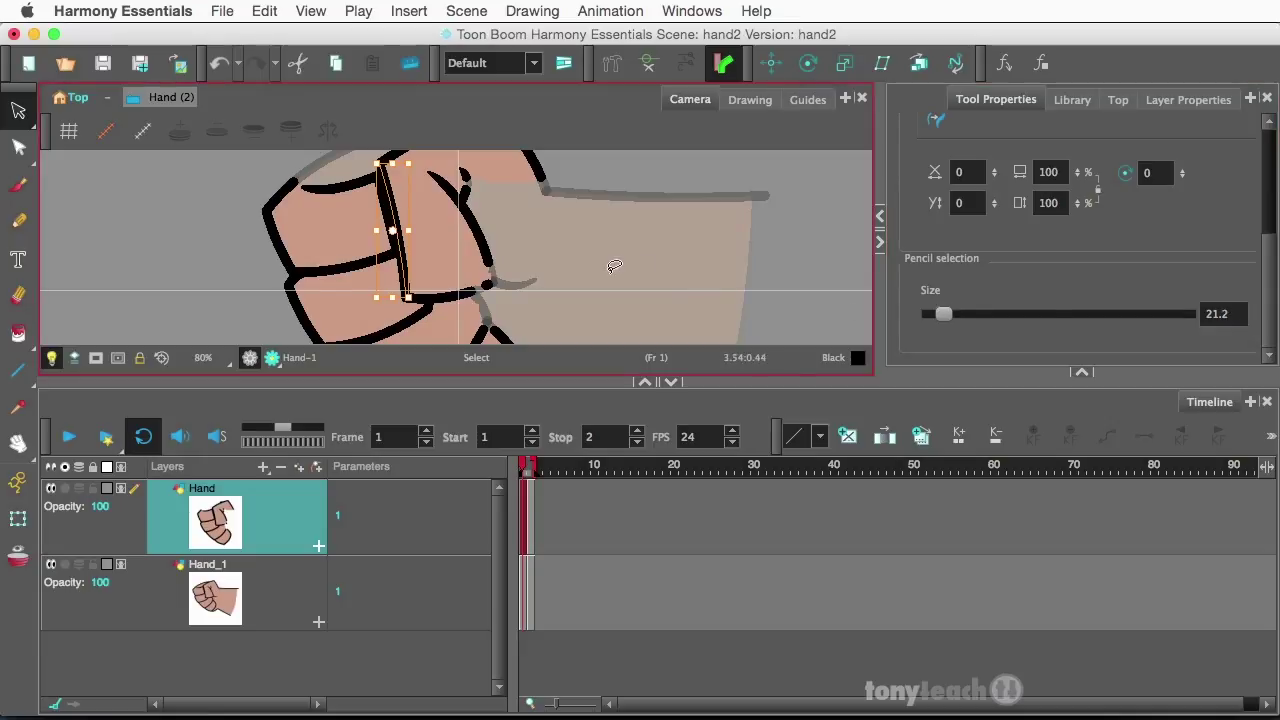
- Close the outline gaps around the thumb and lower finger on the cut fist with the Pencil at maximum size 21.2
{"action": "left_click", "coordinate": [11, 230]}
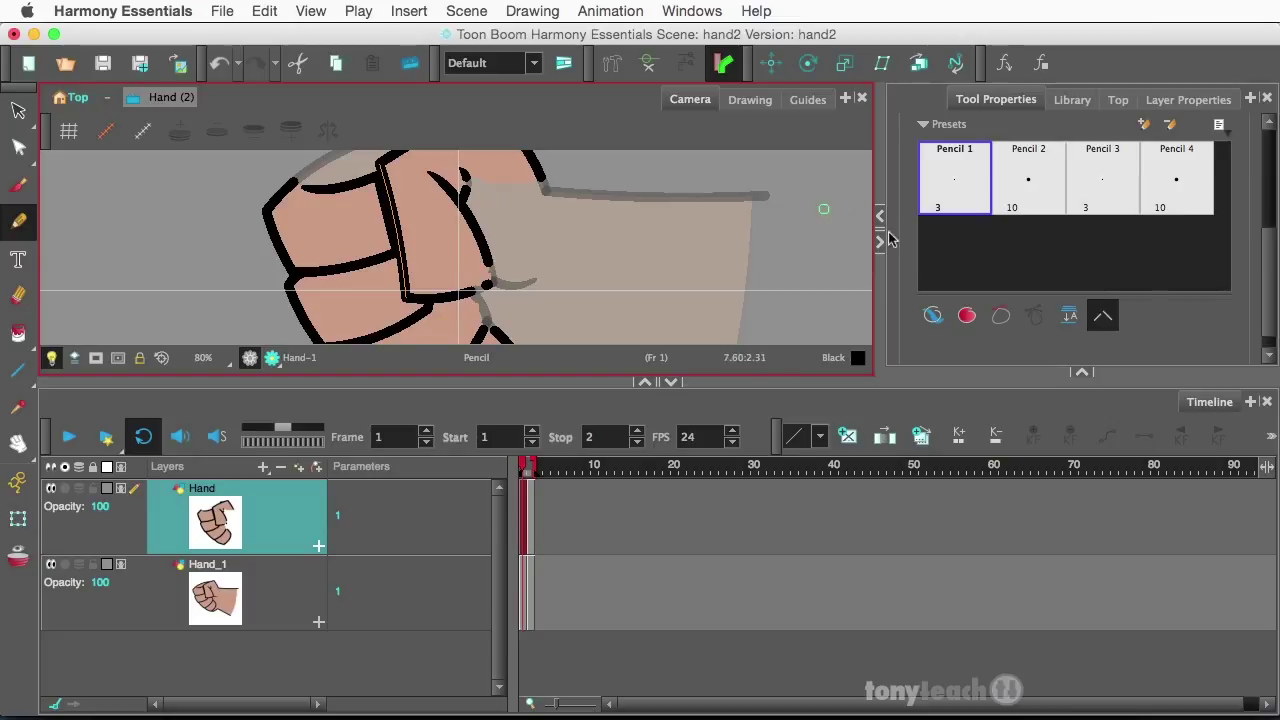
{"action": "left_click_drag", "start_coordinate": [1266, 257], "coordinate": [1253, 207]}
{"action": "scroll", "coordinate": [1253, 207], "scroll_direction": "up", "scroll_amount": 2}
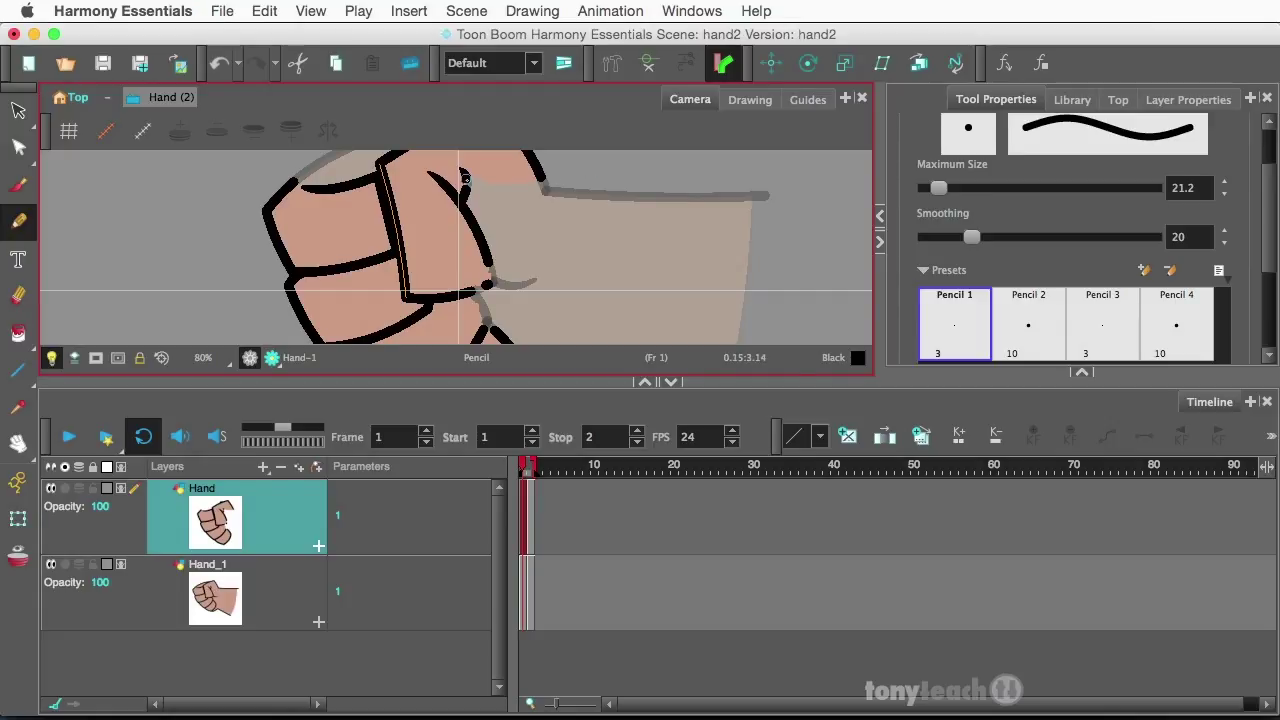
{"action": "mouse_move", "coordinate": [465, 187]}
{"action": "left_mouse_down"}
{"action": "mouse_move", "coordinate": [485, 263]}
{"action": "mouse_move", "coordinate": [470, 292]}
{"action": "mouse_move", "coordinate": [489, 266]}
{"action": "left_mouse_up"}
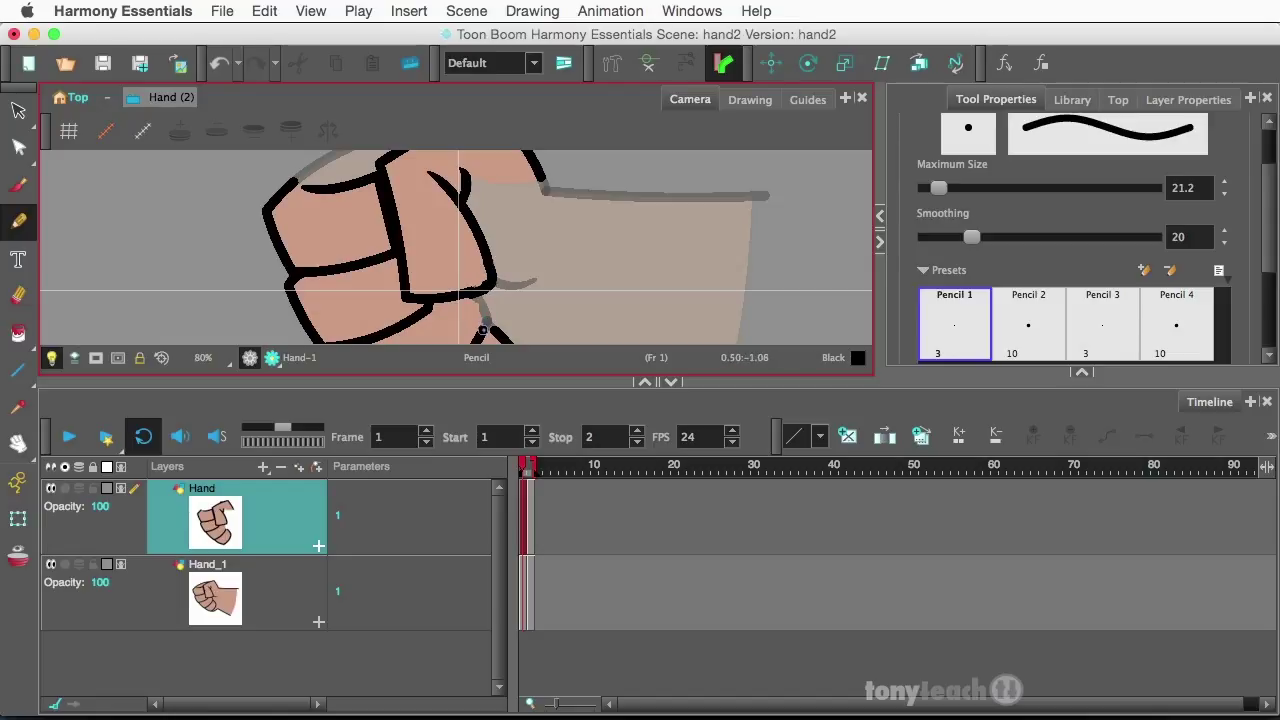
{"action": "left_click_drag", "start_coordinate": [484, 324], "coordinate": [474, 292]}
{"action": "scroll", "coordinate": [472, 297], "scroll_direction": "down", "scroll_amount": 3}
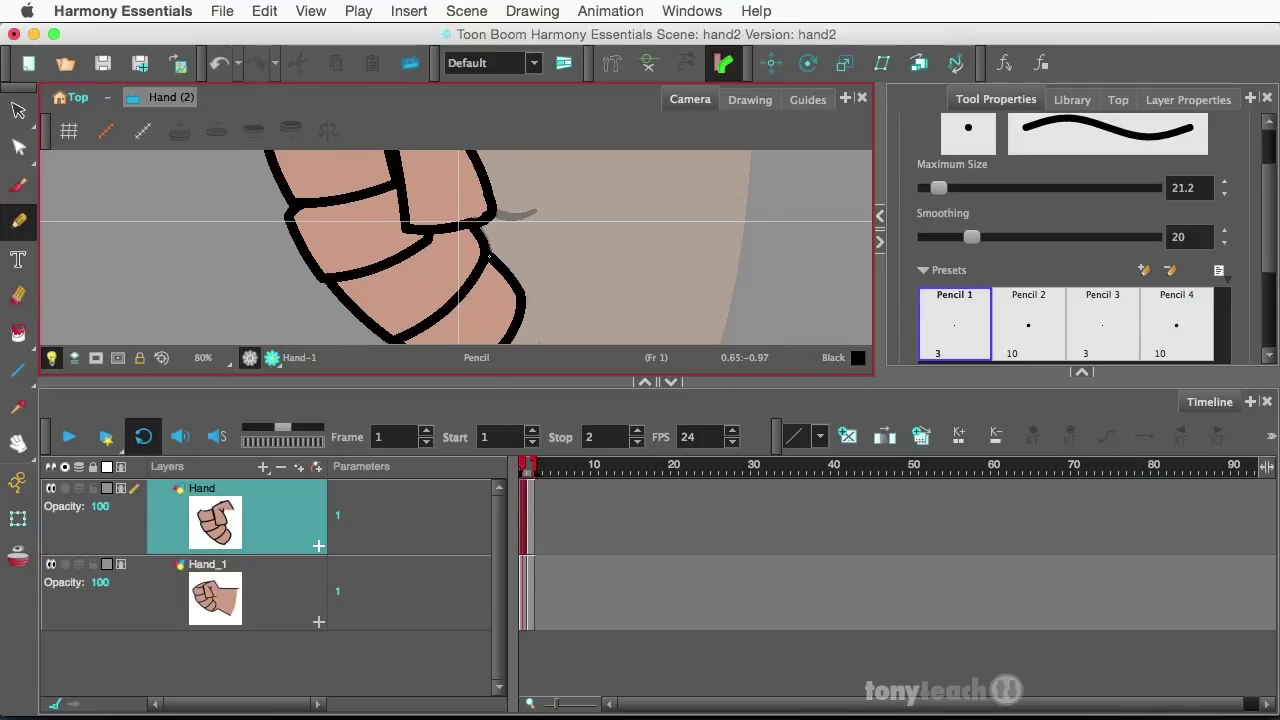
{"action": "scroll", "coordinate": [550, 231], "scroll_direction": "down", "scroll_amount": 2}
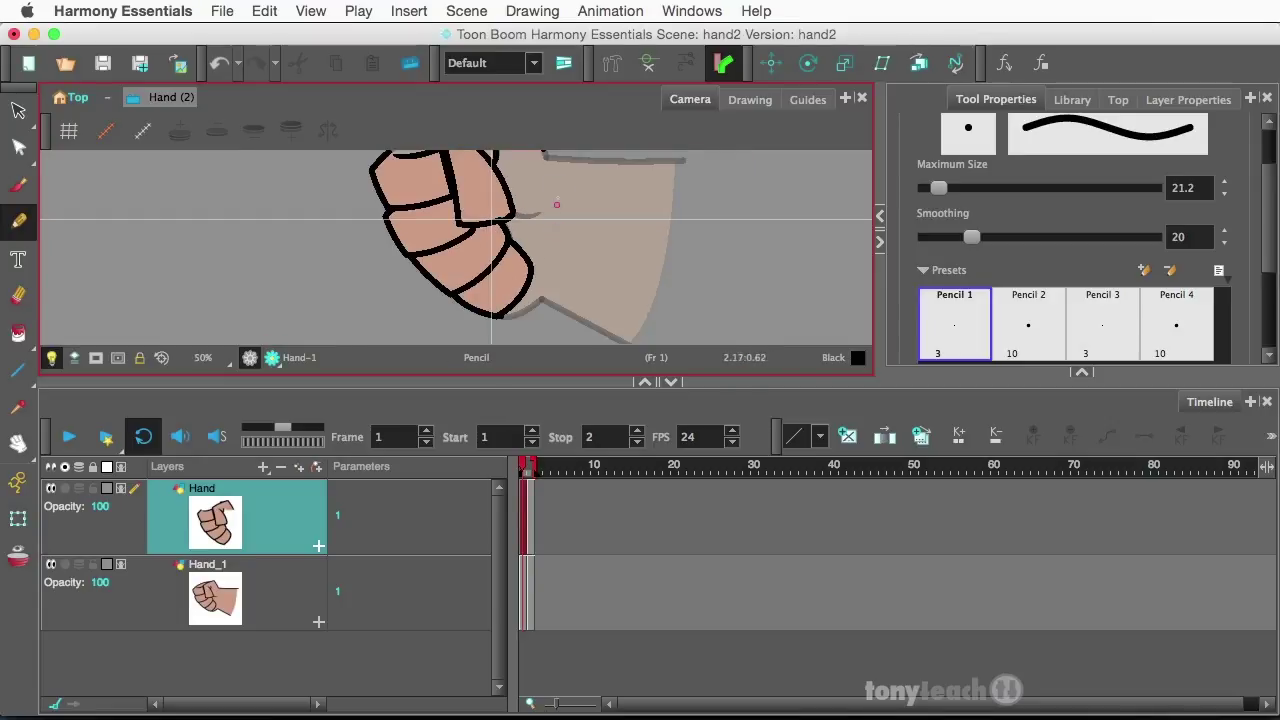
- Select the upper Hand layer's fist cutout with the Transform tool and nudge it slightly forward in depth, toward the camera
{"action": "left_click_drag", "start_coordinate": [557, 220], "coordinate": [534, 317]}
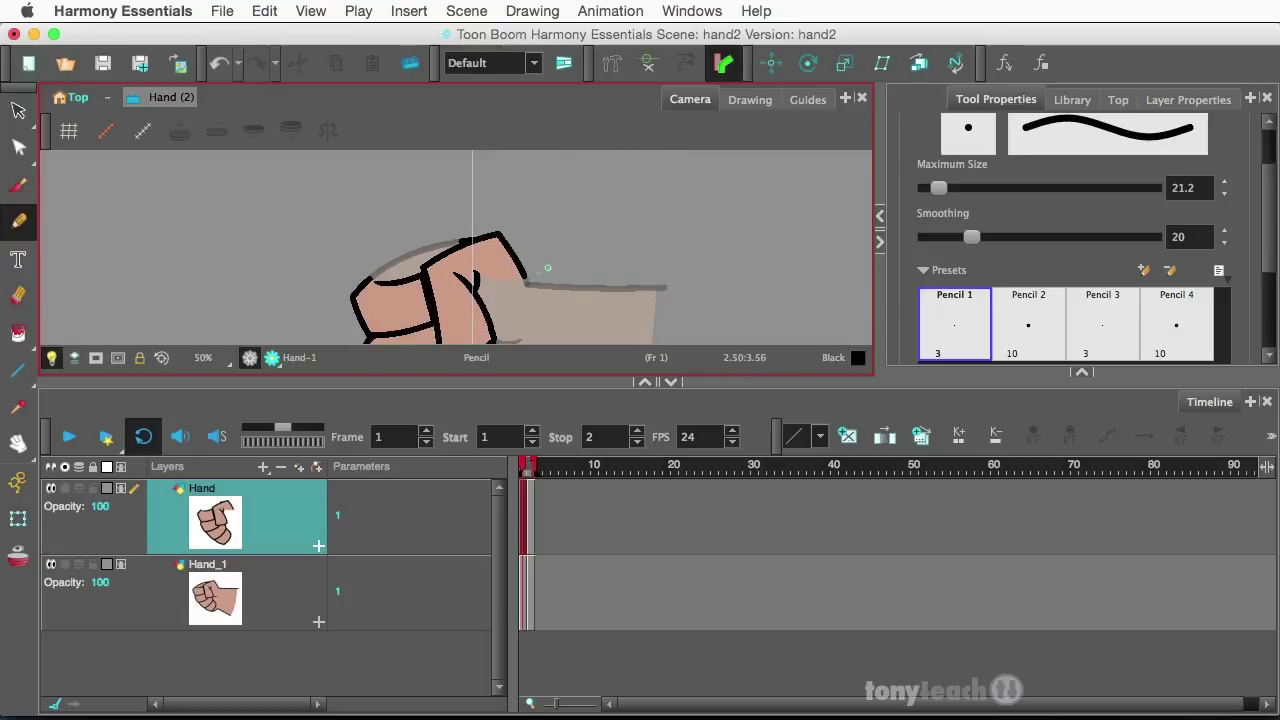
{"action": "scroll", "coordinate": [495, 291], "scroll_direction": "up", "scroll_amount": 5}
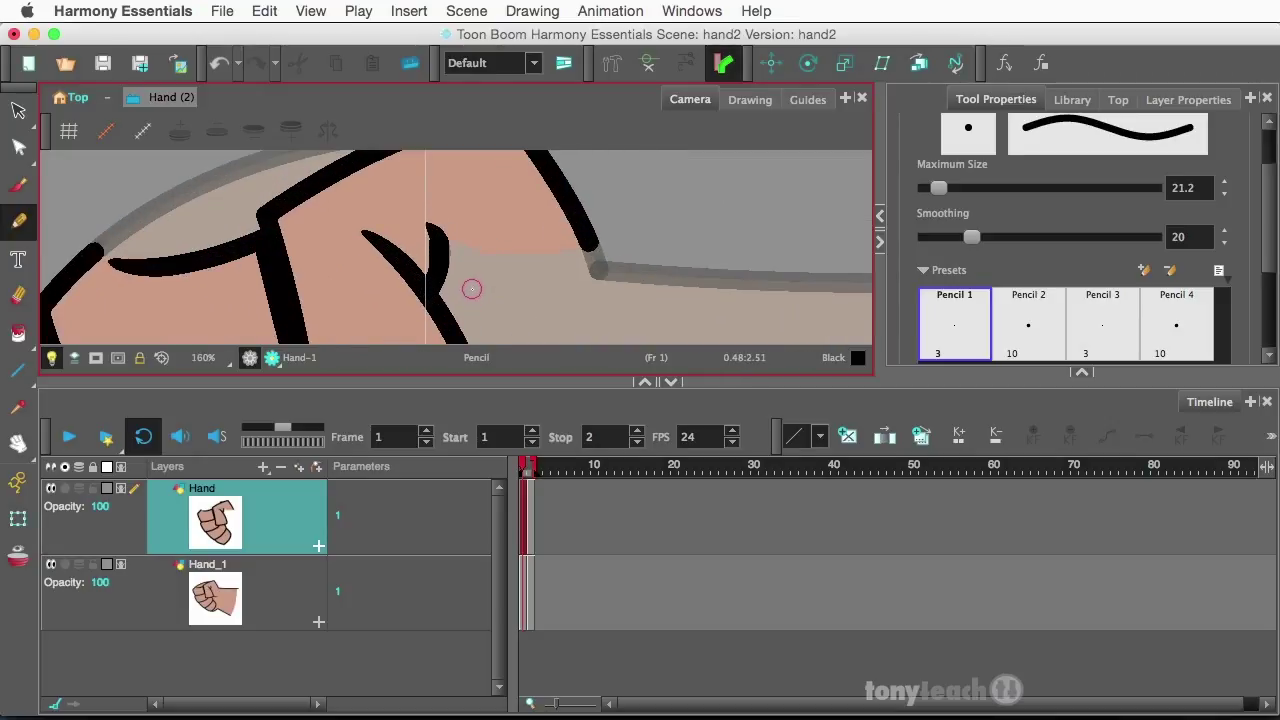
{"action": "scroll", "coordinate": [470, 290], "scroll_direction": "down", "scroll_amount": 3}
{"action": "scroll", "coordinate": [471, 290], "scroll_direction": "down", "scroll_amount": 1}
{"action": "scroll", "coordinate": [500, 308], "scroll_direction": "down", "scroll_amount": 2}
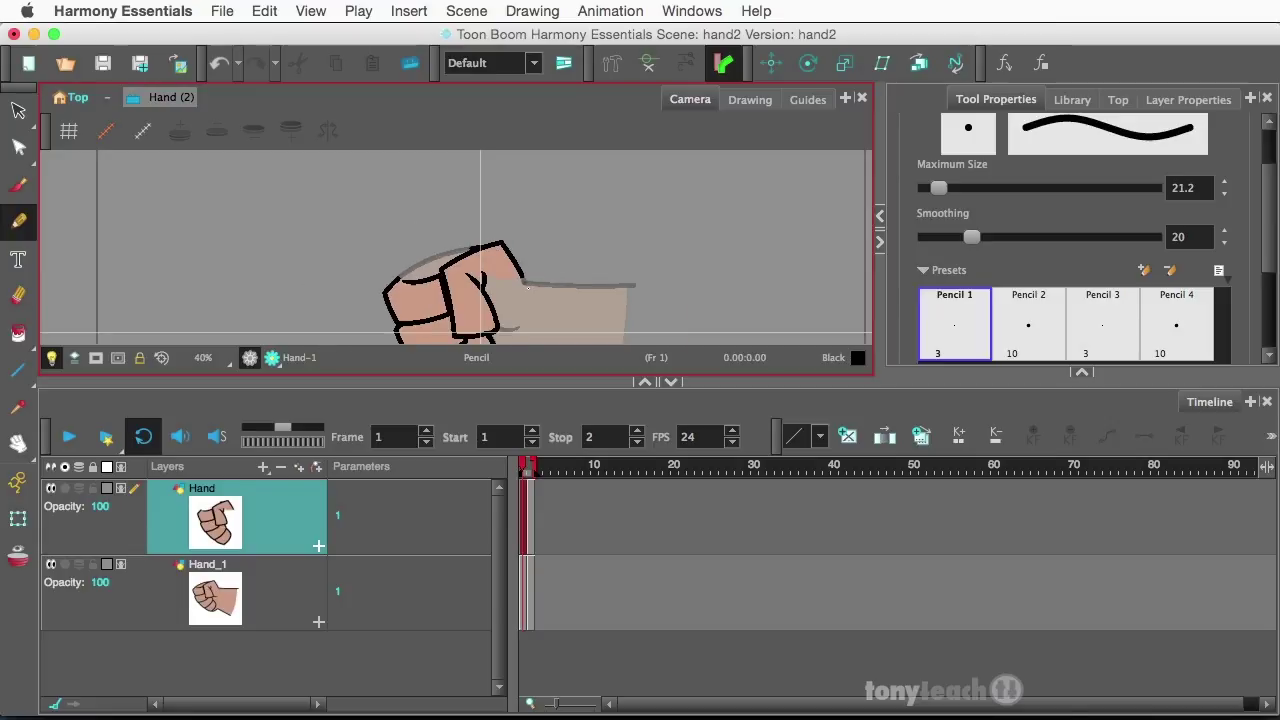
{"action": "left_click_drag", "start_coordinate": [506, 314], "coordinate": [511, 237]}
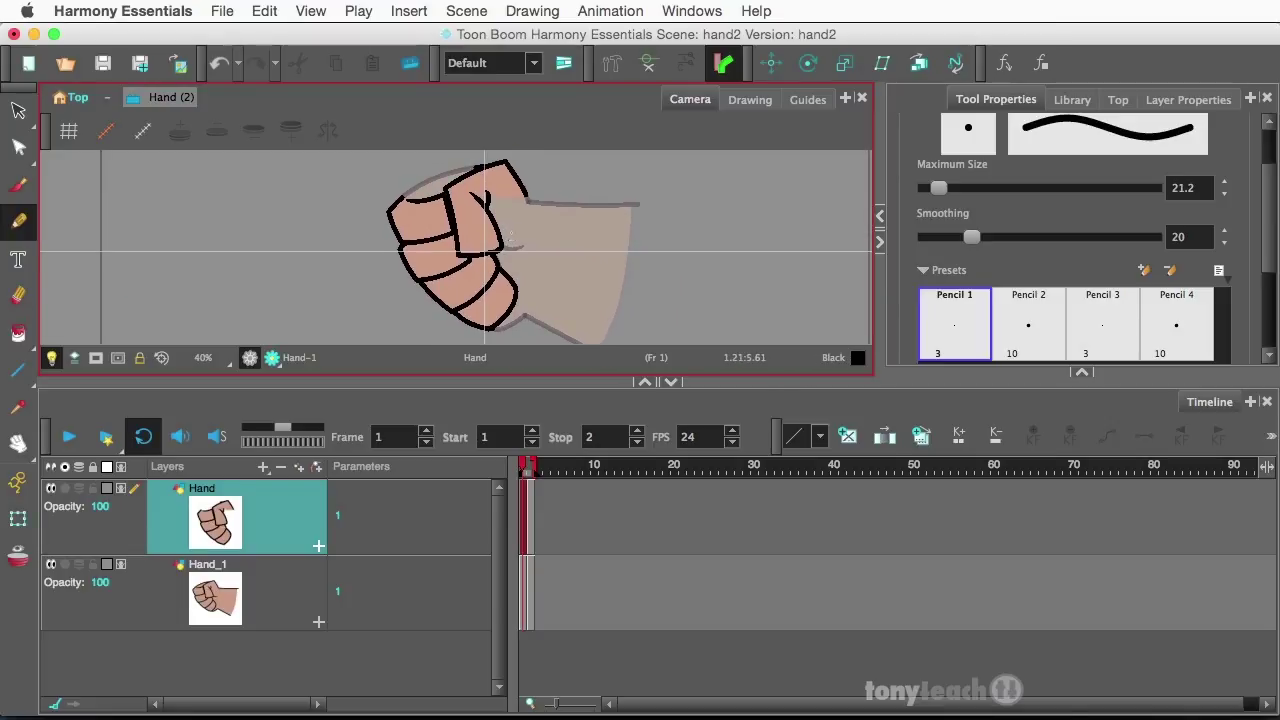
{"action": "left_click", "coordinate": [167, 513]}
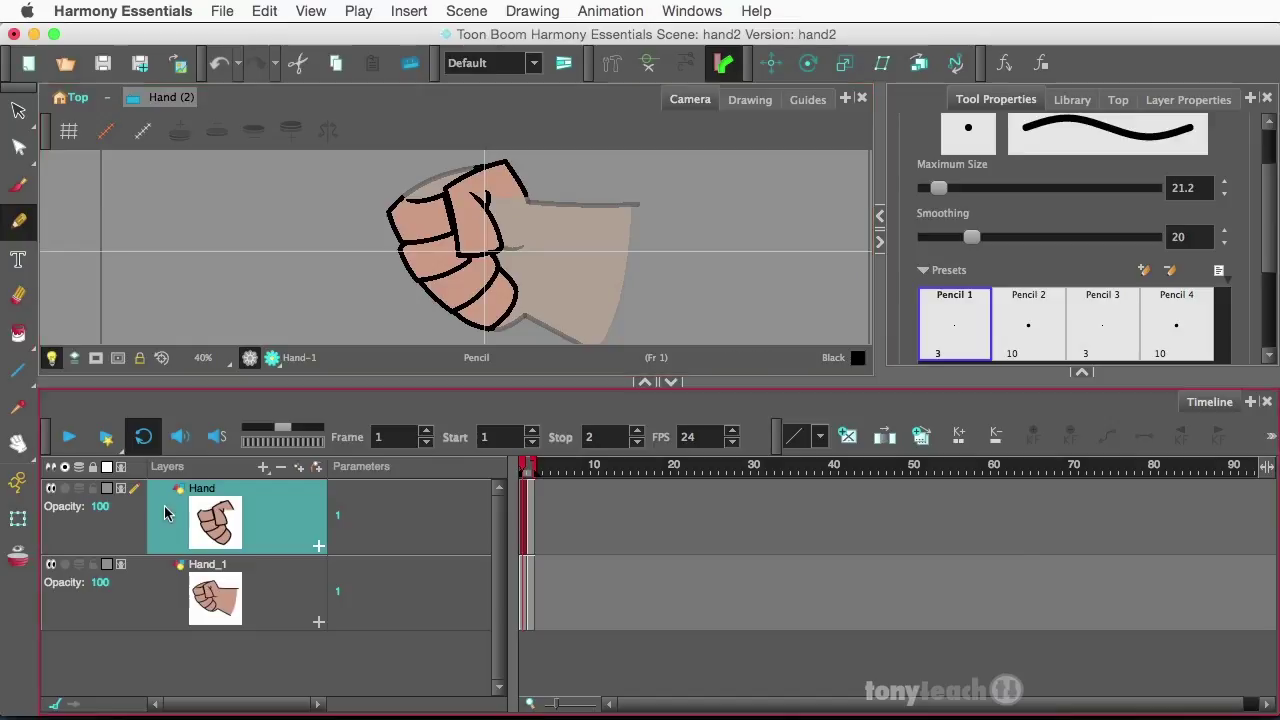
{"action": "left_click", "coordinate": [18, 518]}
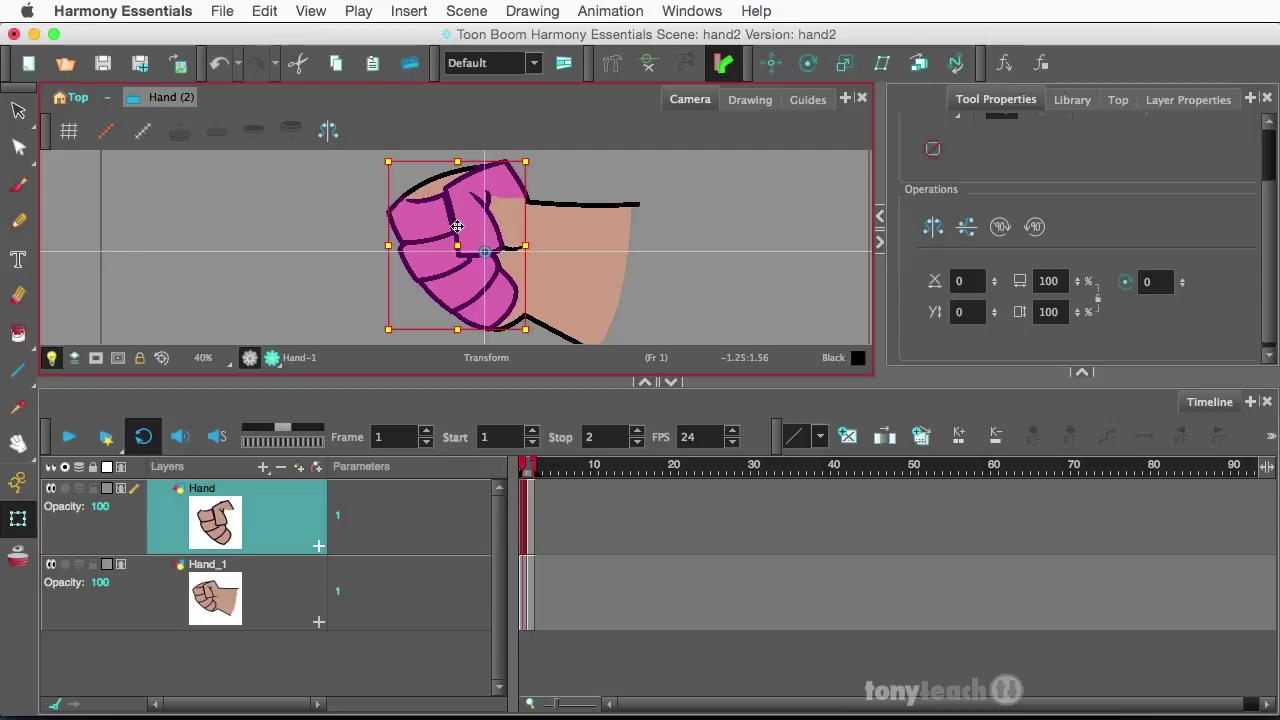
{"action": "key", "text": "alt"}
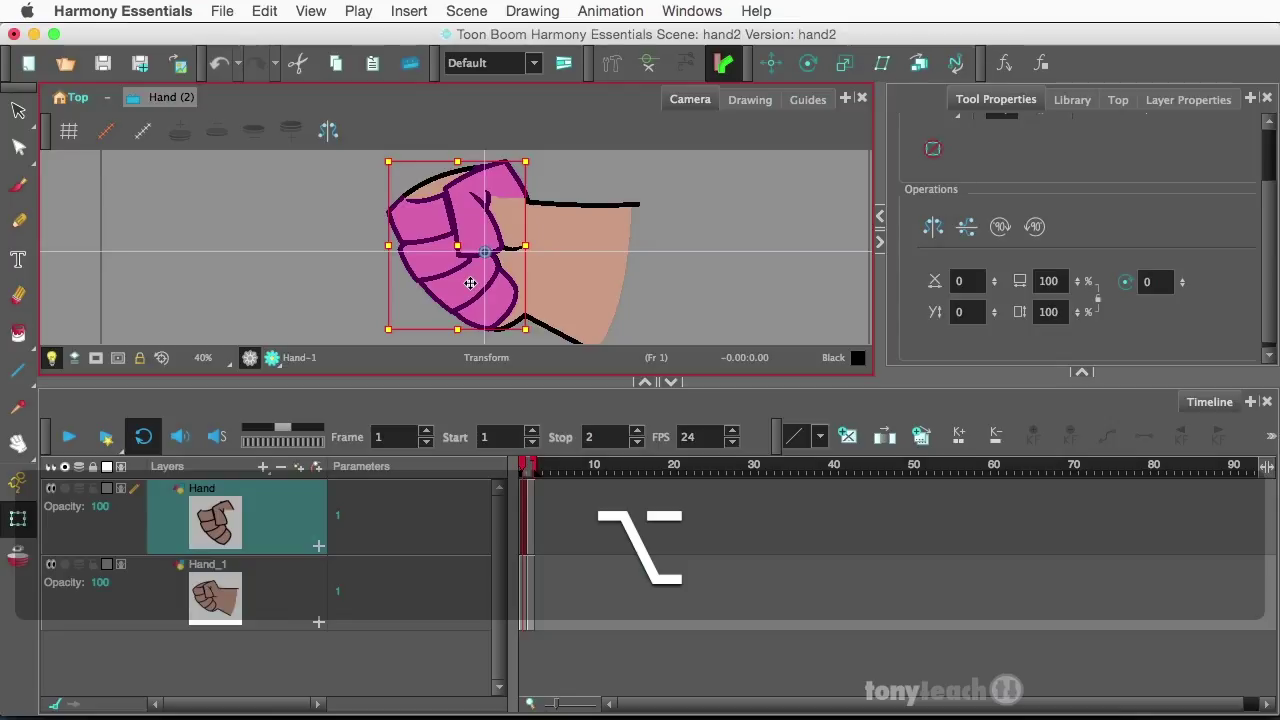
{"action": "key", "text": "alt+Down"}
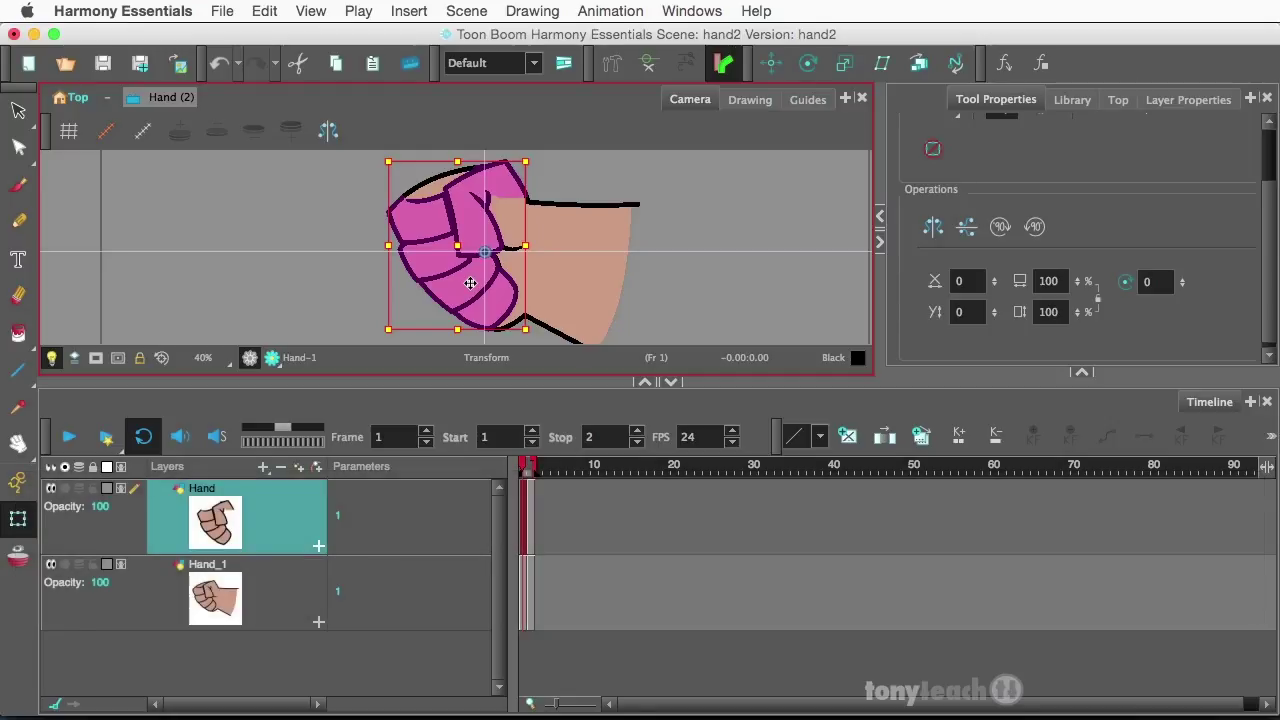
- Remove the open-hand drawing from frame 2 of the upper Hand layer and return to the Top level of the scene
{"action": "left_click", "coordinate": [530, 502]}
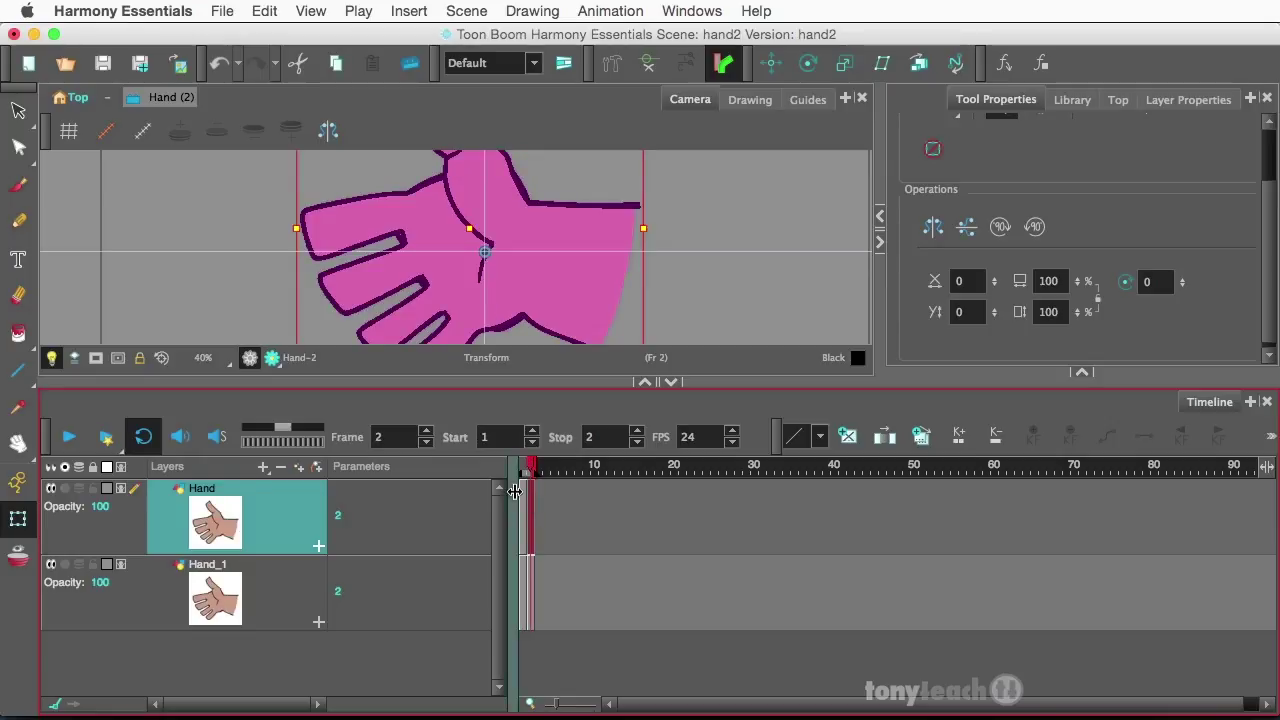
{"action": "scroll", "coordinate": [525, 217], "scroll_direction": "down", "scroll_amount": 1}
{"action": "scroll", "coordinate": [525, 217], "scroll_direction": "down", "scroll_amount": 1}
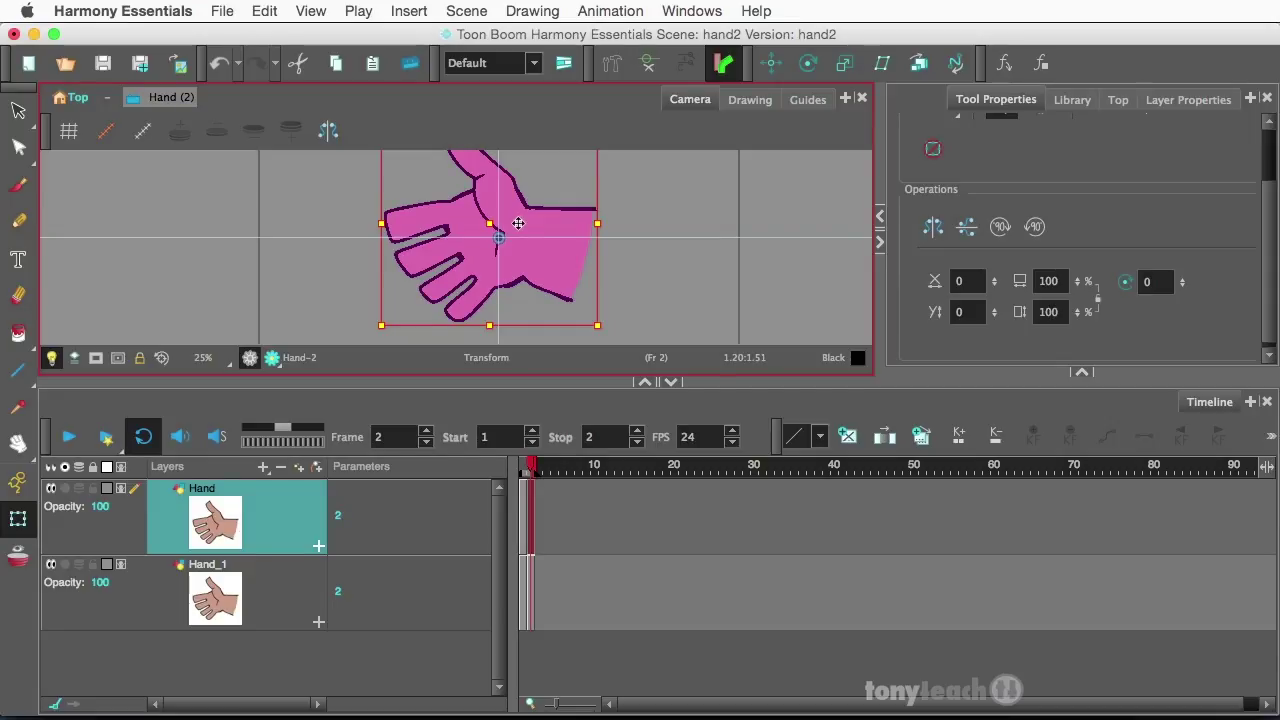
{"action": "left_click", "coordinate": [524, 468]}
{"action": "left_click", "coordinate": [531, 468]}
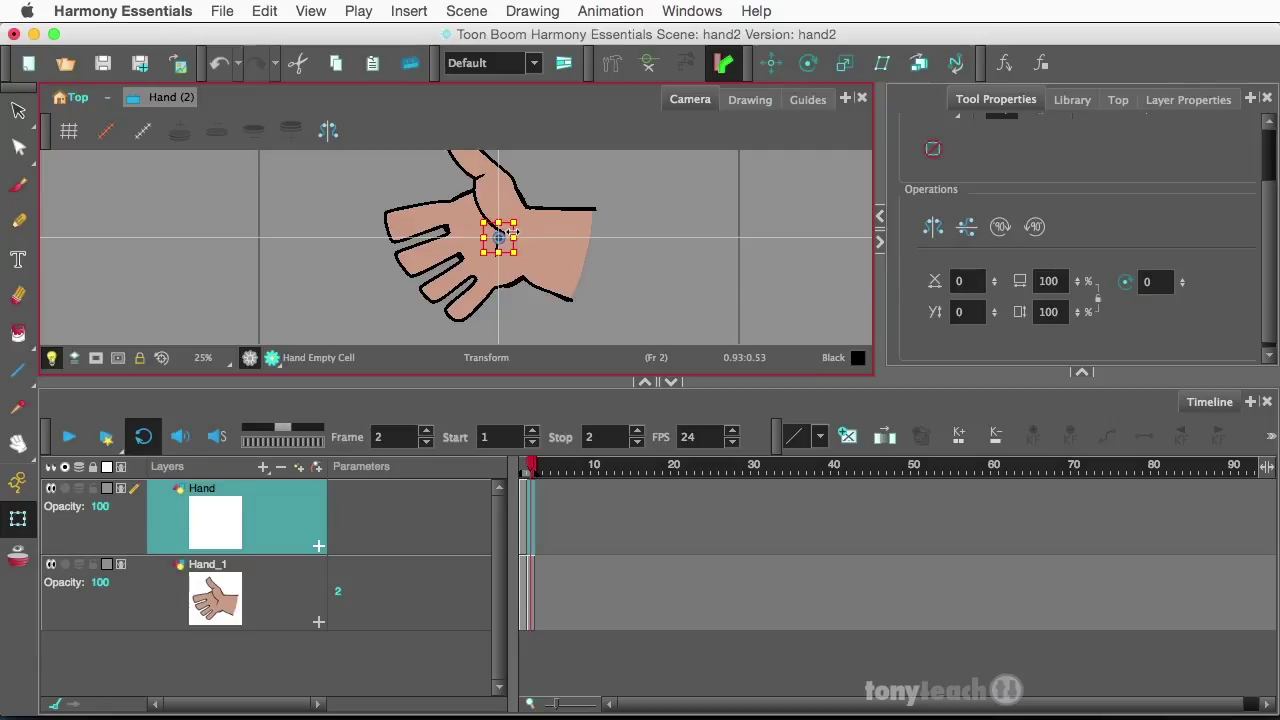
{"action": "left_click", "coordinate": [250, 545]}
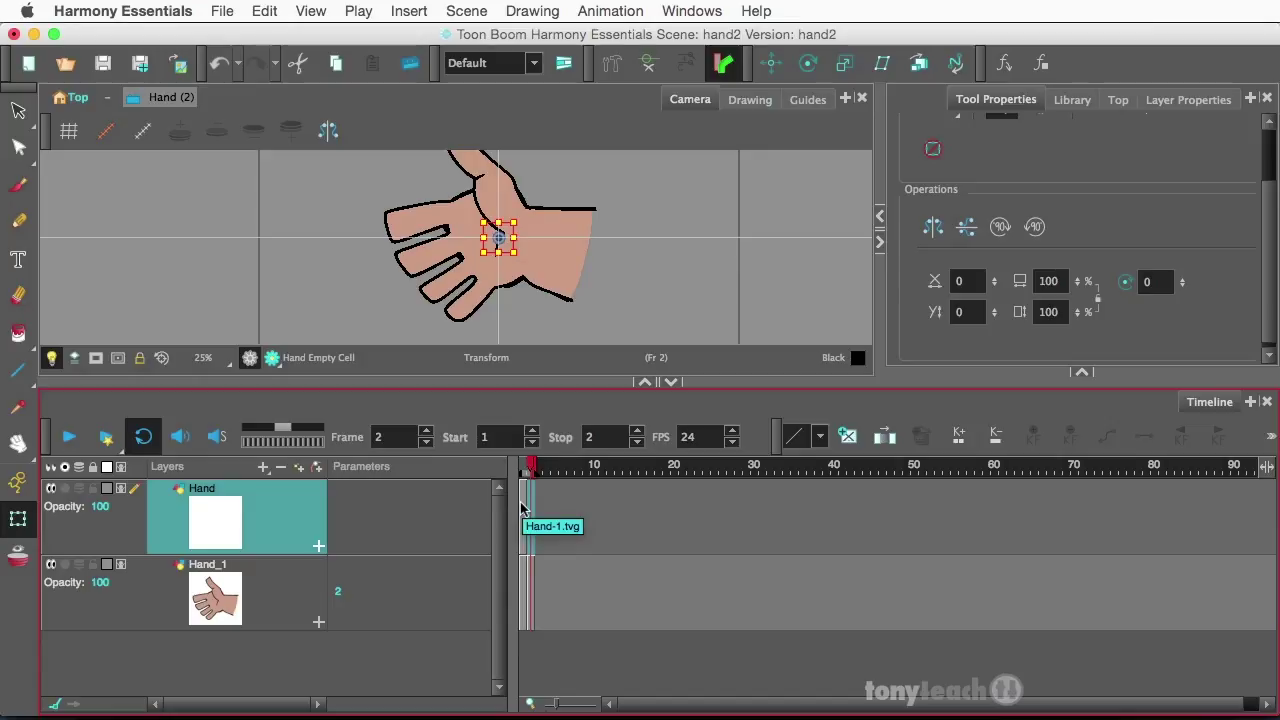
{"action": "left_click", "coordinate": [234, 266]}
{"action": "left_click", "coordinate": [80, 100]}
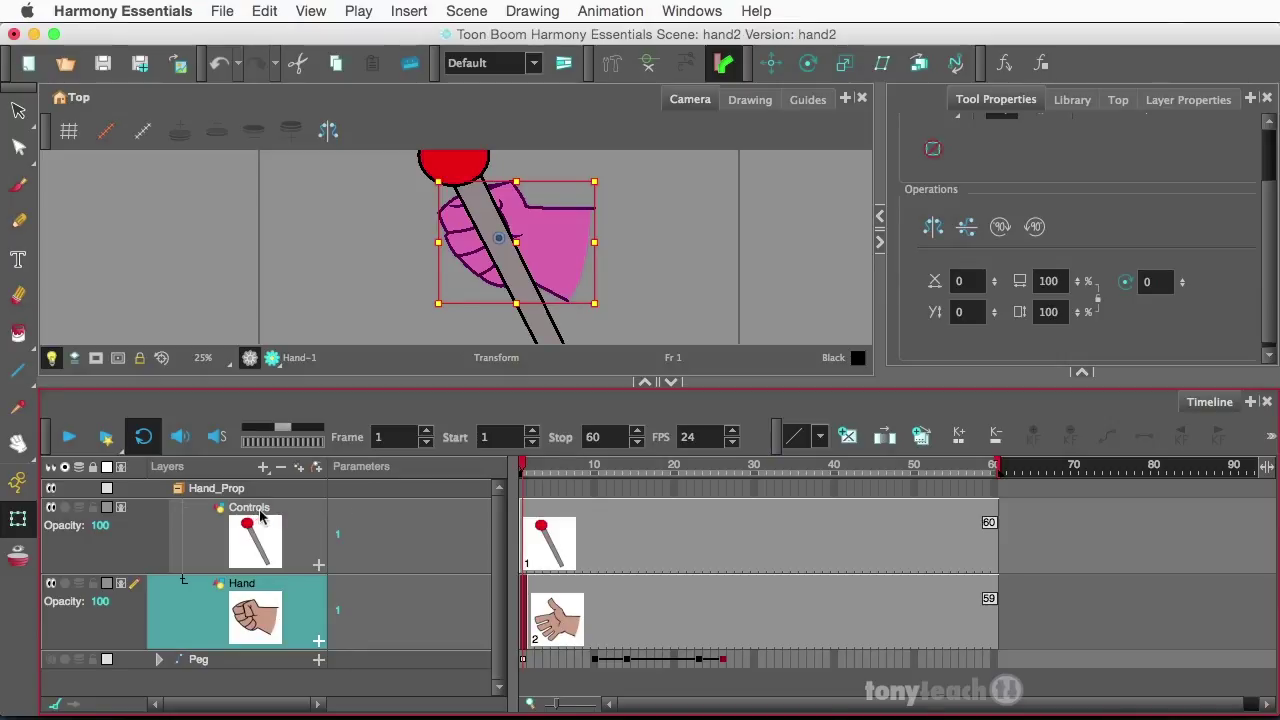
- Paste the Hand (2) library symbol onto the Hand layer at frame 1 with Paste Special, including all frames of the symbol, and scrub the opening frames
{"action": "left_click", "coordinate": [1070, 100]}
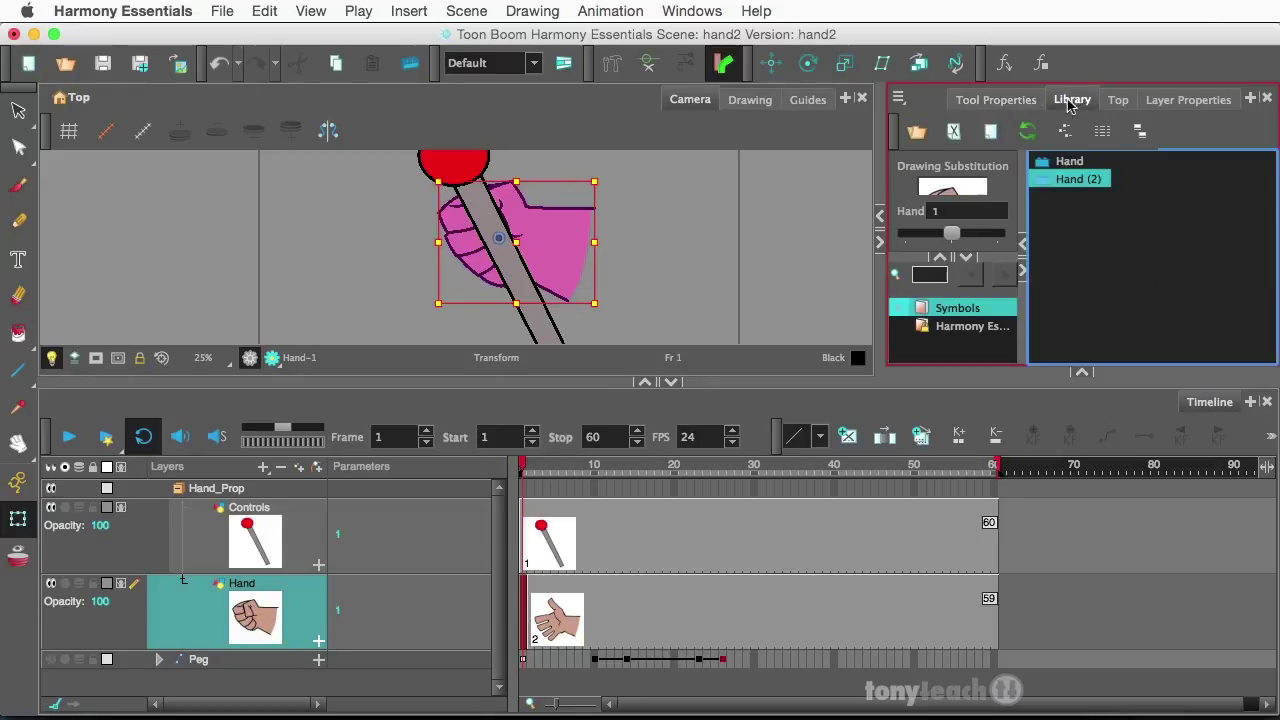
{"action": "left_click", "coordinate": [1045, 182]}
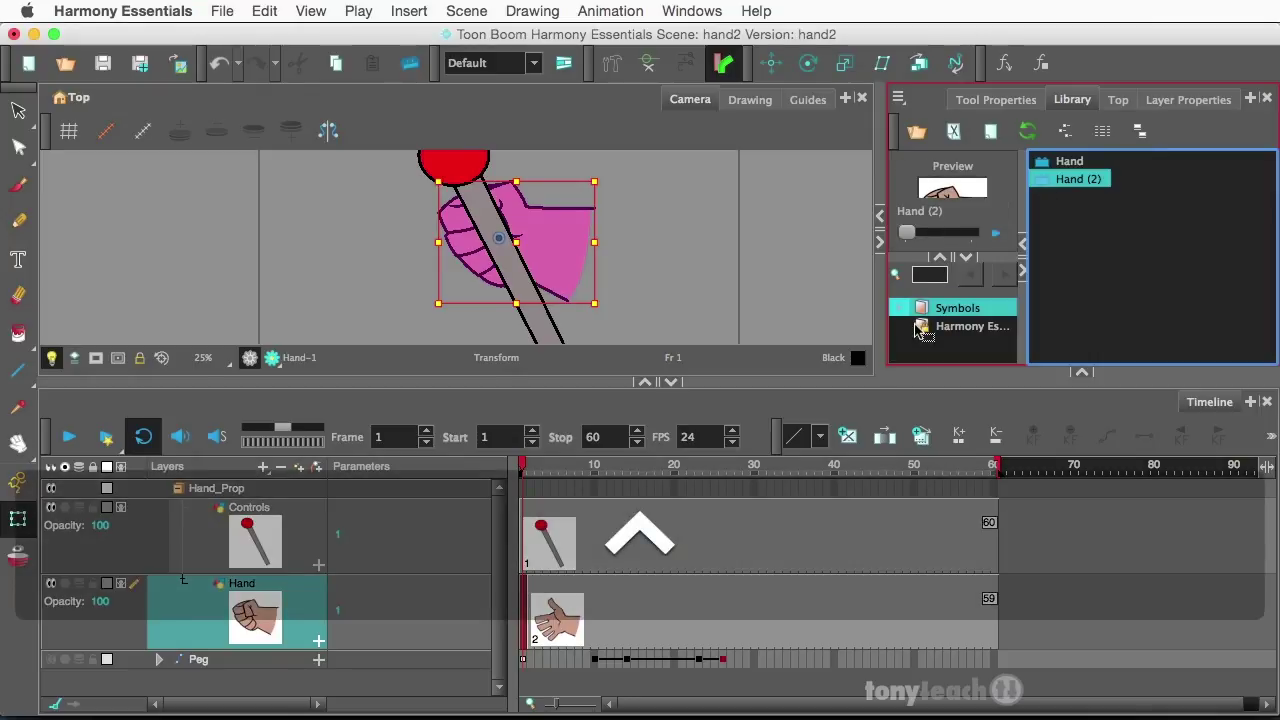
{"action": "mouse_move", "coordinate": [644, 564]}
{"action": "left_mouse_down"}
{"action": "mouse_move", "coordinate": [595, 612]}
{"action": "mouse_move", "coordinate": [522, 612]}
{"action": "left_mouse_up"}
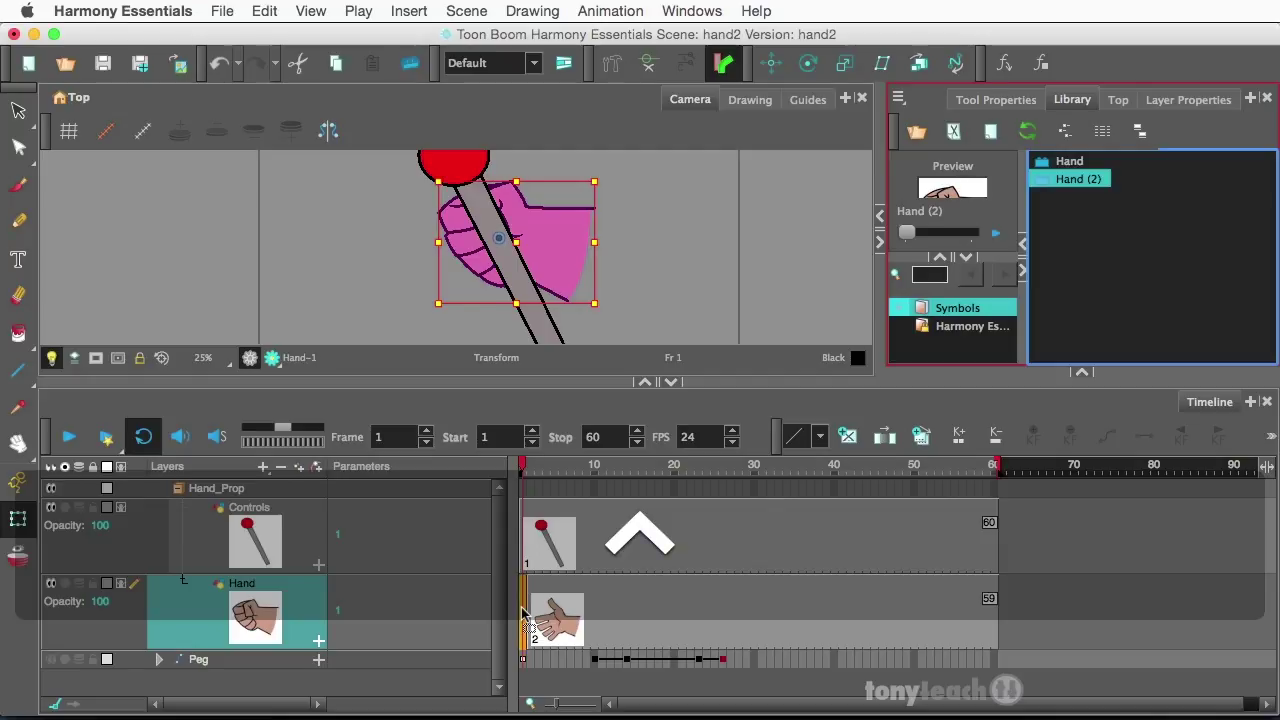
{"action": "left_click_drag", "start_coordinate": [523, 612], "coordinate": [523, 611]}
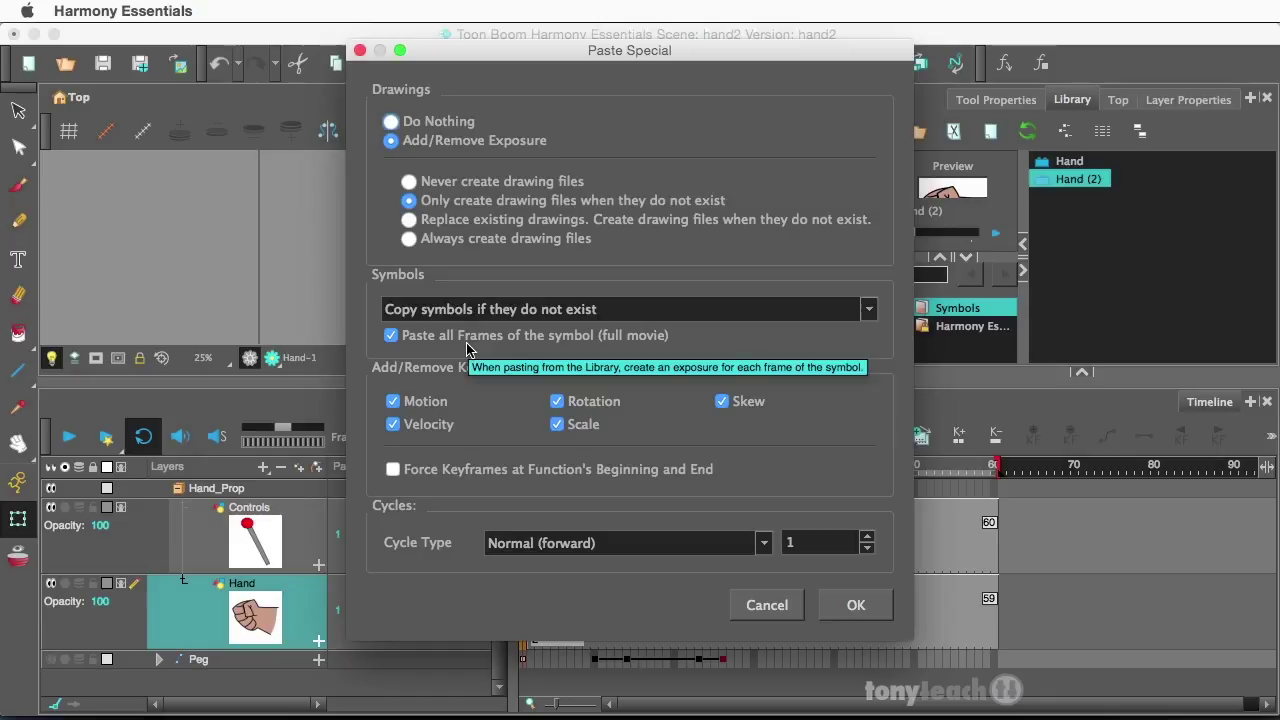
{"action": "left_click", "coordinate": [853, 605]}
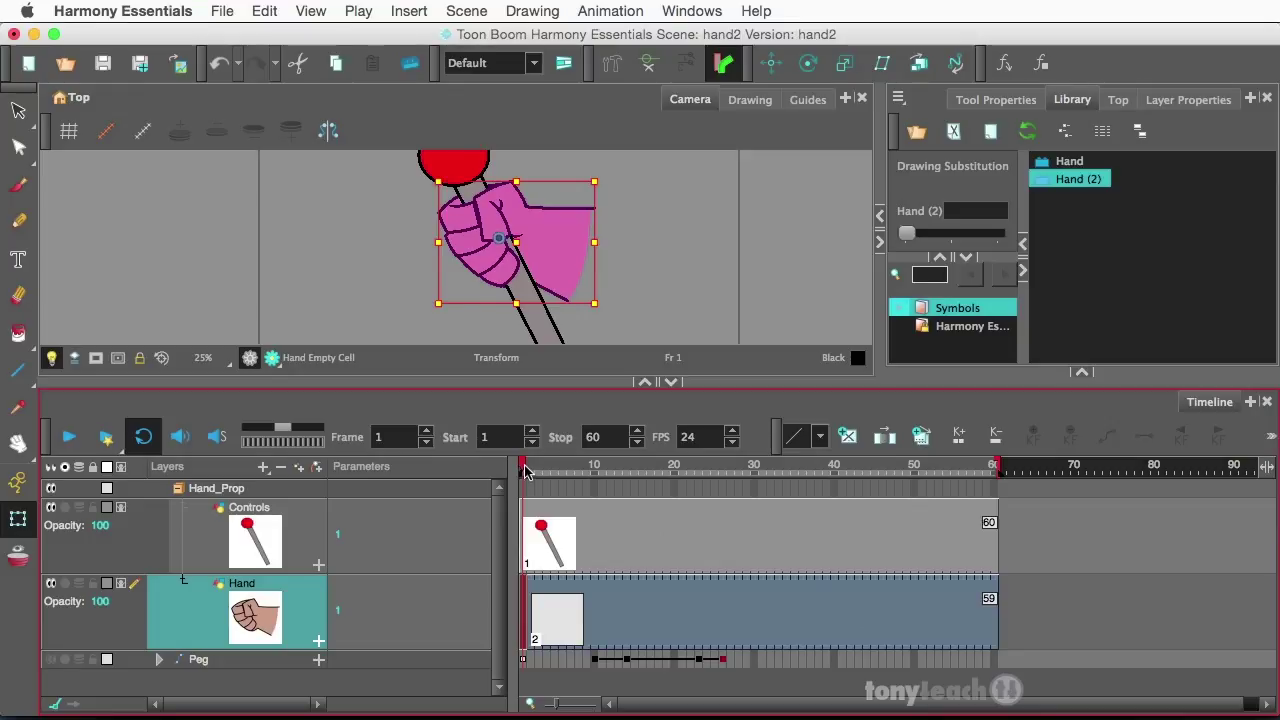
{"action": "left_click_drag", "start_coordinate": [527, 472], "coordinate": [522, 472]}
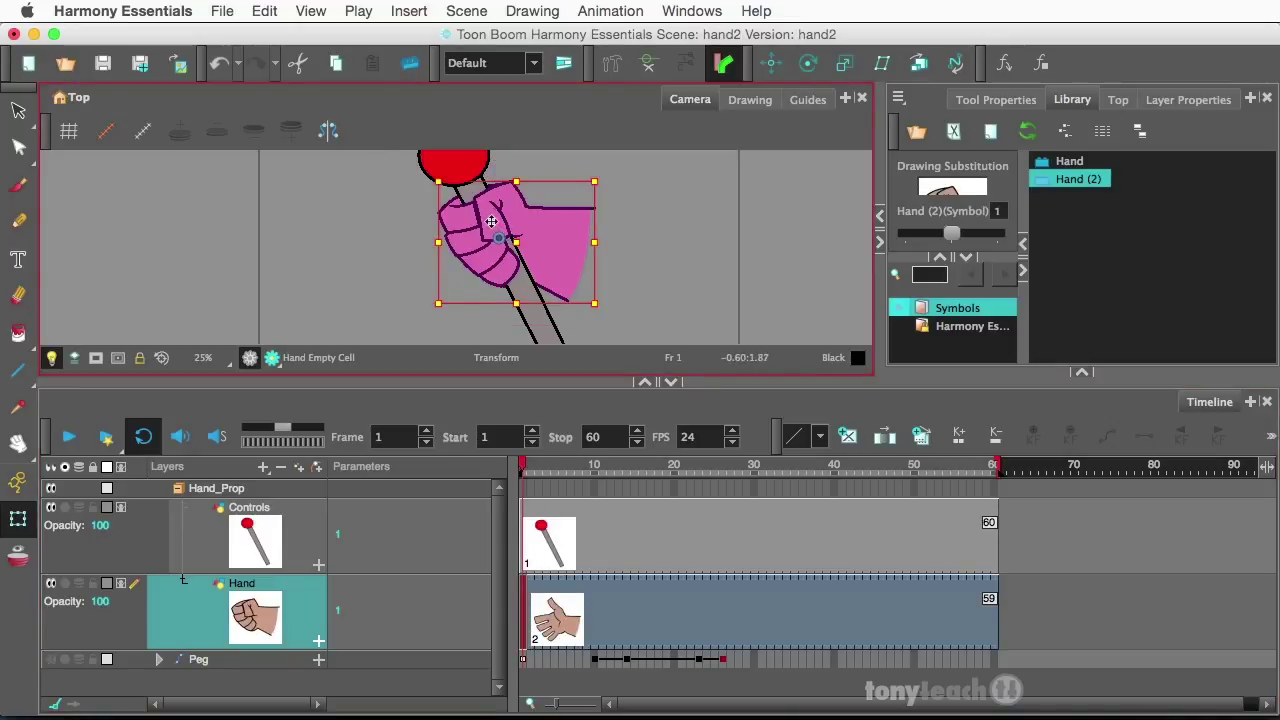
- Compare the Hand poses on frames 1 and 2, then set the layer's drawing substitution to 2, the open hand, across frames 1 to 60
{"action": "left_click_drag", "start_coordinate": [527, 468], "coordinate": [520, 468]}
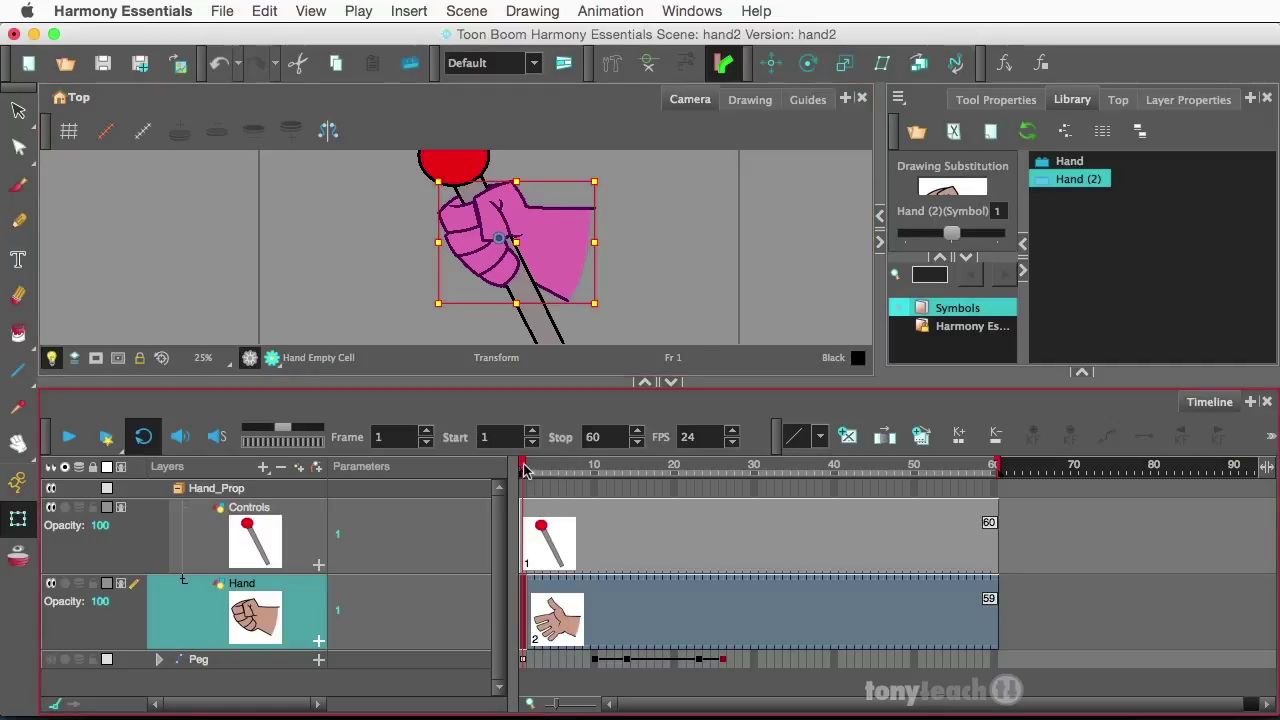
{"action": "left_click_drag", "start_coordinate": [526, 469], "coordinate": [531, 471]}
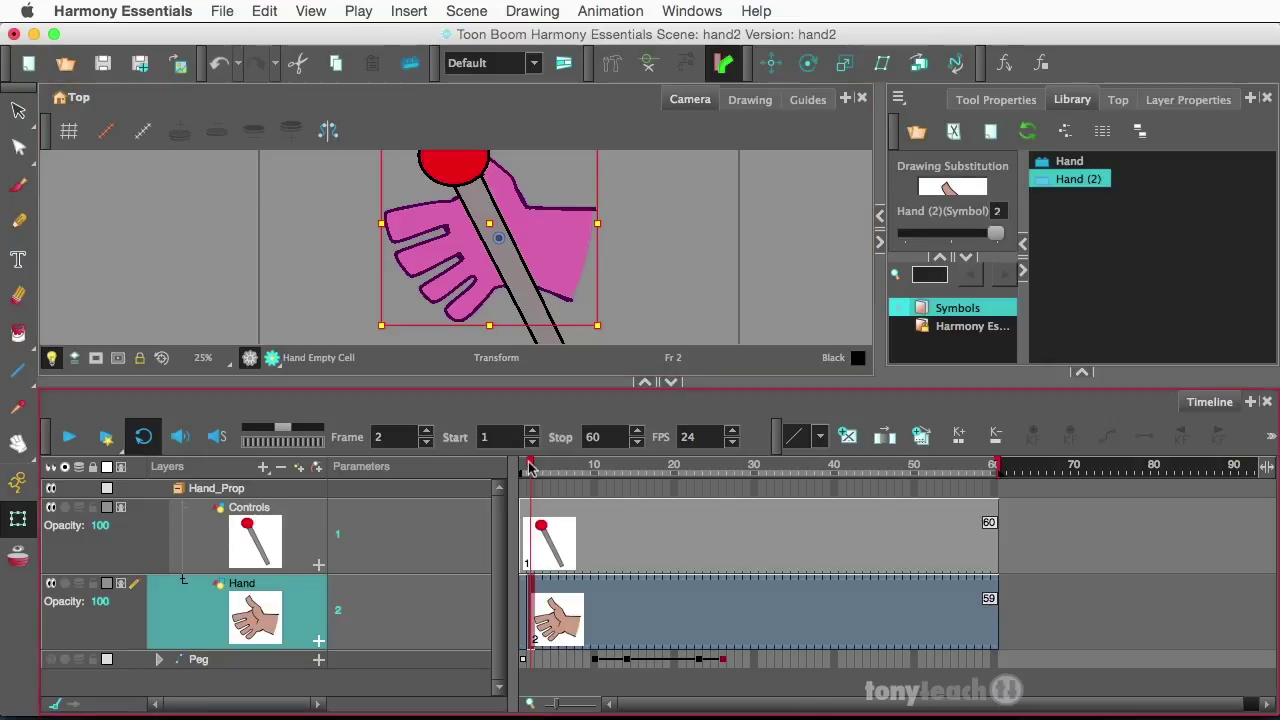
{"action": "left_click_drag", "start_coordinate": [530, 468], "coordinate": [522, 469]}
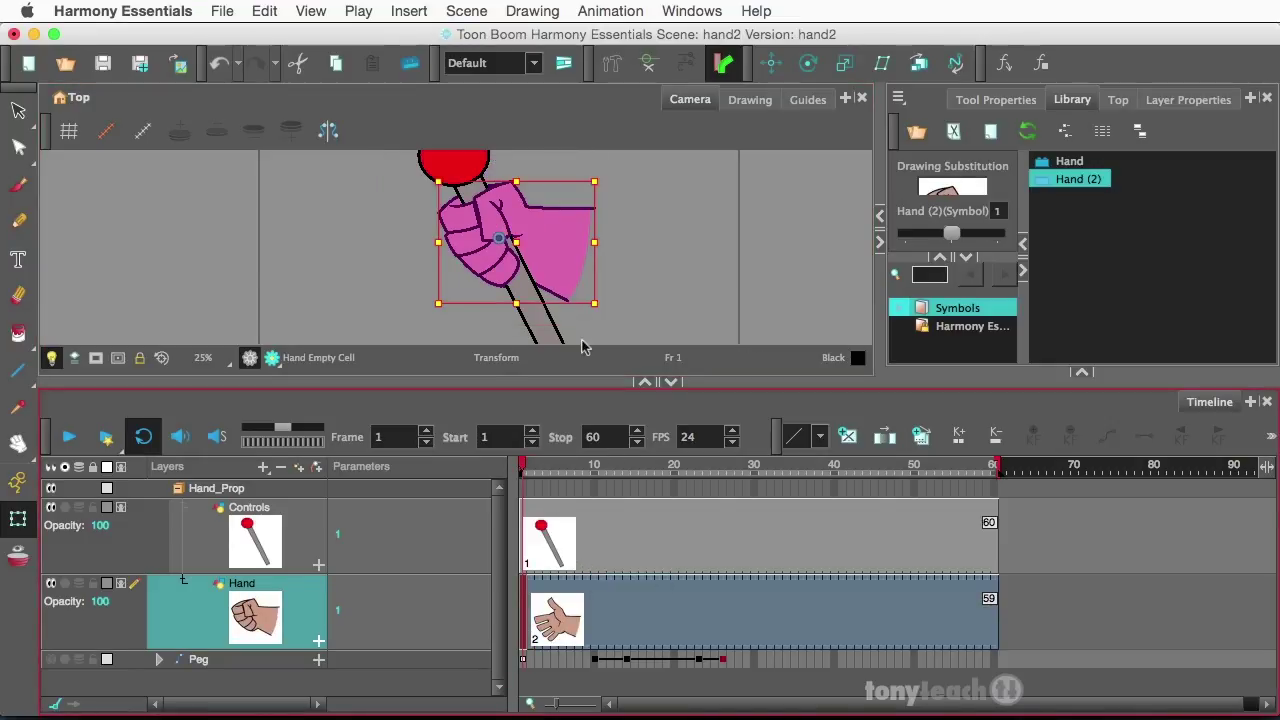
{"action": "scroll", "coordinate": [530, 248], "scroll_direction": "down", "scroll_amount": 1}
{"action": "scroll", "coordinate": [530, 248], "scroll_direction": "down", "scroll_amount": 1}
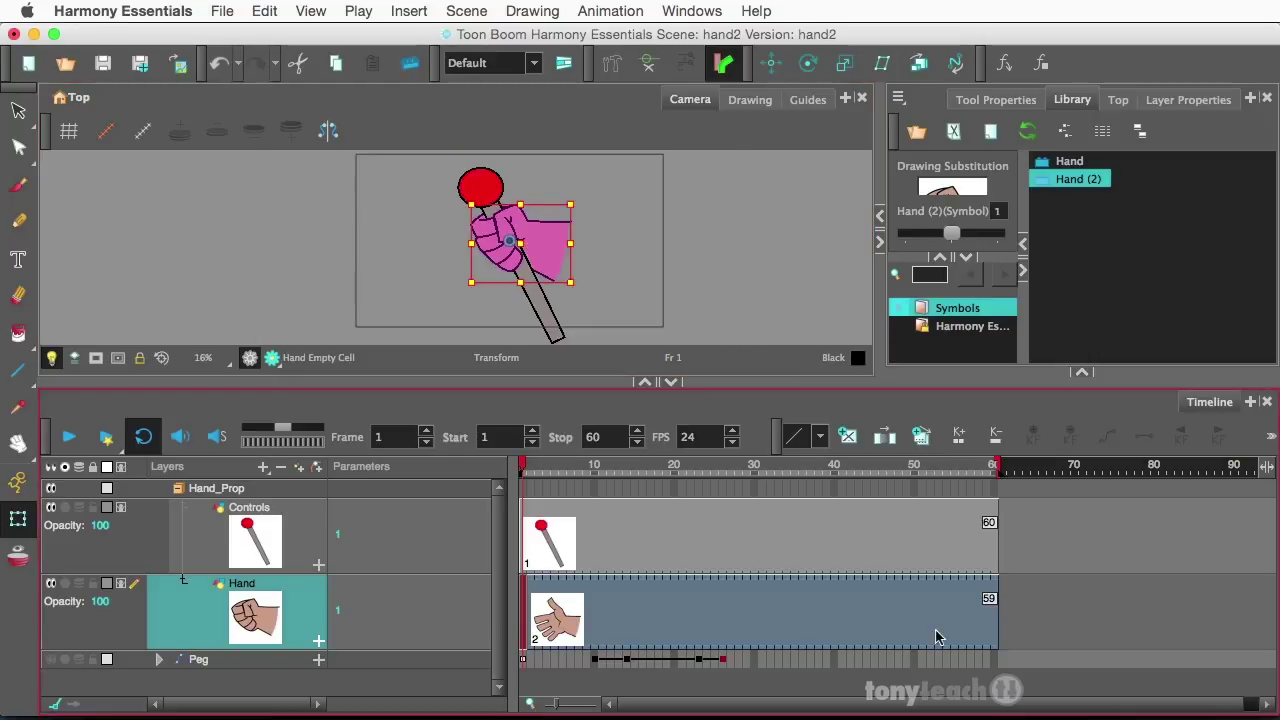
{"action": "left_click", "coordinate": [993, 628]}
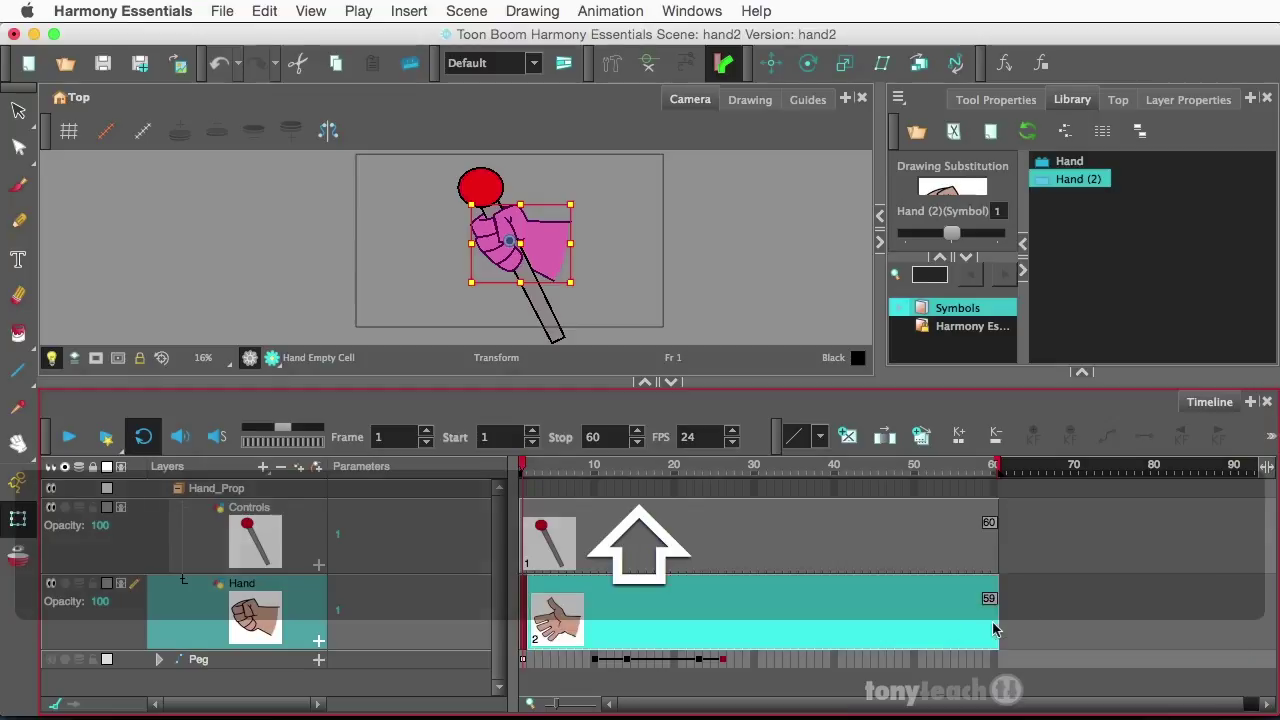
{"action": "left_click", "coordinate": [546, 602]}
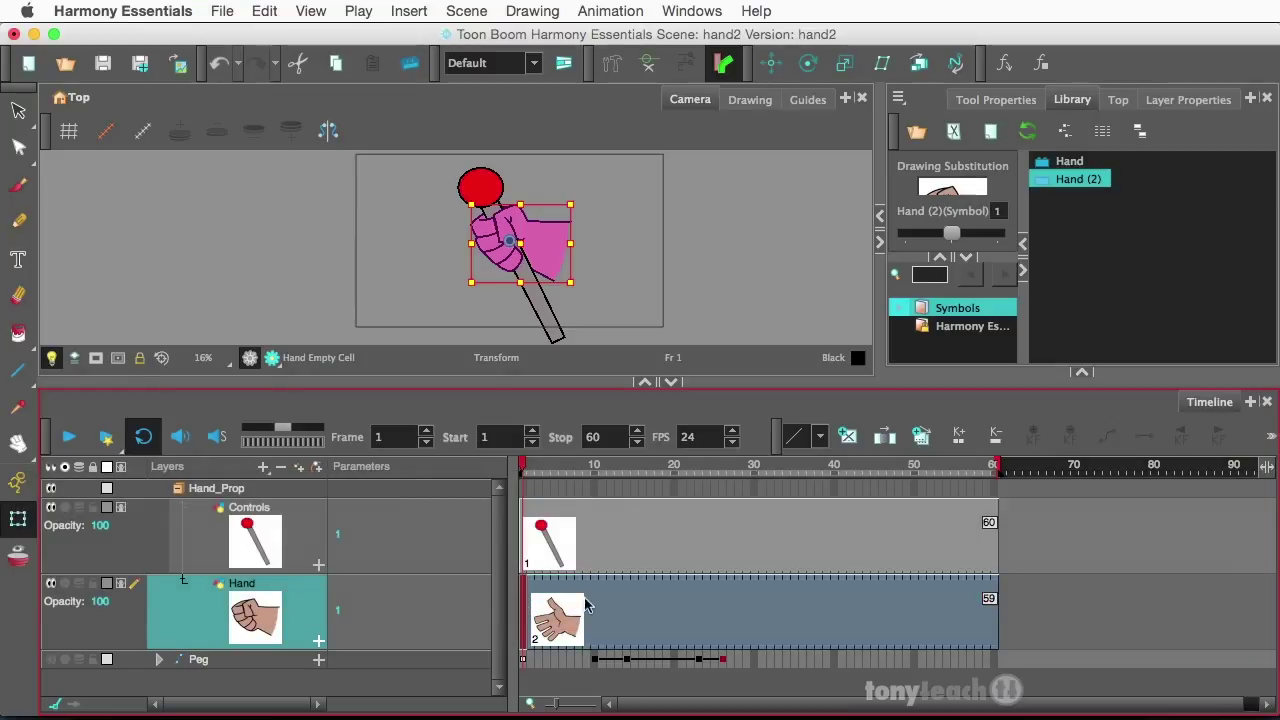
{"action": "left_click", "coordinate": [992, 618]}
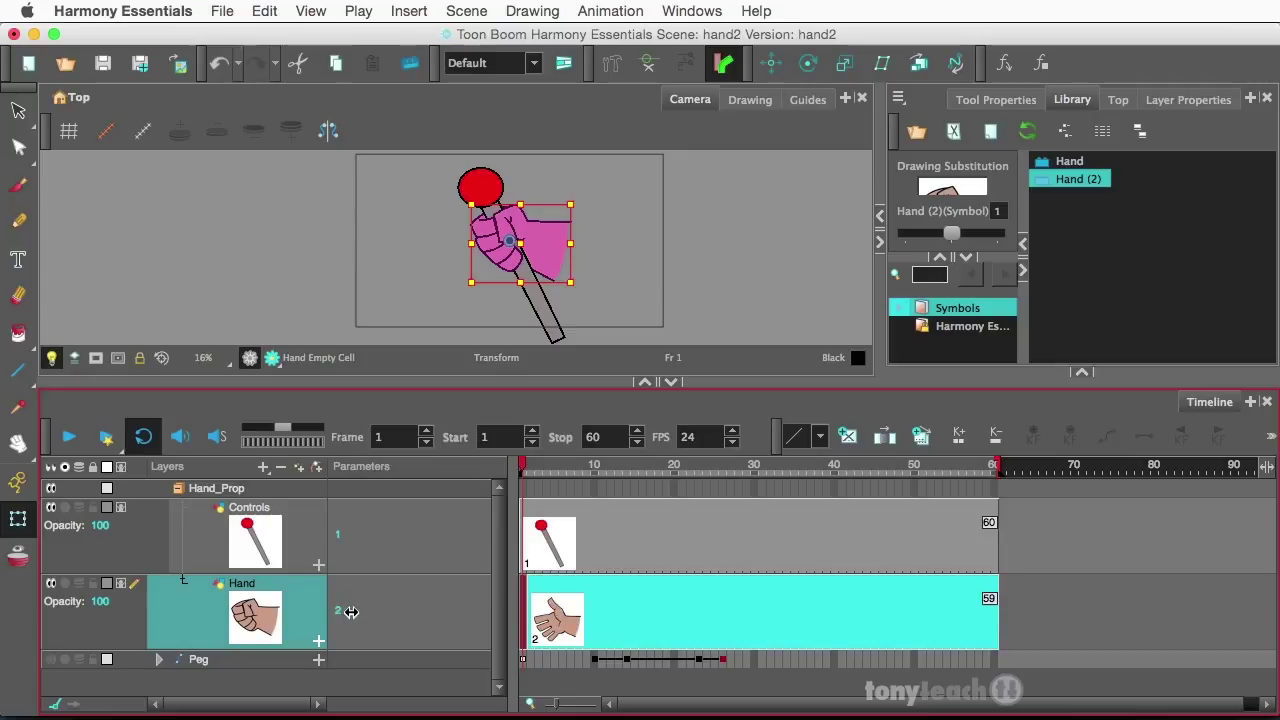
{"action": "left_click_drag", "start_coordinate": [351, 612], "coordinate": [356, 613]}
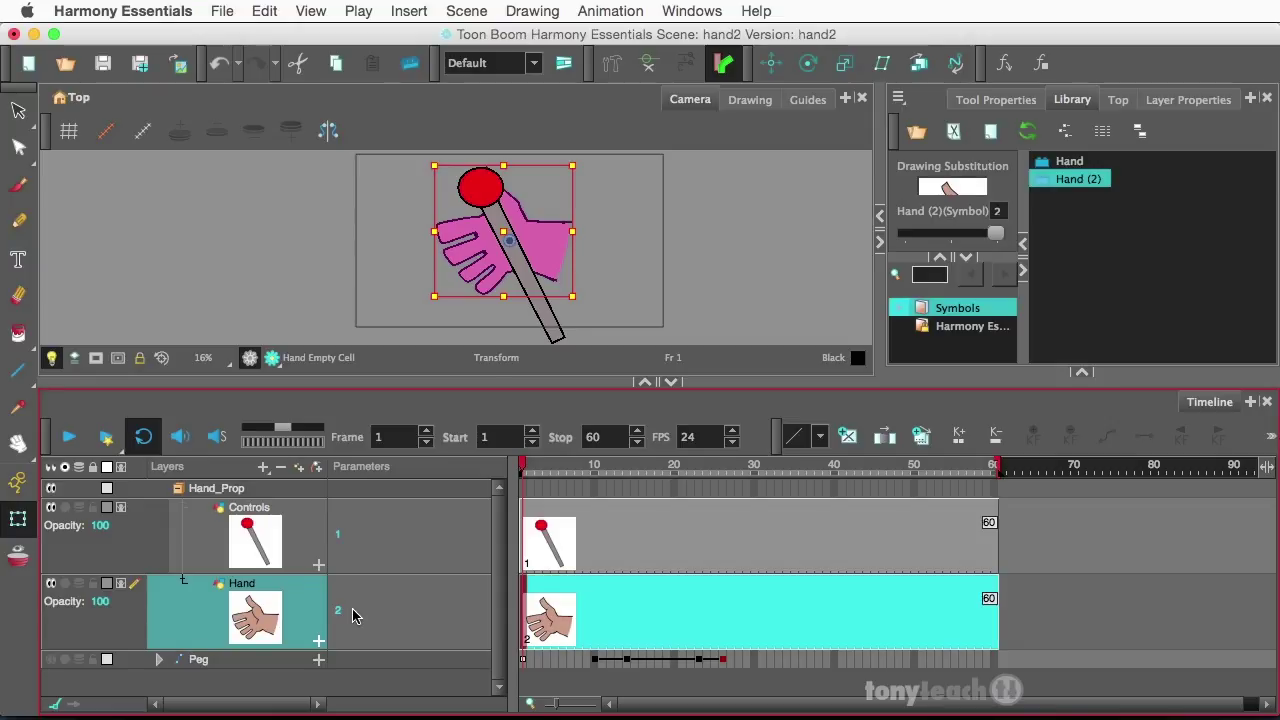
- Add a parent peg to each of the Controls and Hand layers and collapse both pegs in the timeline
{"action": "left_click", "coordinate": [282, 556]}
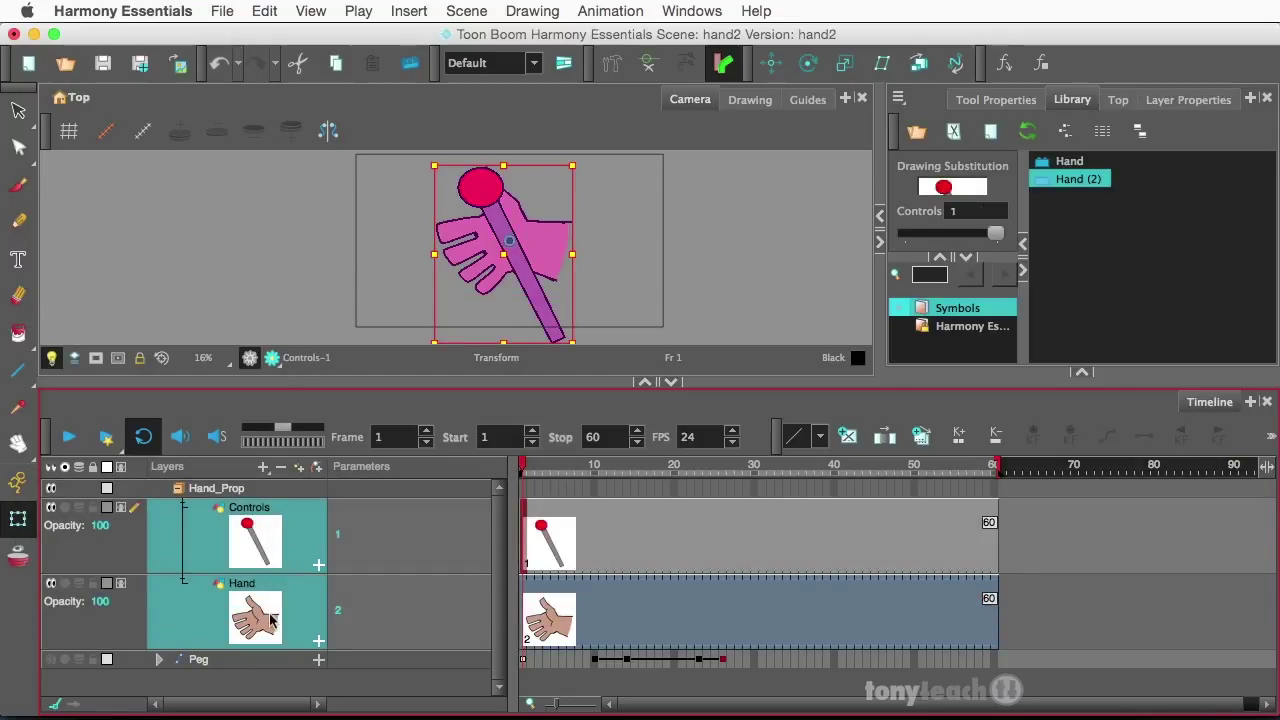
{"action": "left_click", "coordinate": [313, 468]}
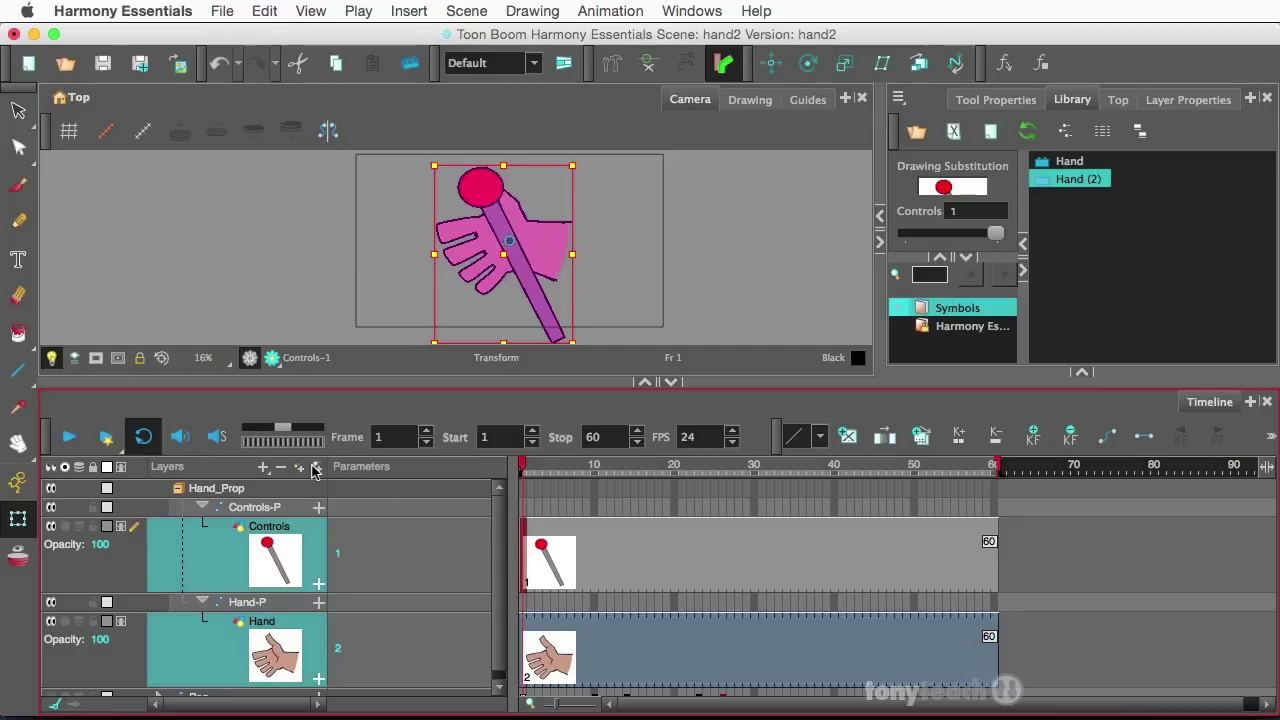
{"action": "left_click", "coordinate": [205, 508]}
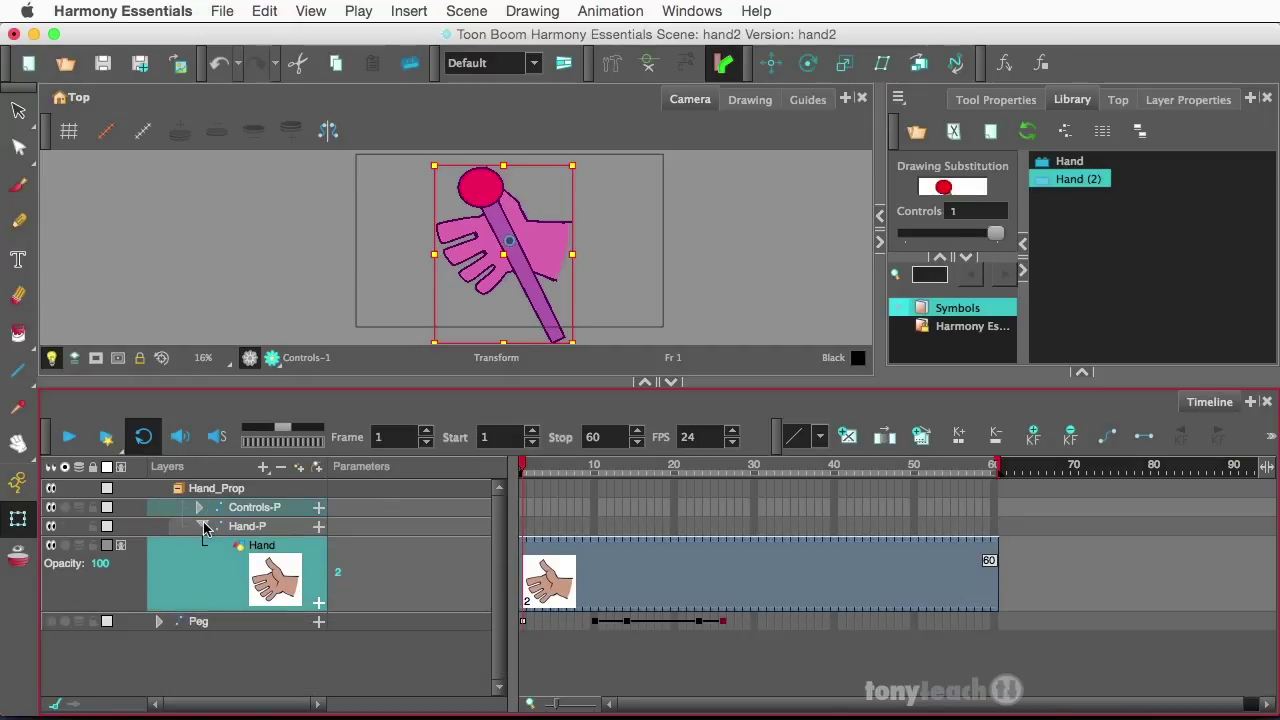
{"action": "left_click", "coordinate": [203, 527]}
- Using the Rotate tool, reposition the Hand-P pivot onto the wrist and the Controls-P pivot onto the lever's lower end
{"action": "left_click", "coordinate": [283, 533]}
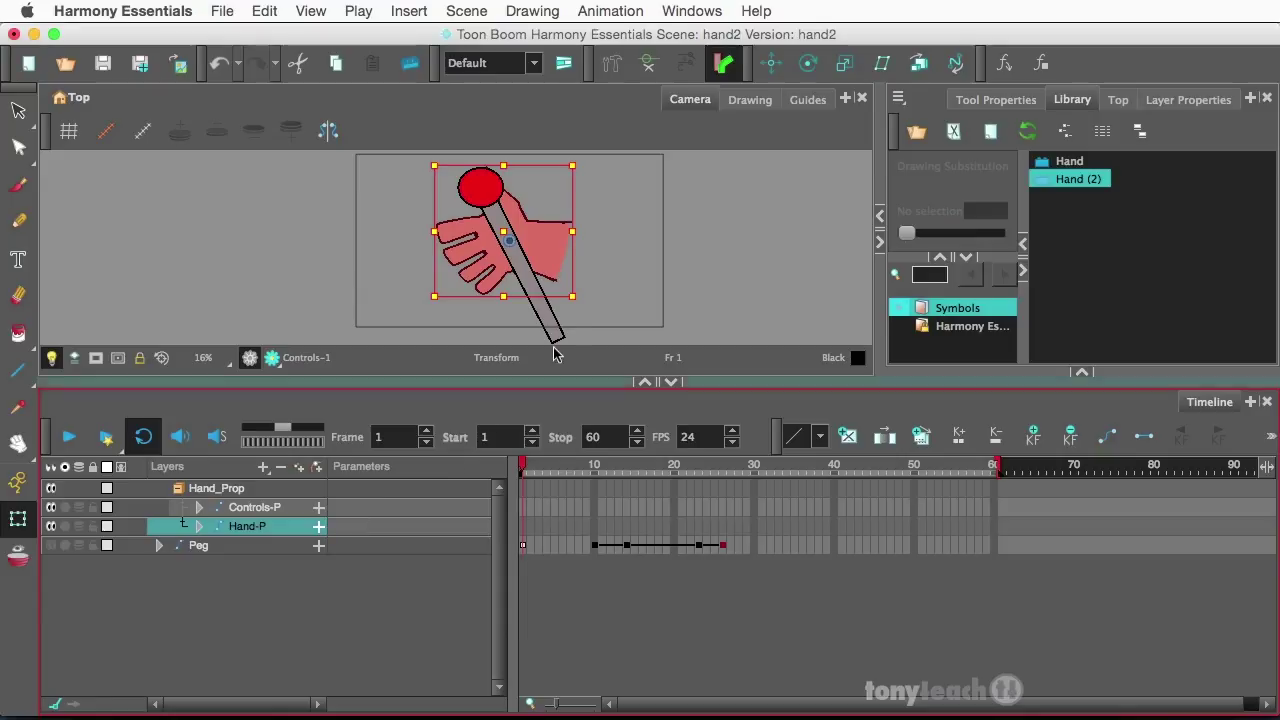
{"action": "left_click", "coordinate": [807, 66]}
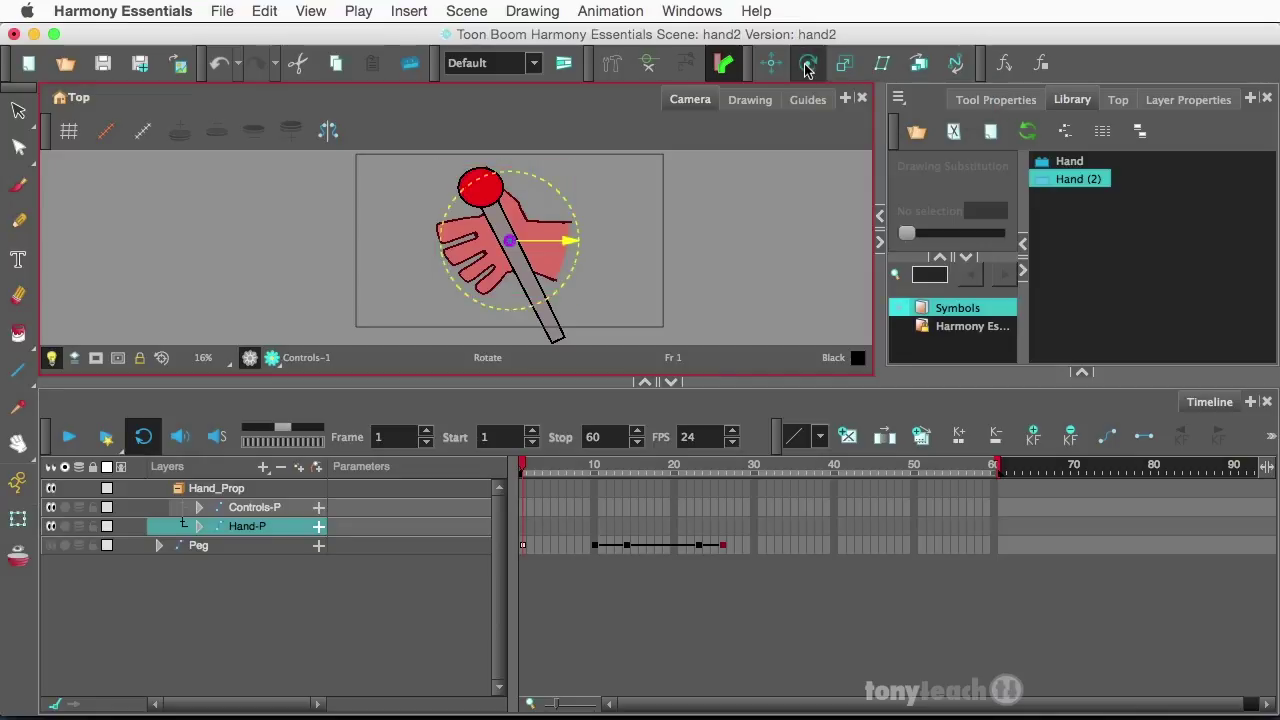
{"action": "left_click_drag", "start_coordinate": [511, 242], "coordinate": [537, 247]}
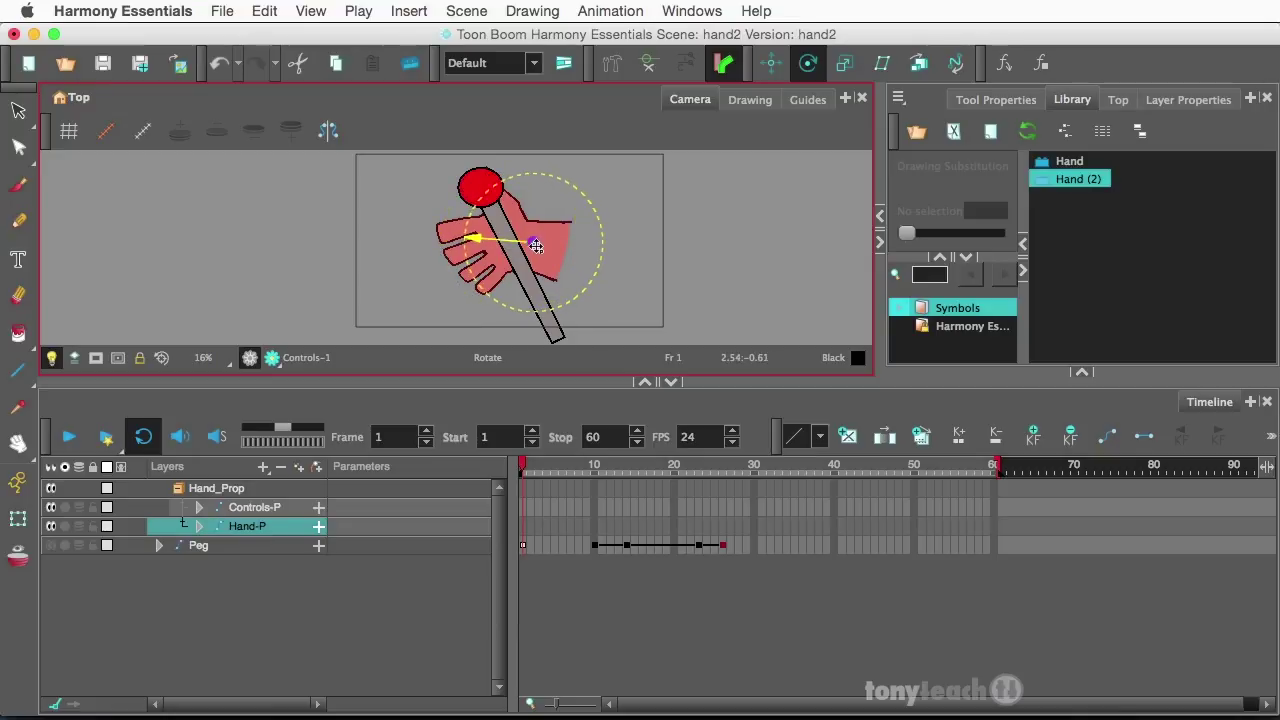
{"action": "left_click", "coordinate": [262, 508]}
{"action": "left_click_drag", "start_coordinate": [510, 244], "coordinate": [555, 337]}
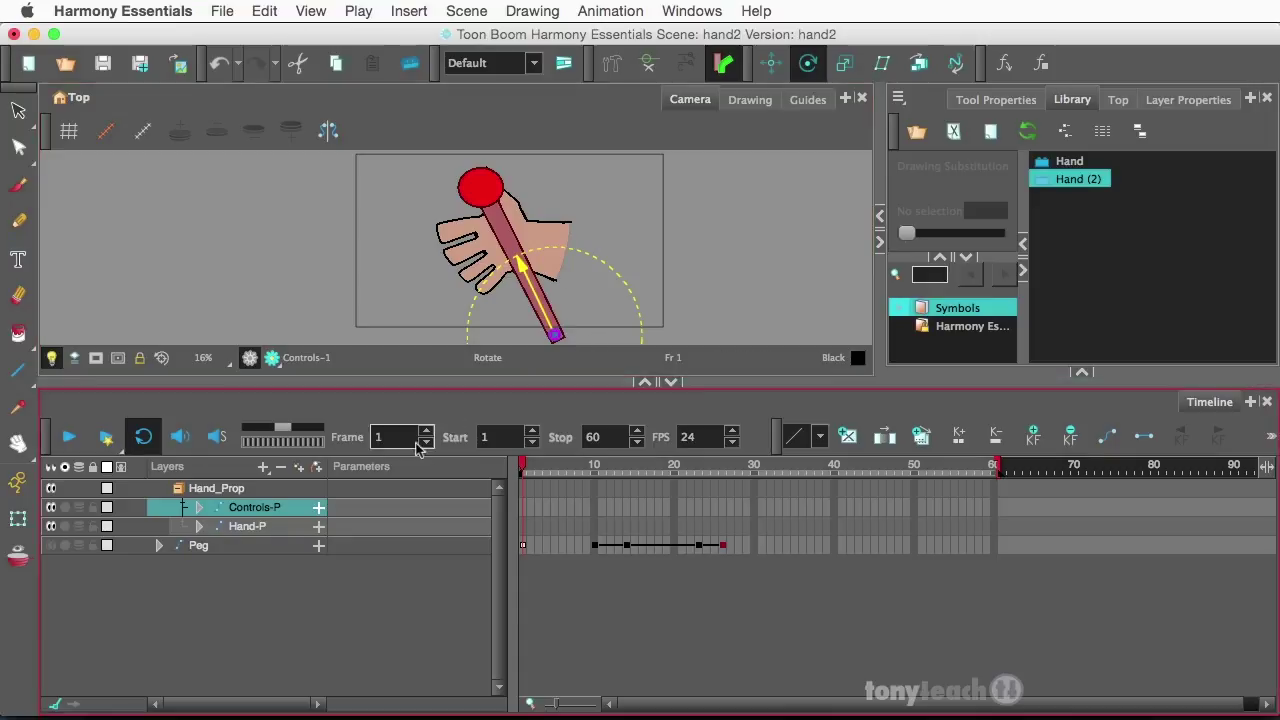
- Create a new peg, place it inside the Hand_Prop group, and parent both Controls-P and Hand-P to it
{"action": "left_click", "coordinate": [260, 568]}
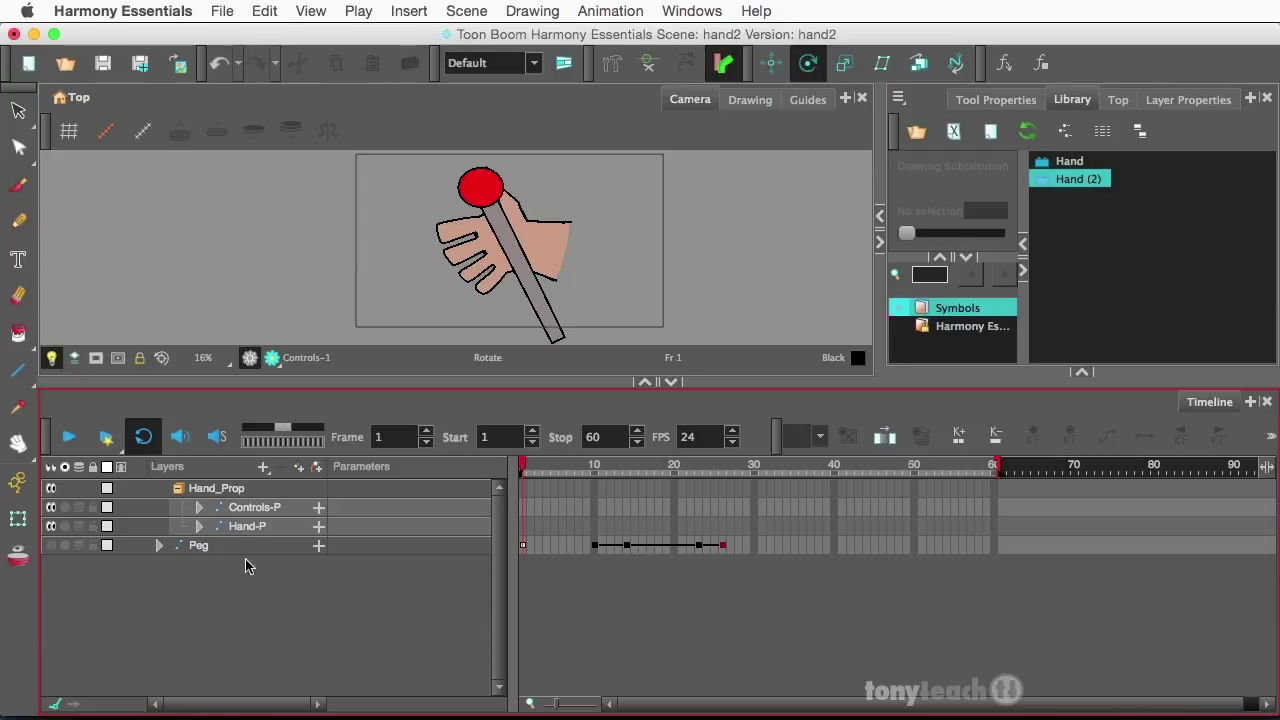
{"action": "left_click", "coordinate": [320, 472]}
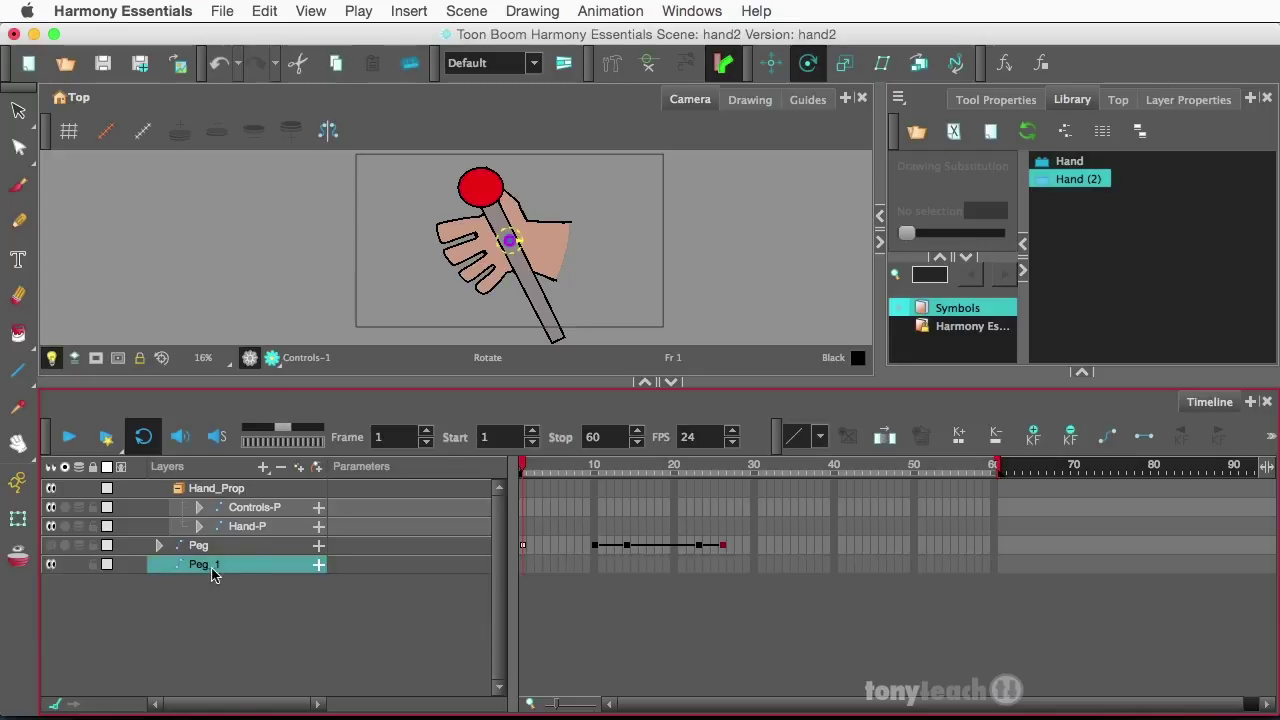
{"action": "left_click_drag", "start_coordinate": [229, 563], "coordinate": [229, 505]}
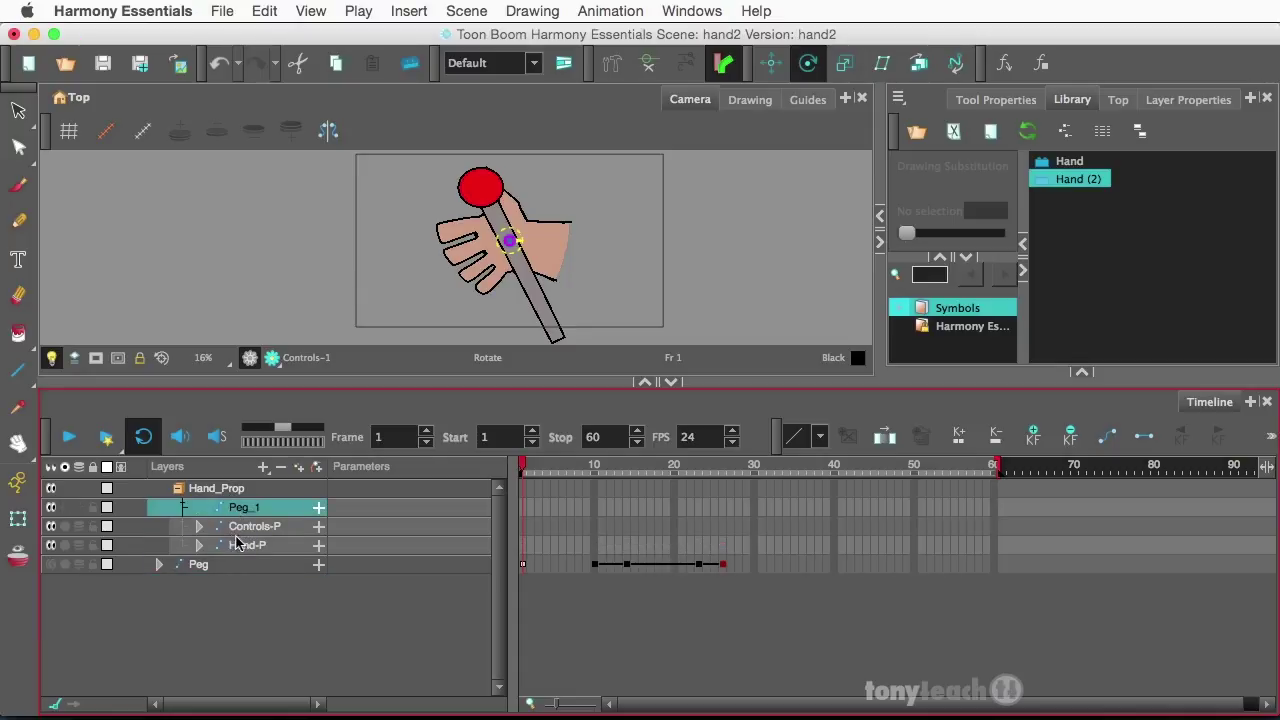
{"action": "left_click", "coordinate": [250, 526]}
{"action": "left_click", "coordinate": [250, 547], "text": "shift"}
{"action": "left_click_drag", "start_coordinate": [250, 547], "coordinate": [253, 513]}
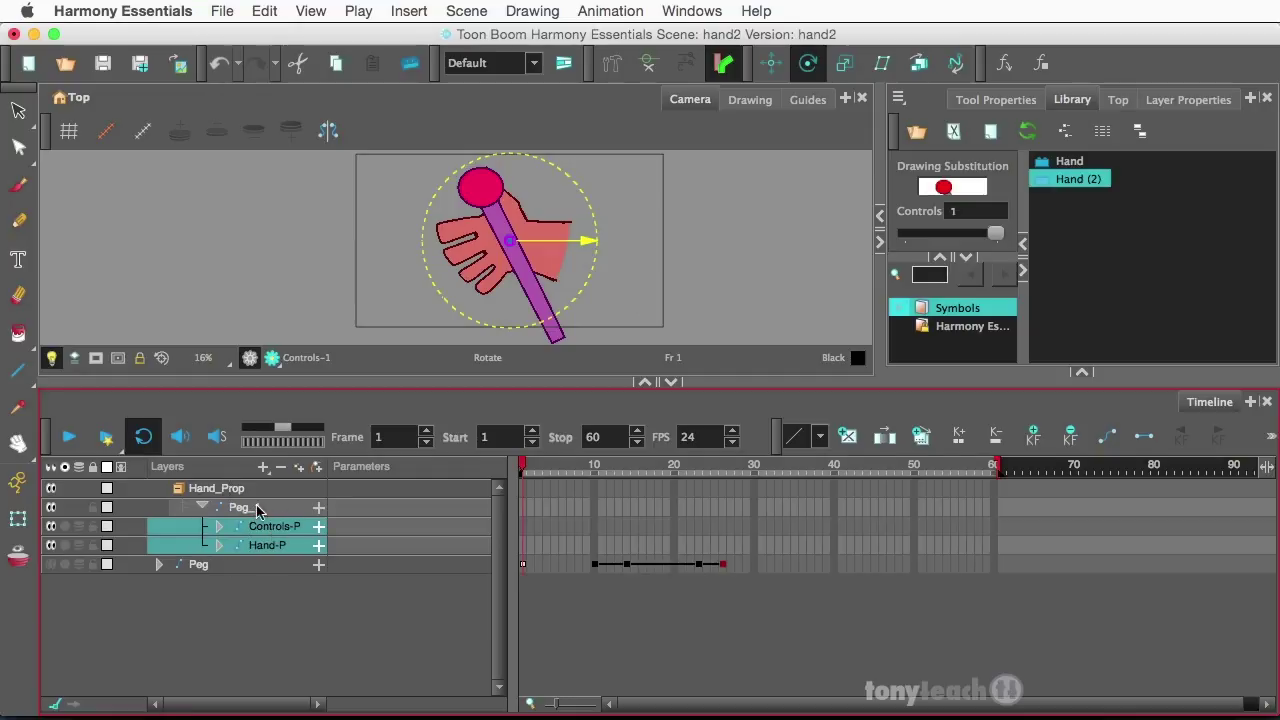
- Move the Peg_1 pivot to the lever's lower end and collapse the peg's hierarchy
{"action": "left_click", "coordinate": [252, 508]}
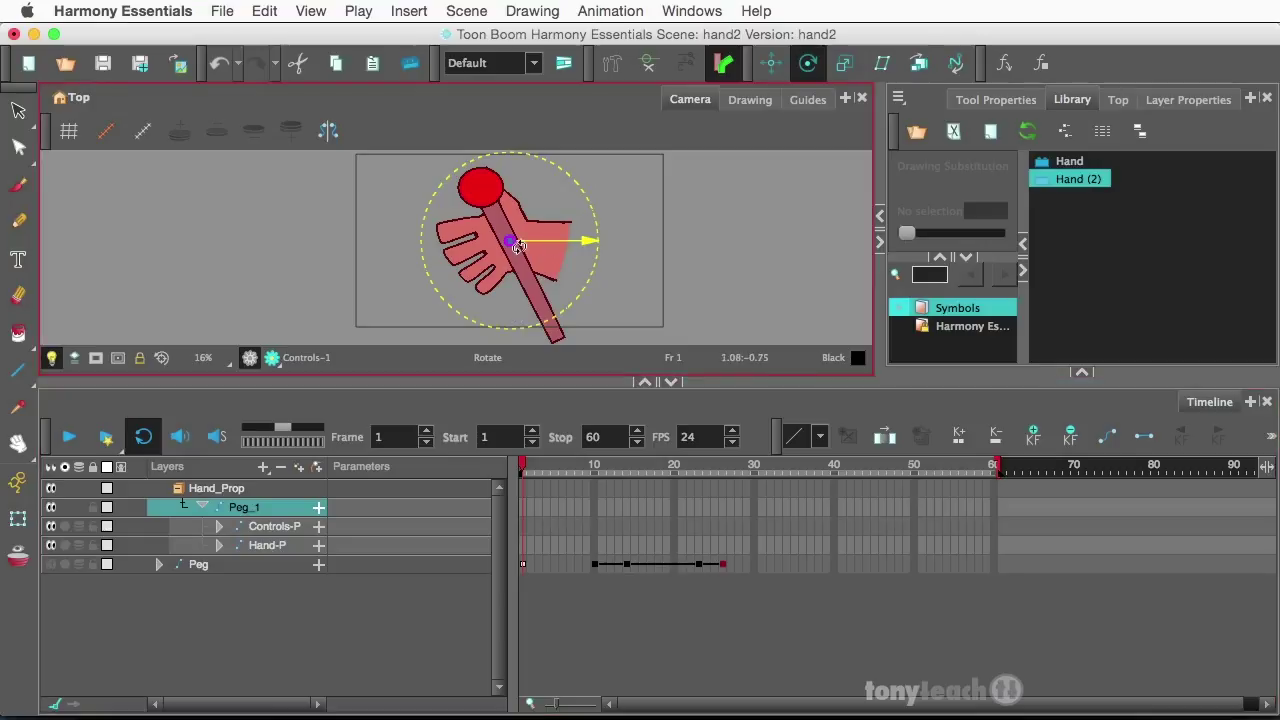
{"action": "left_click_drag", "start_coordinate": [510, 241], "coordinate": [555, 334]}
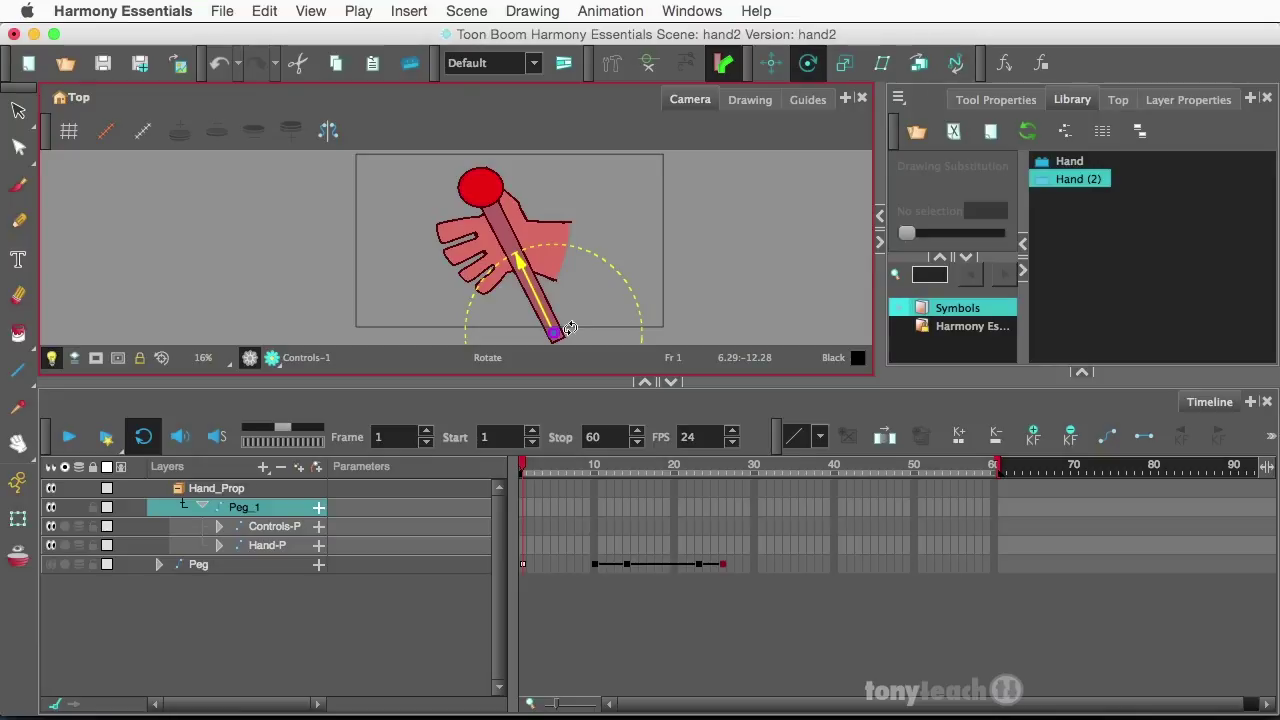
{"action": "left_click", "coordinate": [204, 508]}
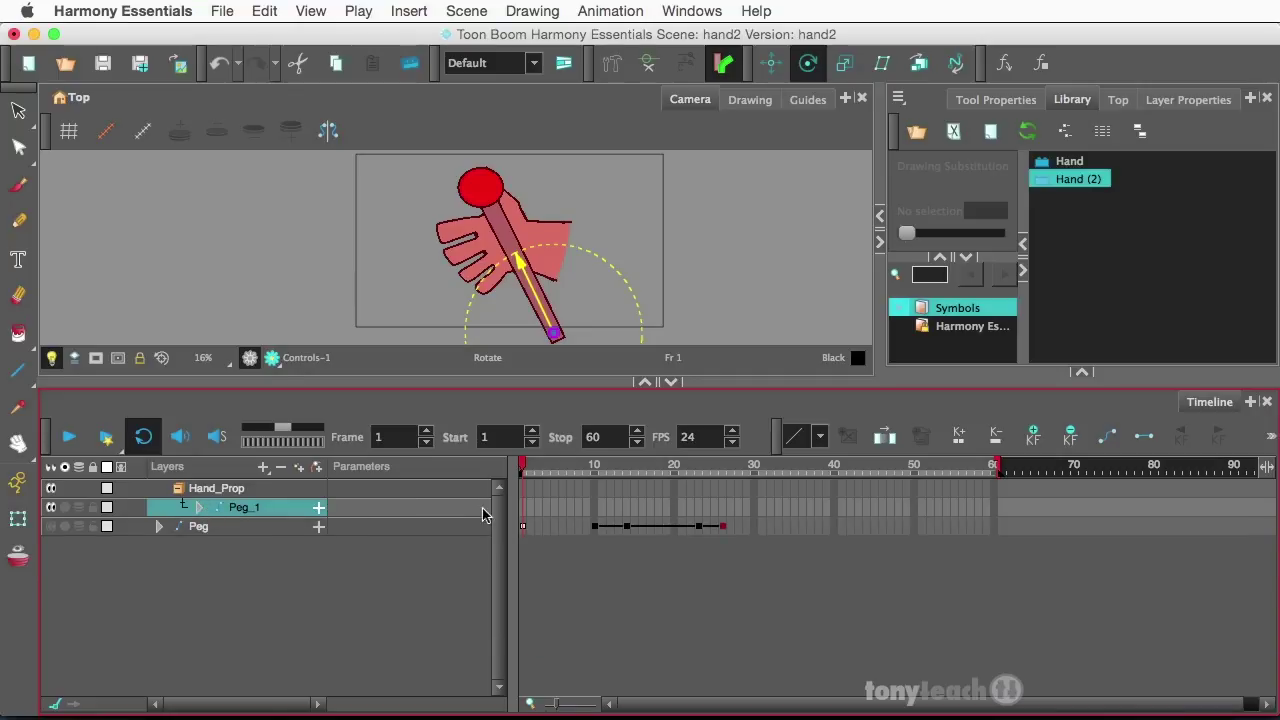
- Turn on Animate mode with the Transform tool and add keyframes on Peg_1 at frames 1 and 10
{"action": "left_click", "coordinate": [525, 515]}
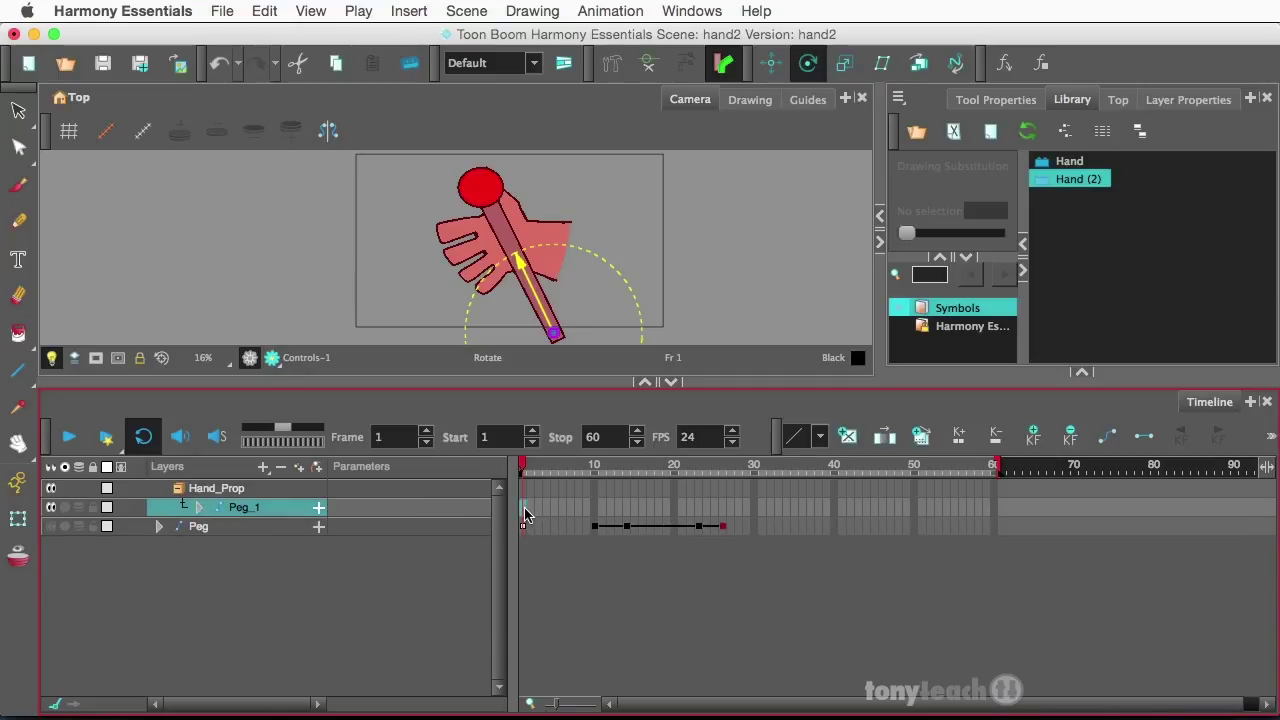
{"action": "left_click", "coordinate": [20, 484]}
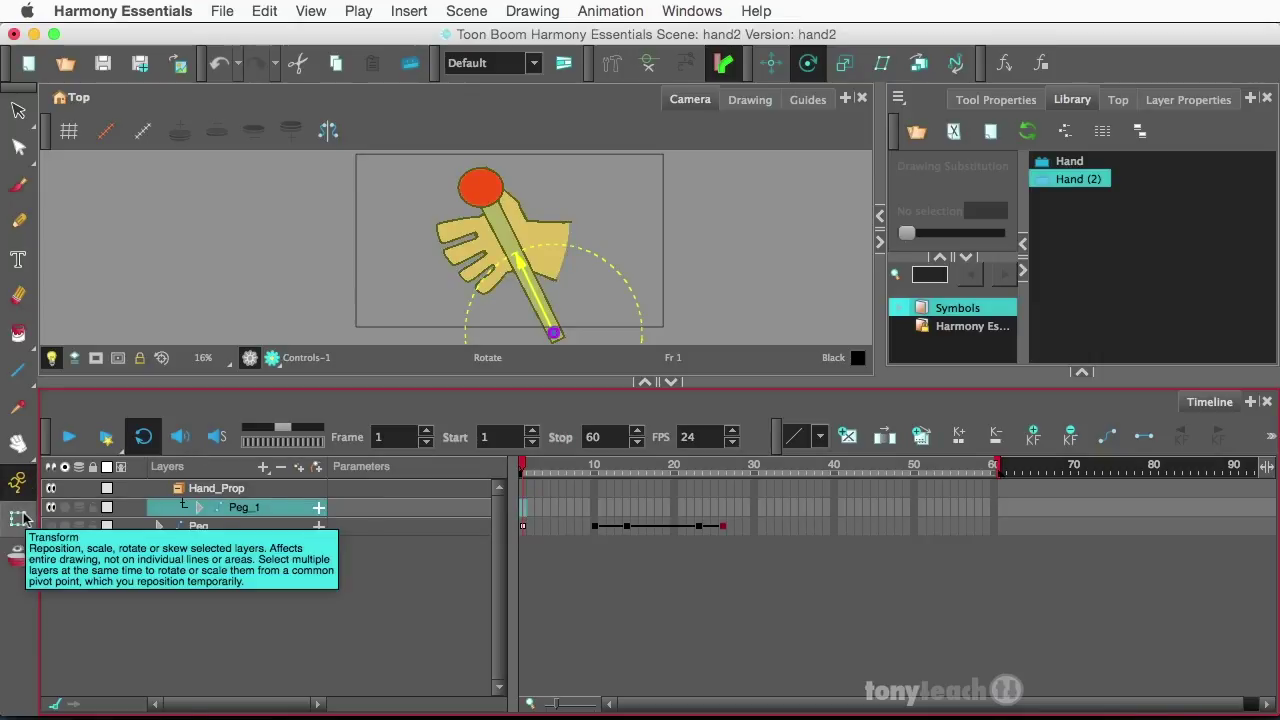
{"action": "left_click", "coordinate": [20, 518]}
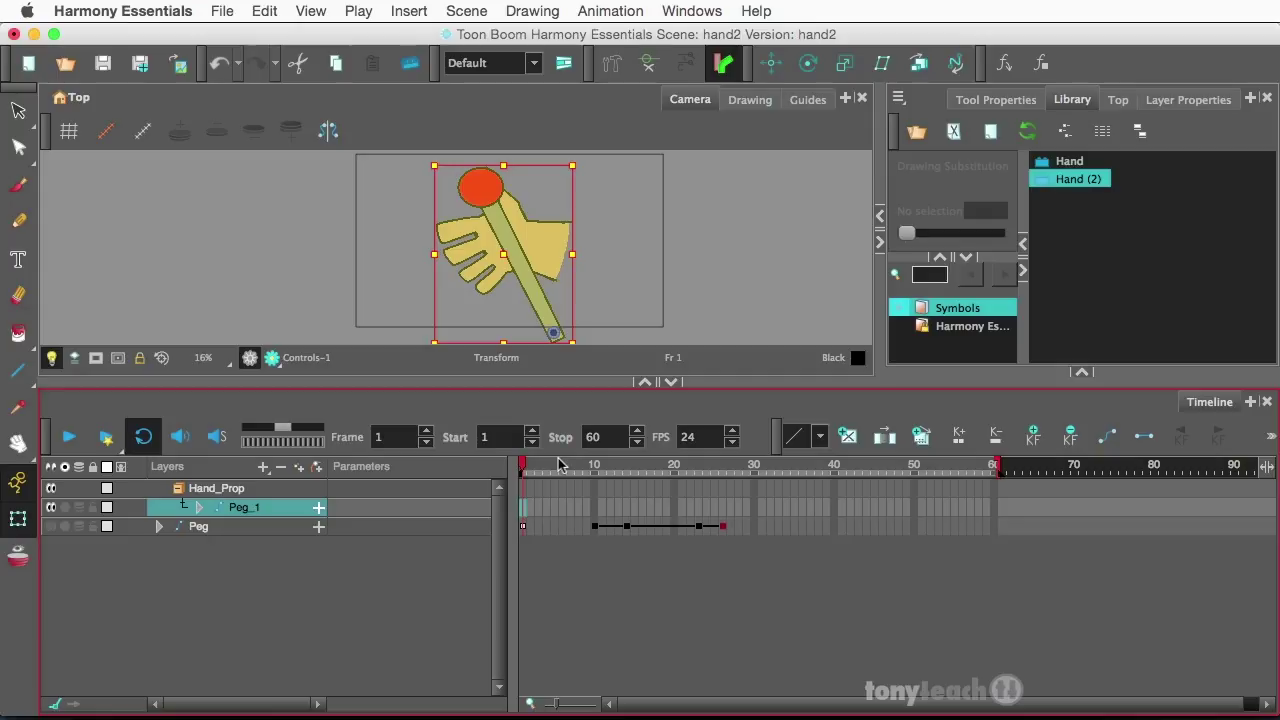
{"action": "key", "text": "F6"}
{"action": "left_click", "coordinate": [594, 511]}
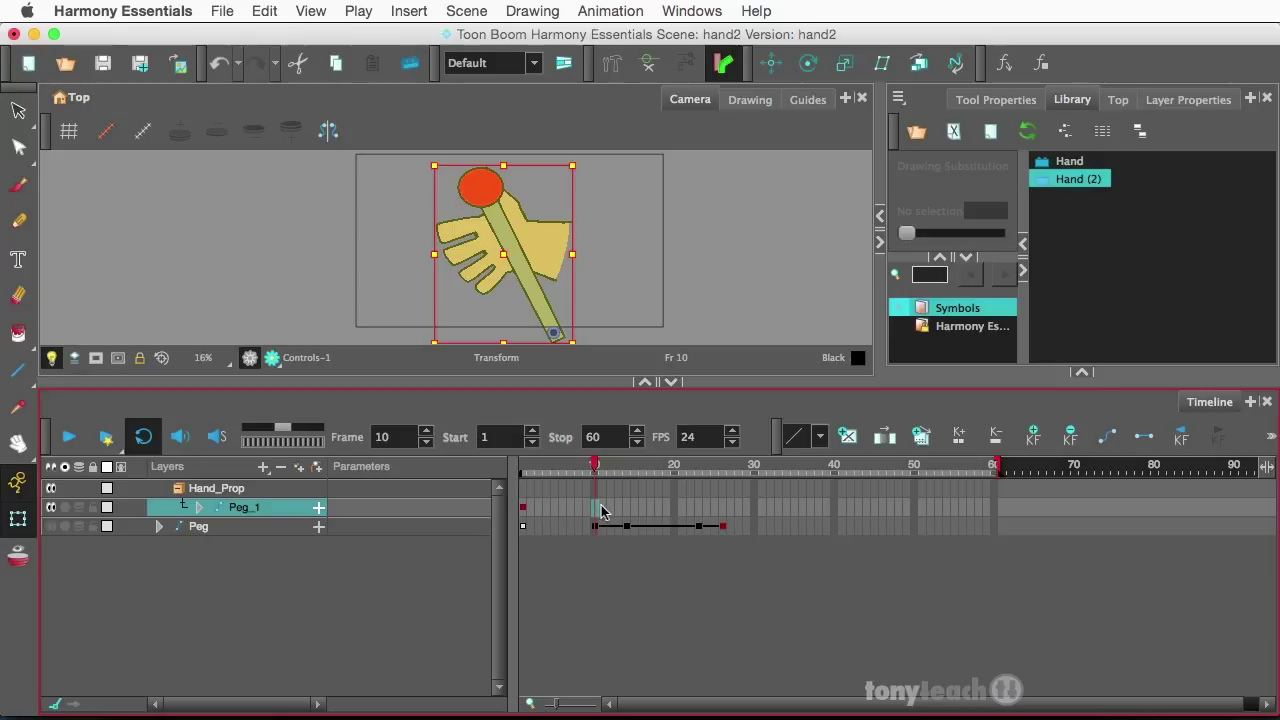
{"action": "key", "text": "F6"}
- Return to frame 1 and select the hand's own peg with the Transform tool in Peg Selection Mode
{"action": "left_click", "coordinate": [523, 508]}
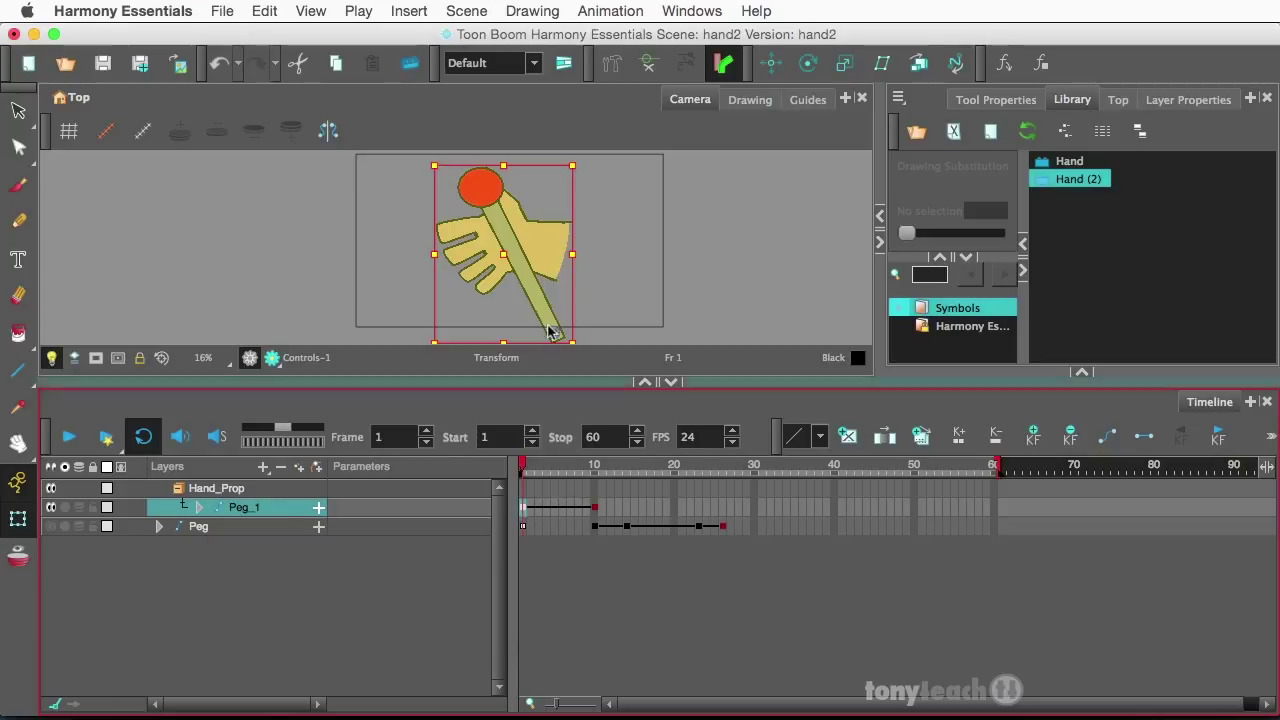
{"action": "left_click", "coordinate": [549, 238]}
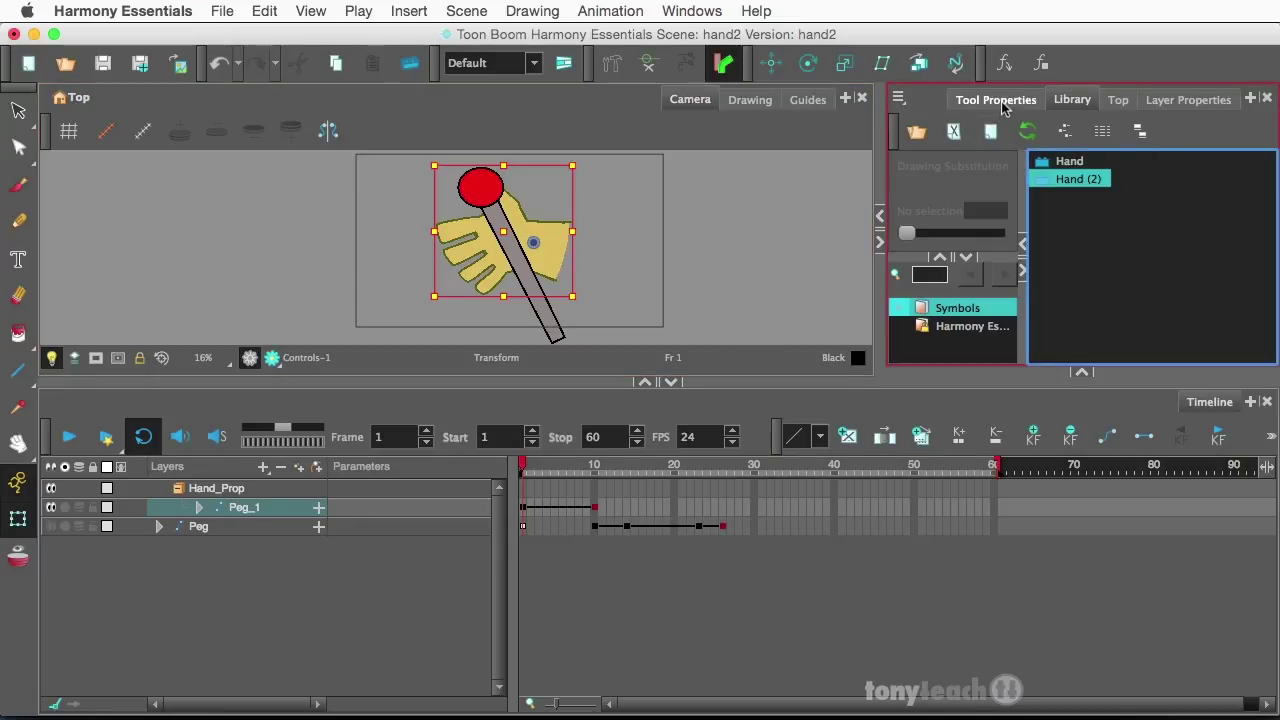
{"action": "left_click", "coordinate": [1002, 104]}
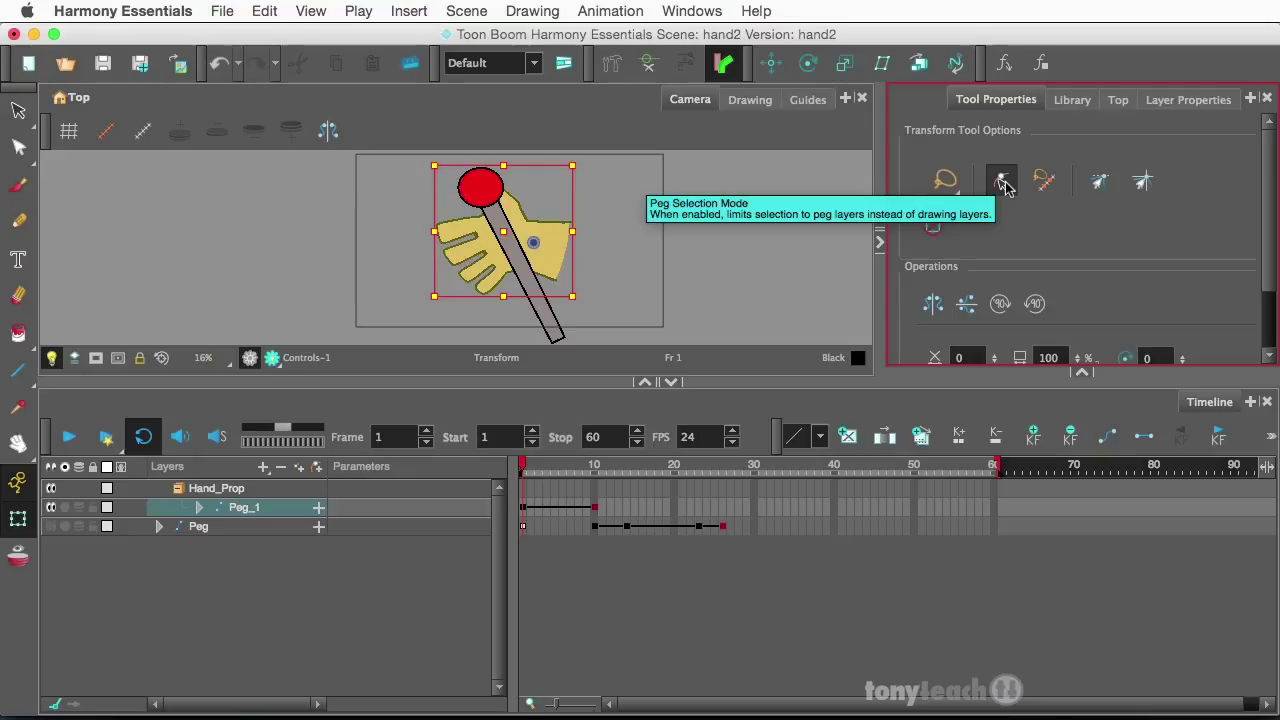
{"action": "left_click", "coordinate": [1001, 186]}
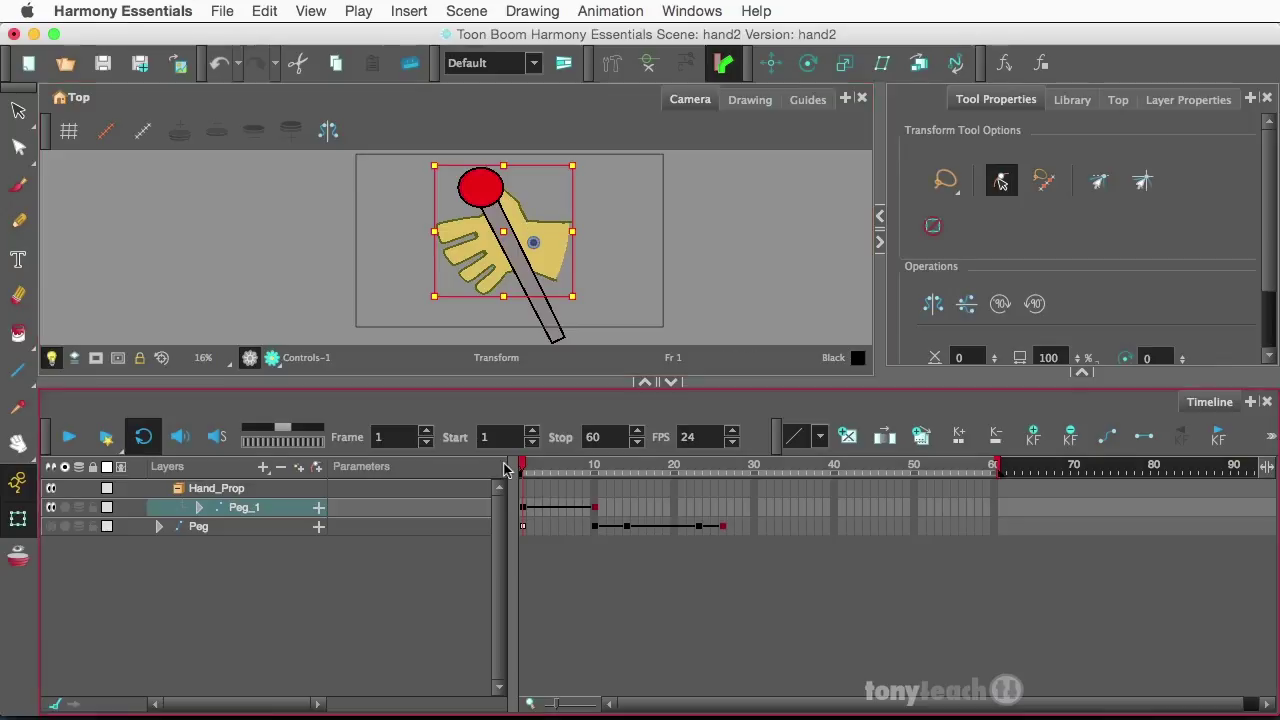
- At frame 1, move the open hand past the camera frame's right edge and rotate it so the fingers point downward
{"action": "left_click_drag", "start_coordinate": [549, 237], "coordinate": [736, 235]}
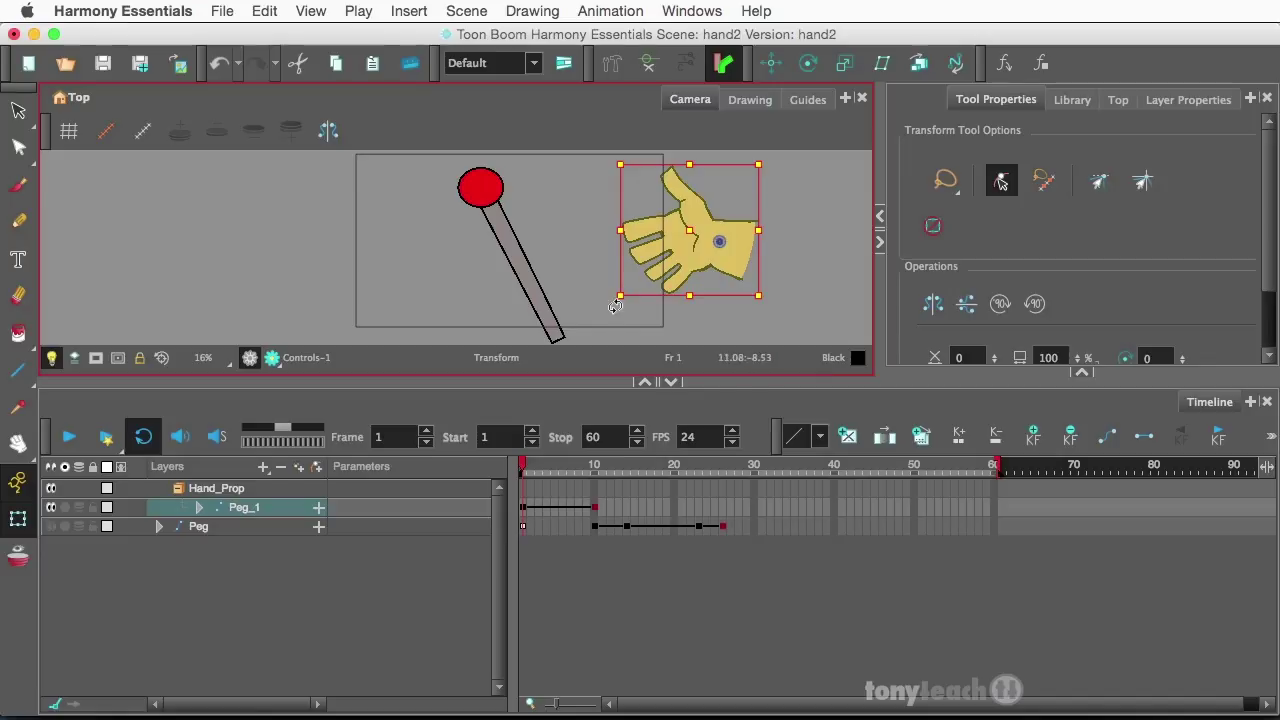
{"action": "mouse_move", "coordinate": [613, 311]}
{"action": "left_mouse_down"}
{"action": "mouse_move", "coordinate": [670, 336]}
{"action": "mouse_move", "coordinate": [727, 307]}
{"action": "left_mouse_up"}
{"action": "left_click_drag", "start_coordinate": [723, 257], "coordinate": [727, 289]}
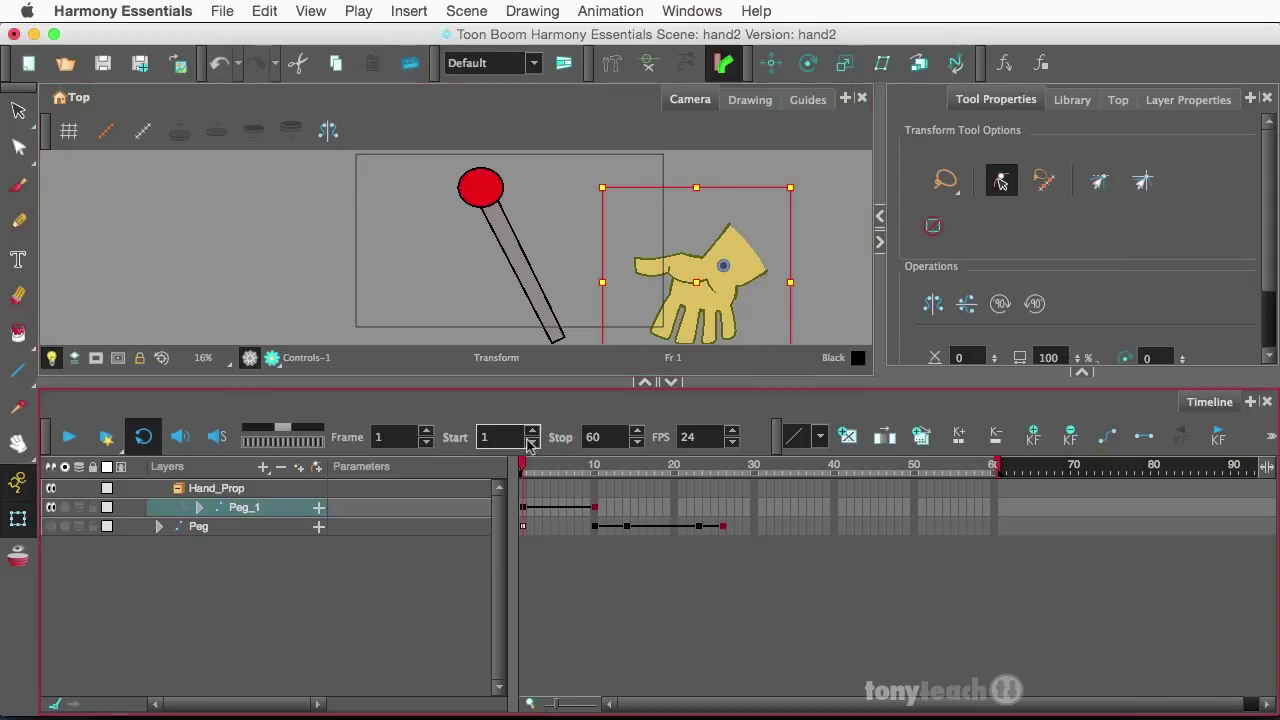
- At frame 10, switch the Hand drawing under Hand-P to the closed fist, frame 1 of the Hand (2) symbol, and collapse the Peg_1 hierarchy
{"action": "left_click_drag", "start_coordinate": [523, 465], "coordinate": [594, 478]}
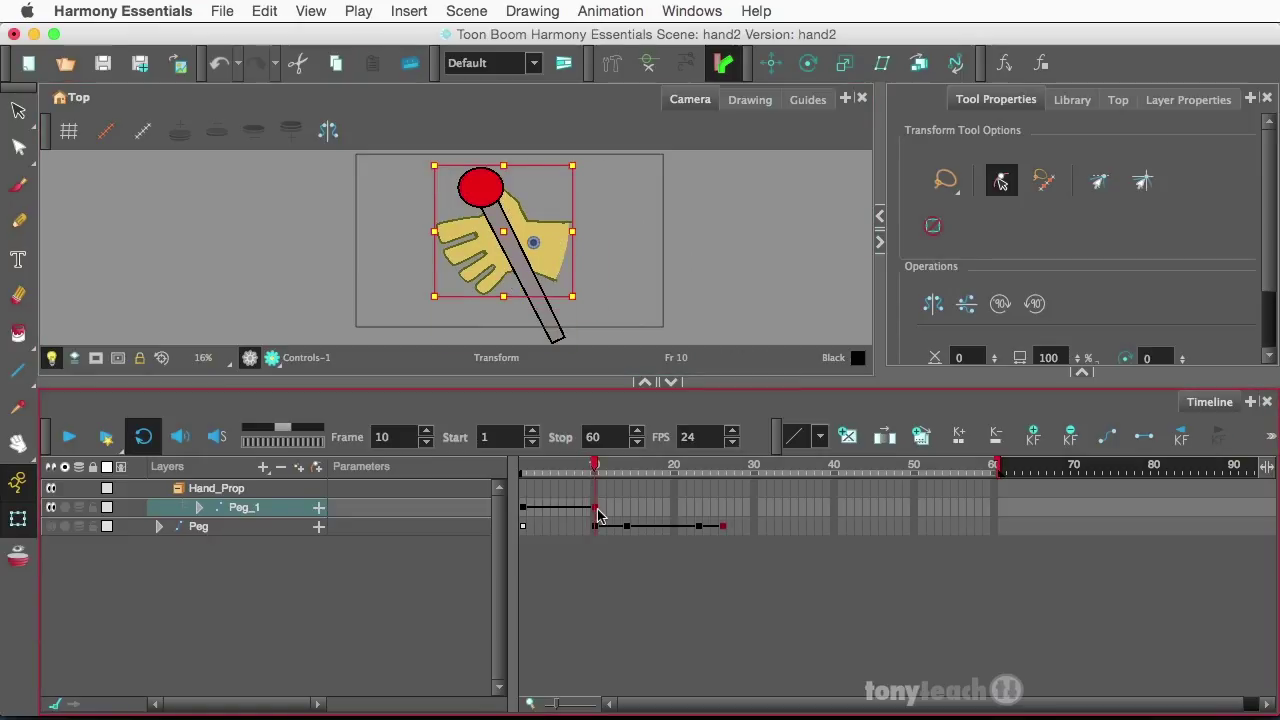
{"action": "left_click", "coordinate": [551, 249]}
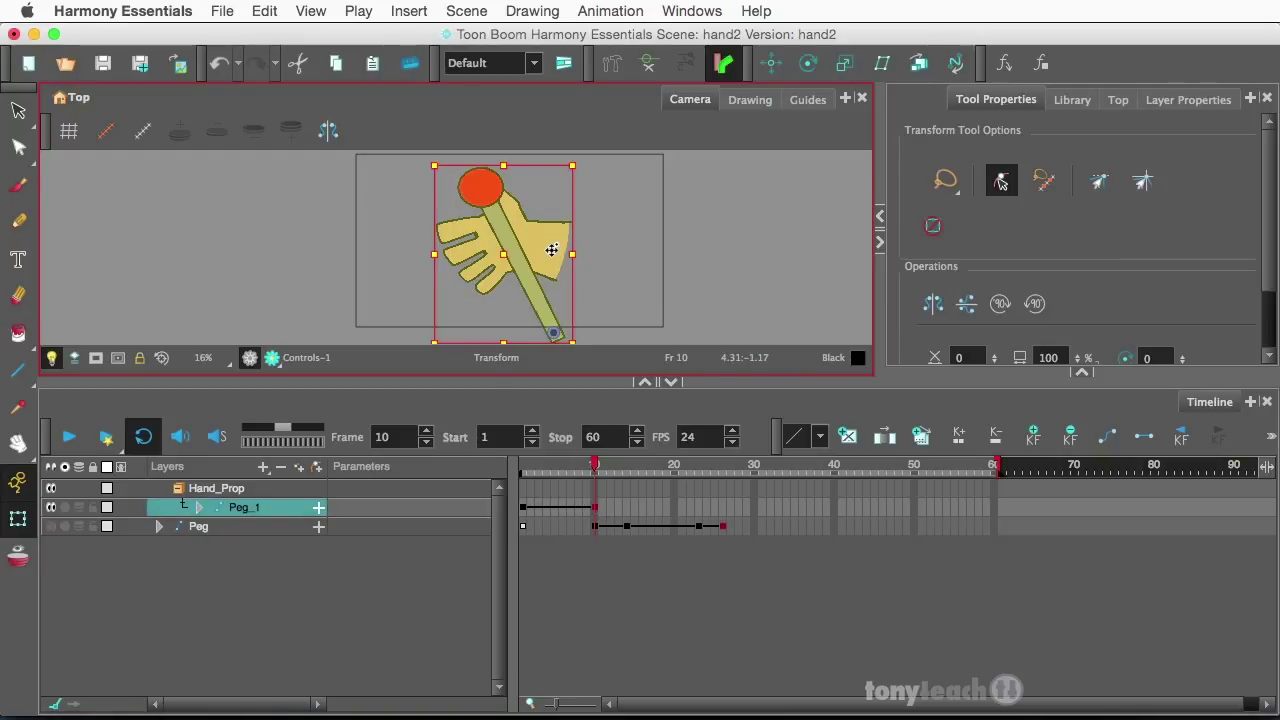
{"action": "left_click", "coordinate": [199, 508]}
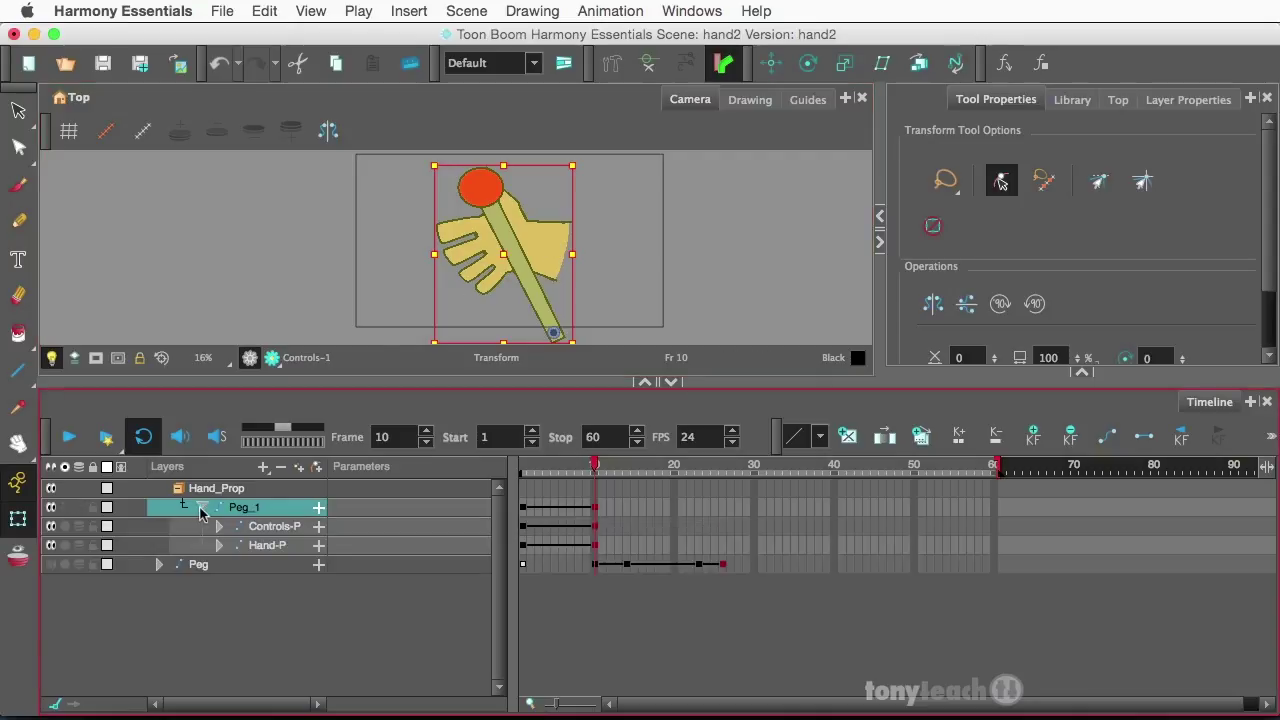
{"action": "left_click", "coordinate": [220, 545]}
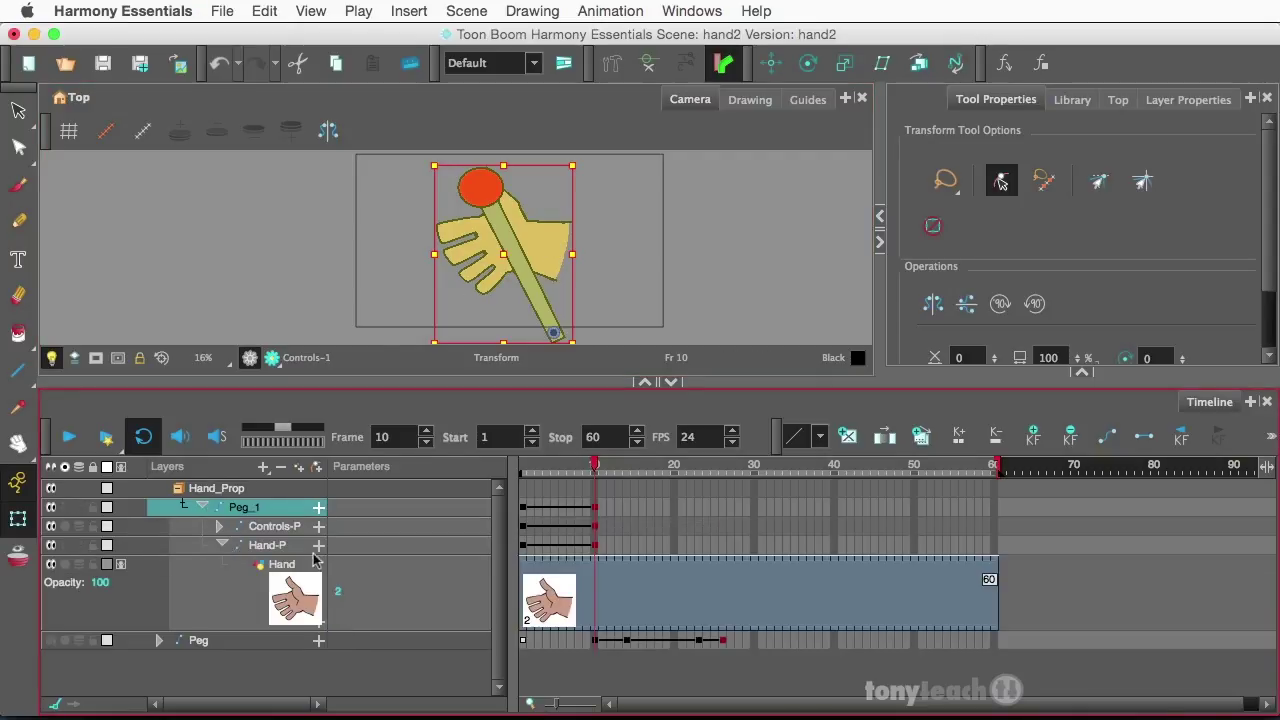
{"action": "left_click", "coordinate": [592, 588]}
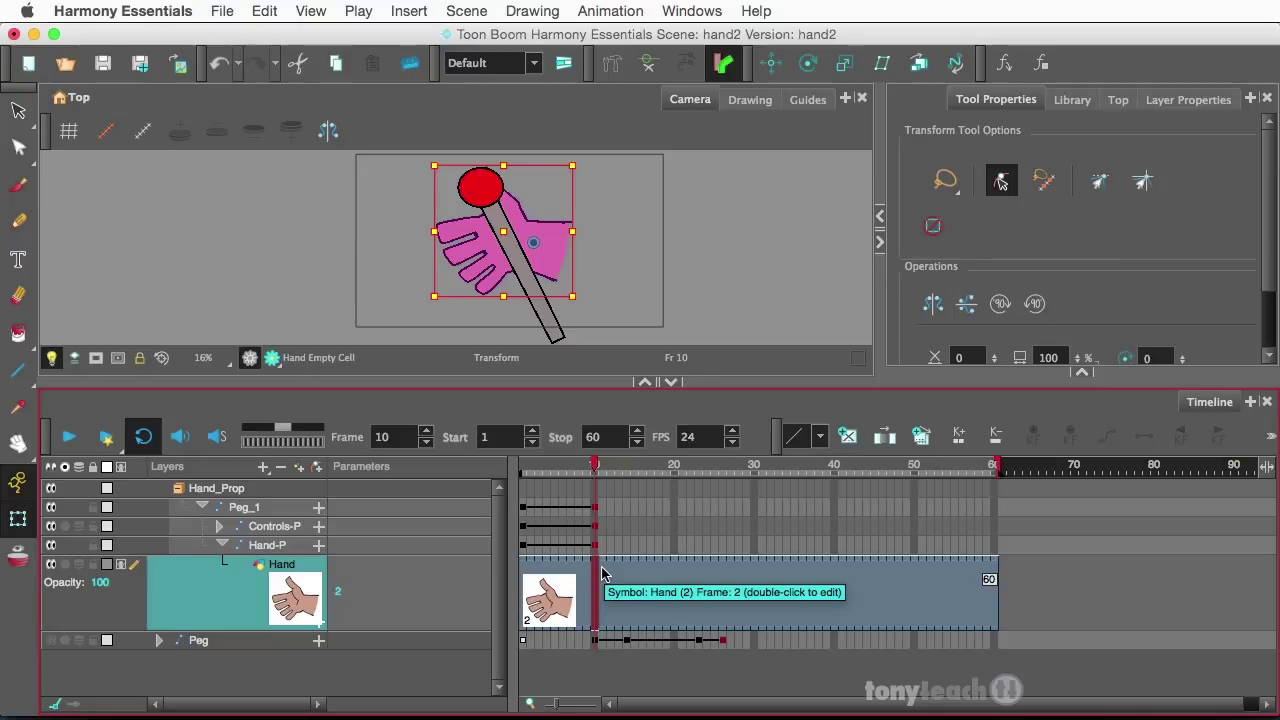
{"action": "key", "text": "bracketleft"}
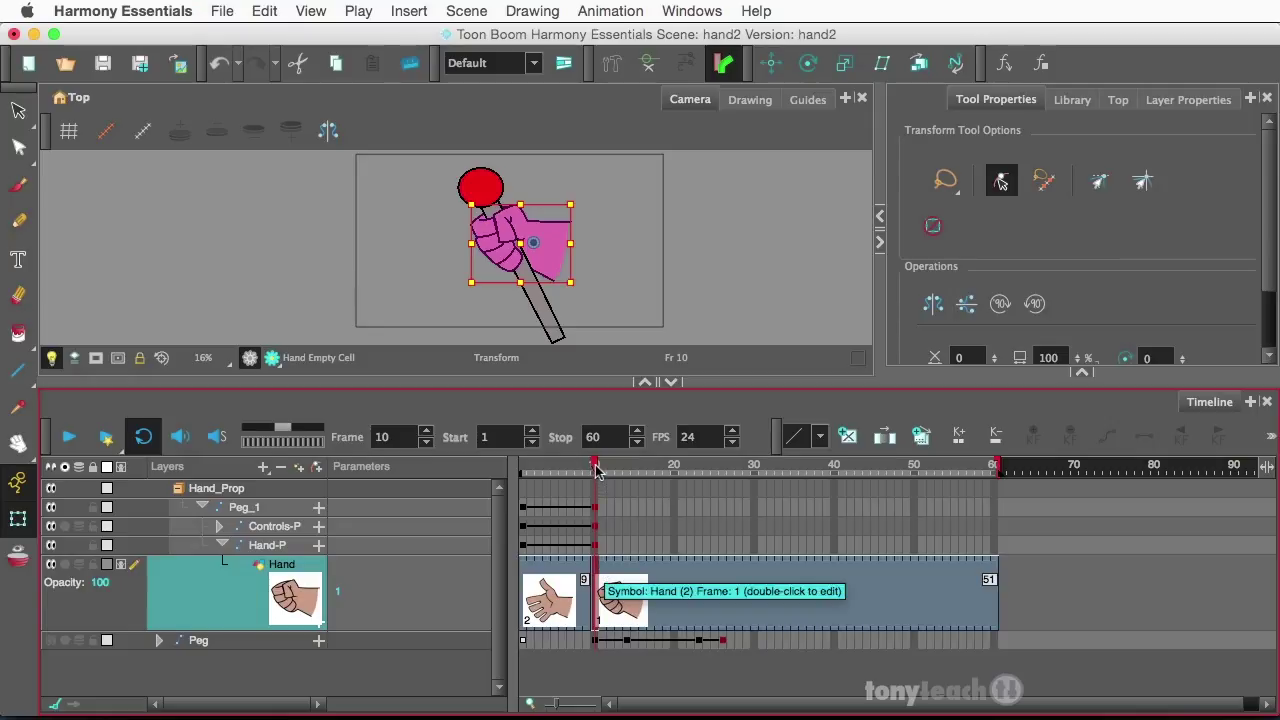
{"action": "left_click_drag", "start_coordinate": [593, 471], "coordinate": [590, 477]}
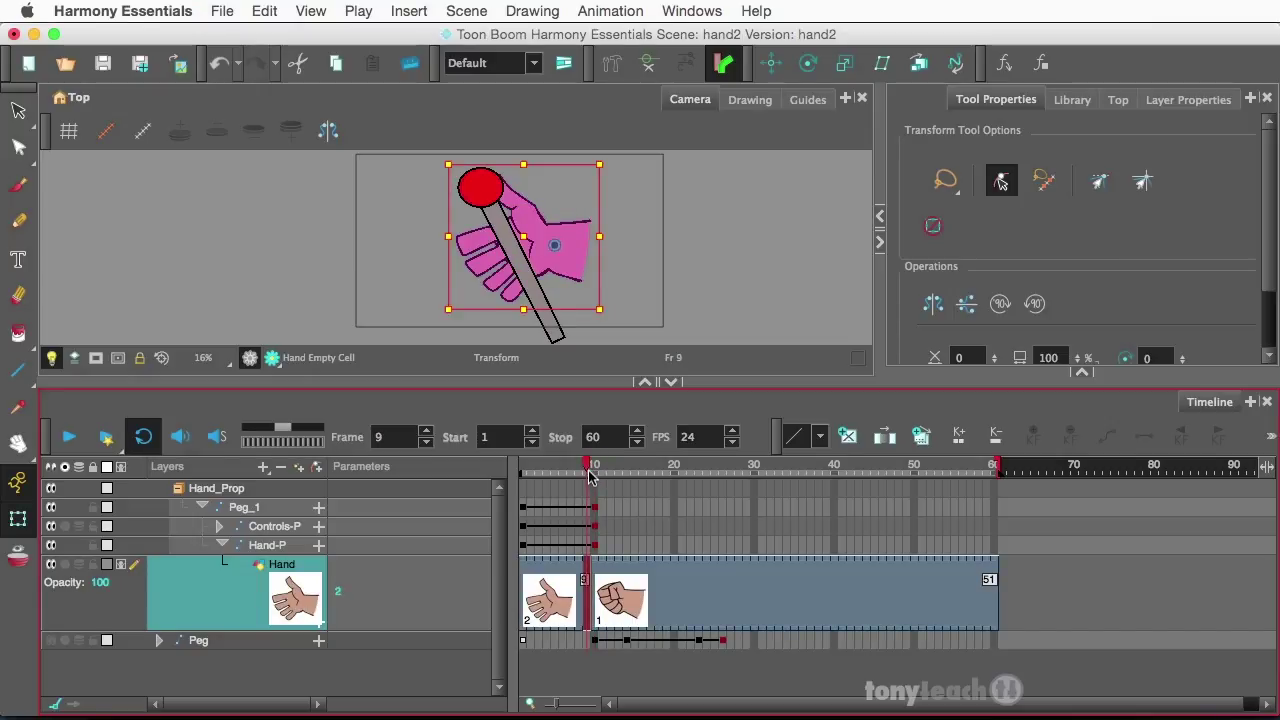
{"action": "left_click_drag", "start_coordinate": [590, 477], "coordinate": [595, 477]}
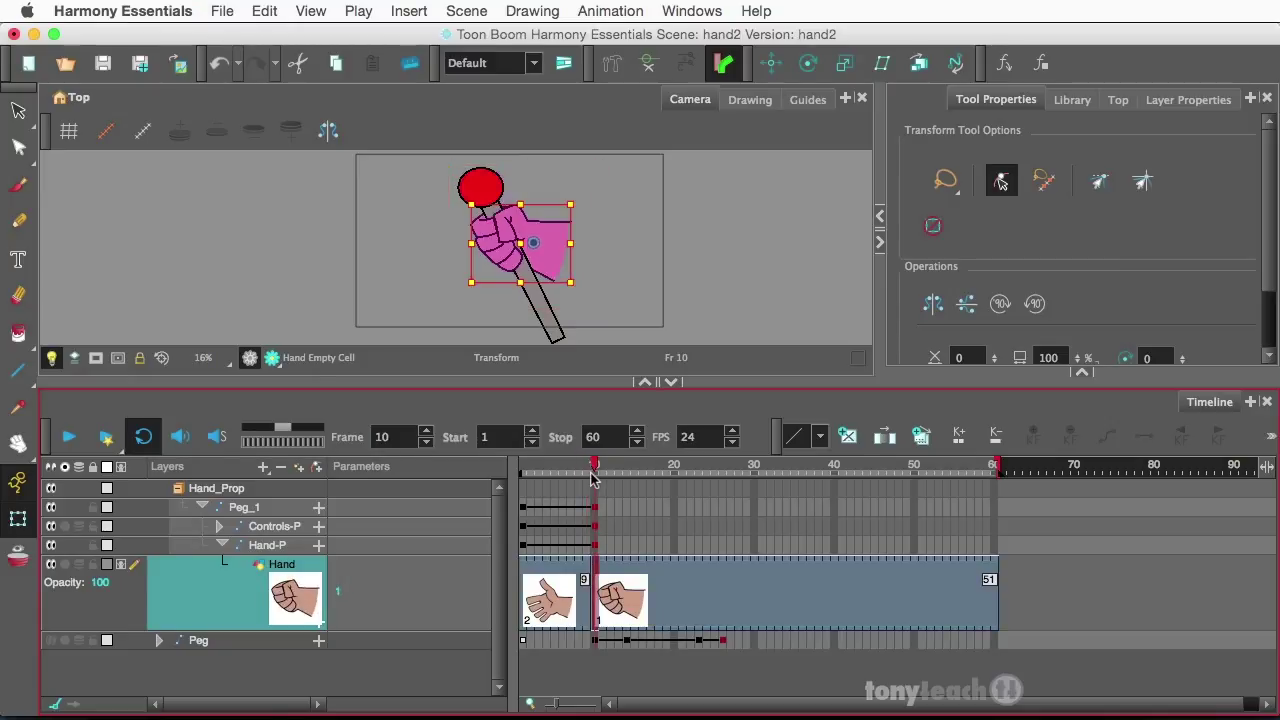
{"action": "left_click", "coordinate": [226, 546]}
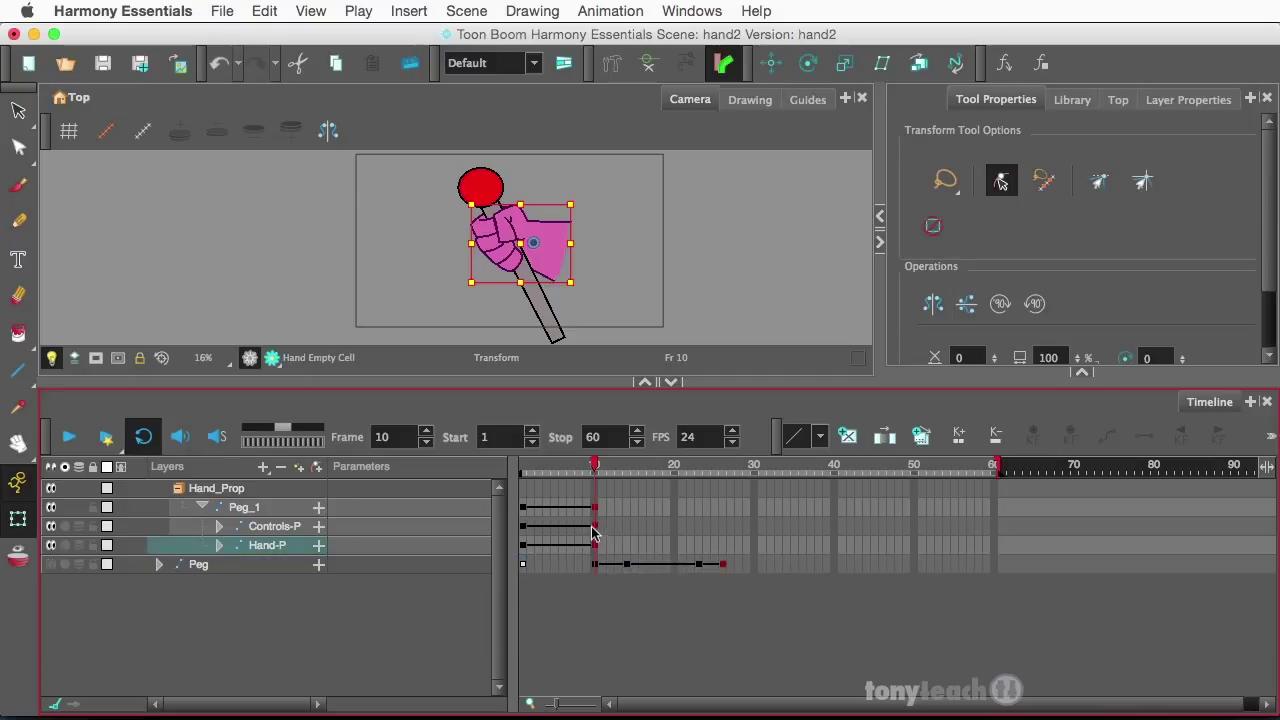
{"action": "left_click", "coordinate": [205, 507]}
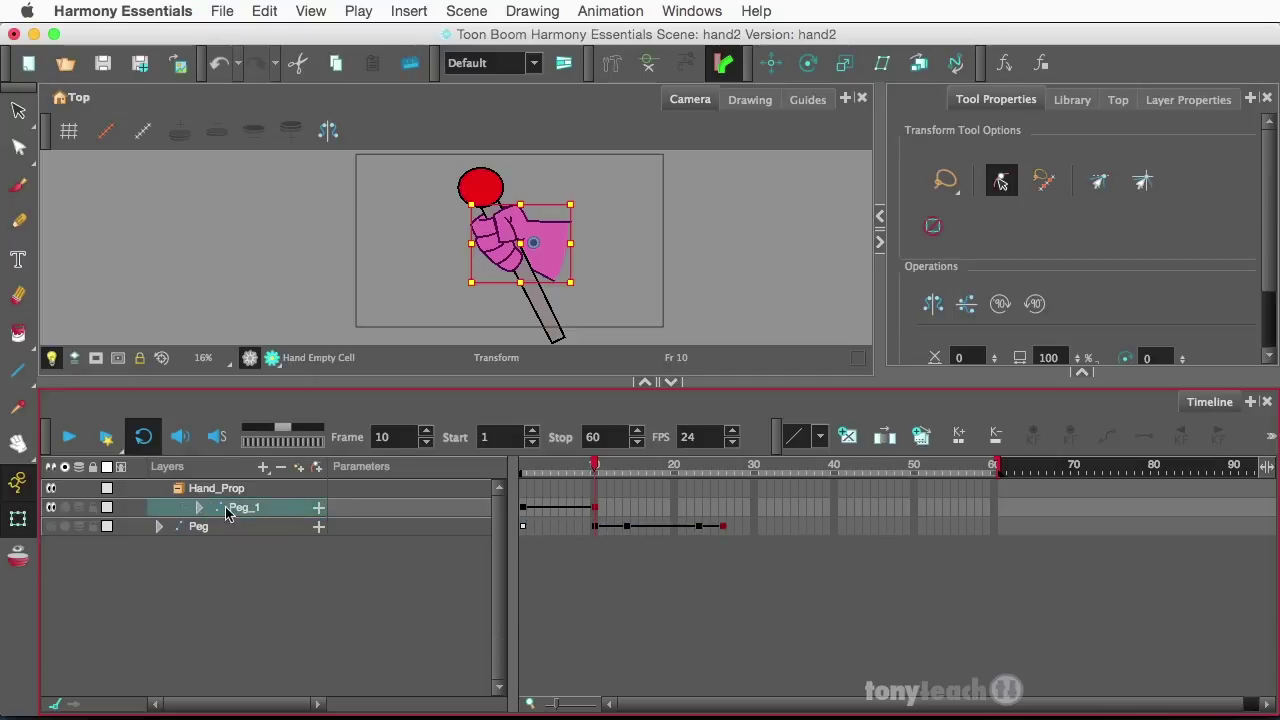
- At frame 11, rotate Peg_1 slightly counterclockwise so the gripped lever leans further left, and turn on Onion Skin
{"action": "left_click", "coordinate": [600, 509]}
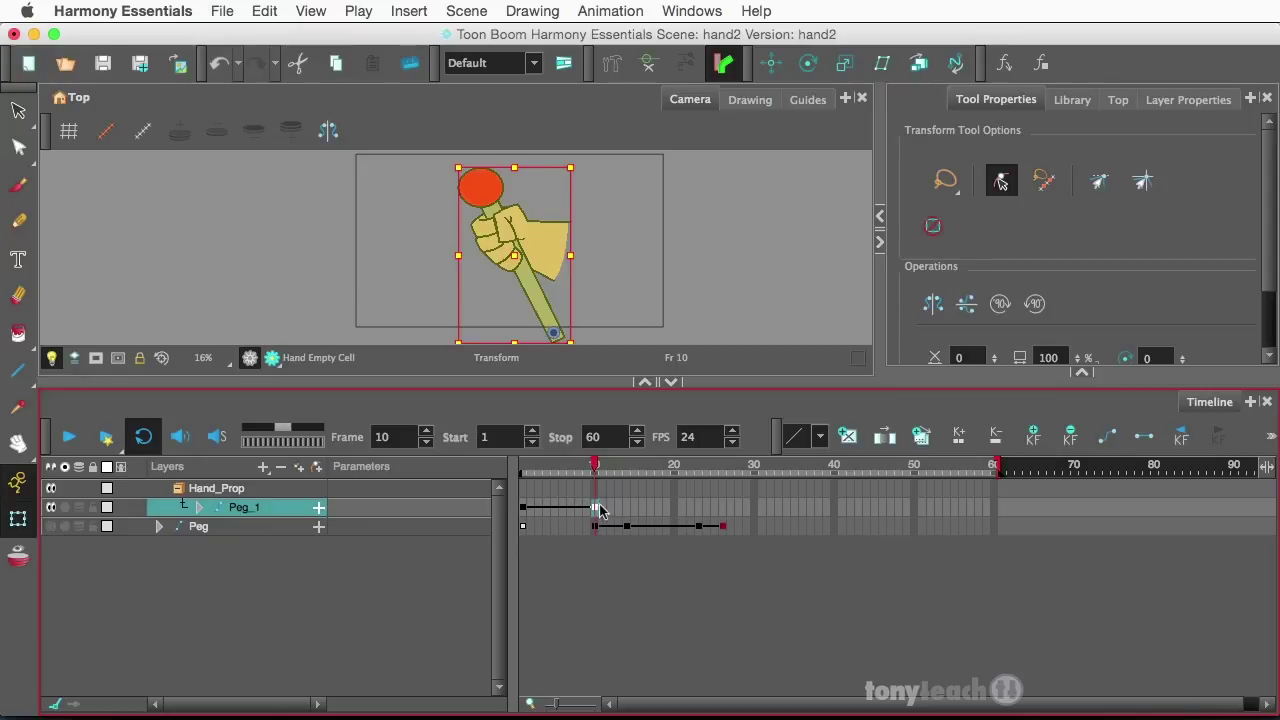
{"action": "left_click", "coordinate": [603, 511]}
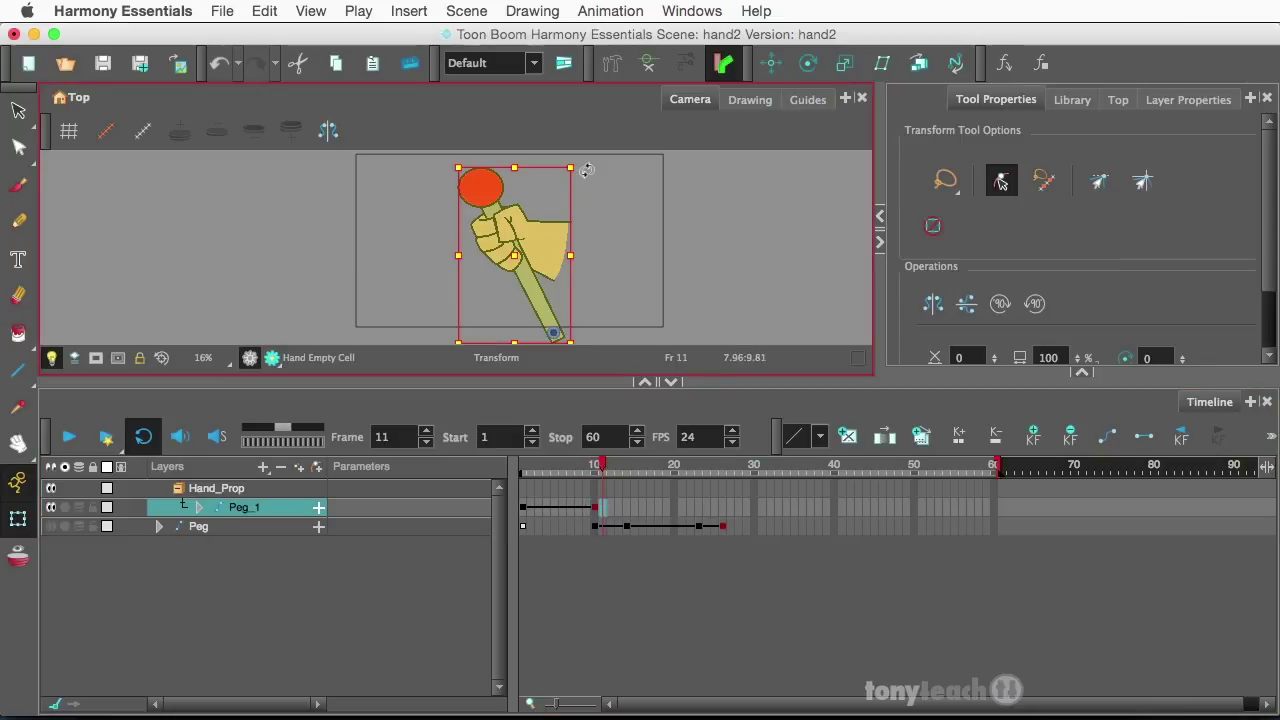
{"action": "left_click_drag", "start_coordinate": [584, 170], "coordinate": [539, 178]}
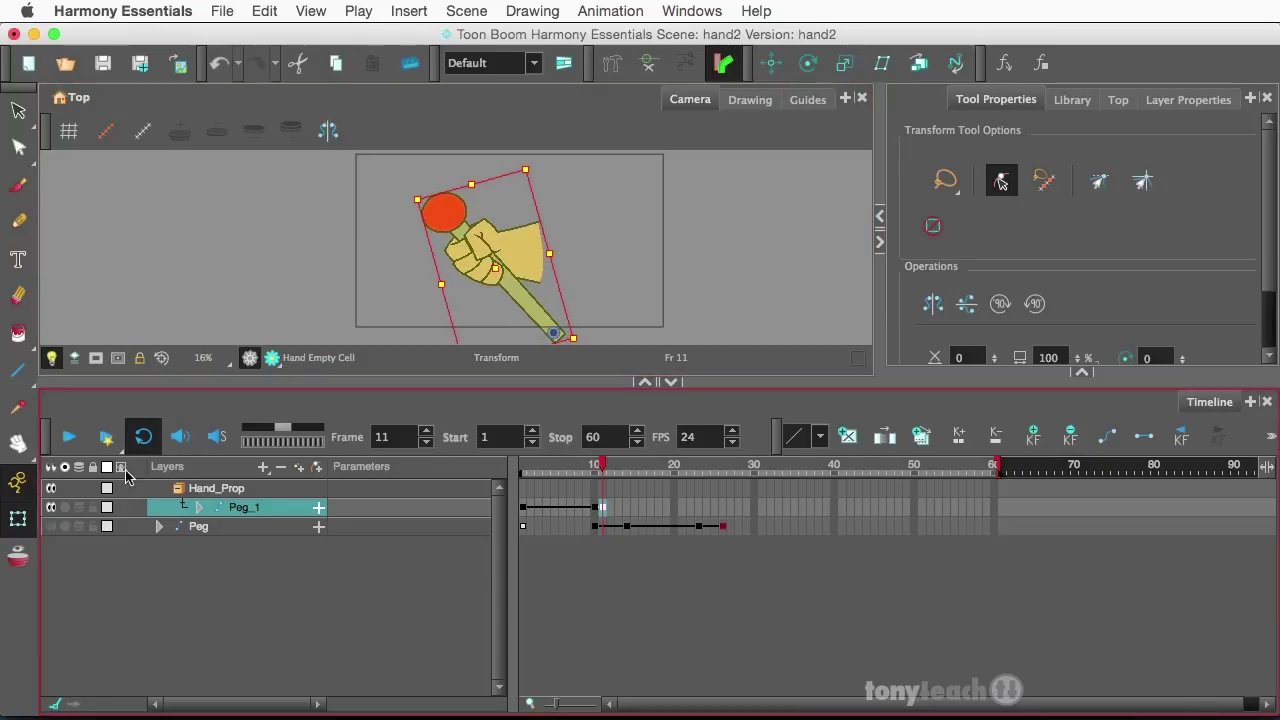
{"action": "left_click", "coordinate": [16, 551]}
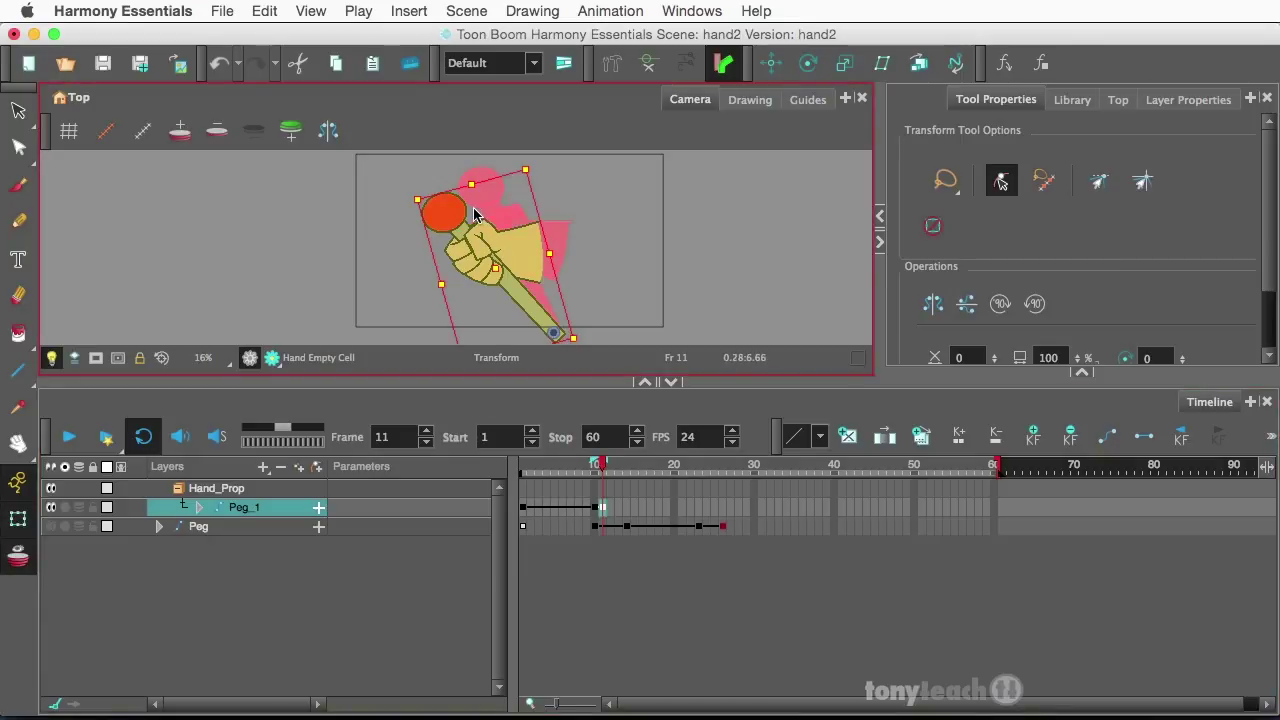
- Swing Peg_1 clockwise at frame 12 until the knob passes the camera frame's right edge, and rotate it back slightly at frame 13
{"action": "left_click", "coordinate": [609, 513]}
{"action": "left_click", "coordinate": [611, 507]}
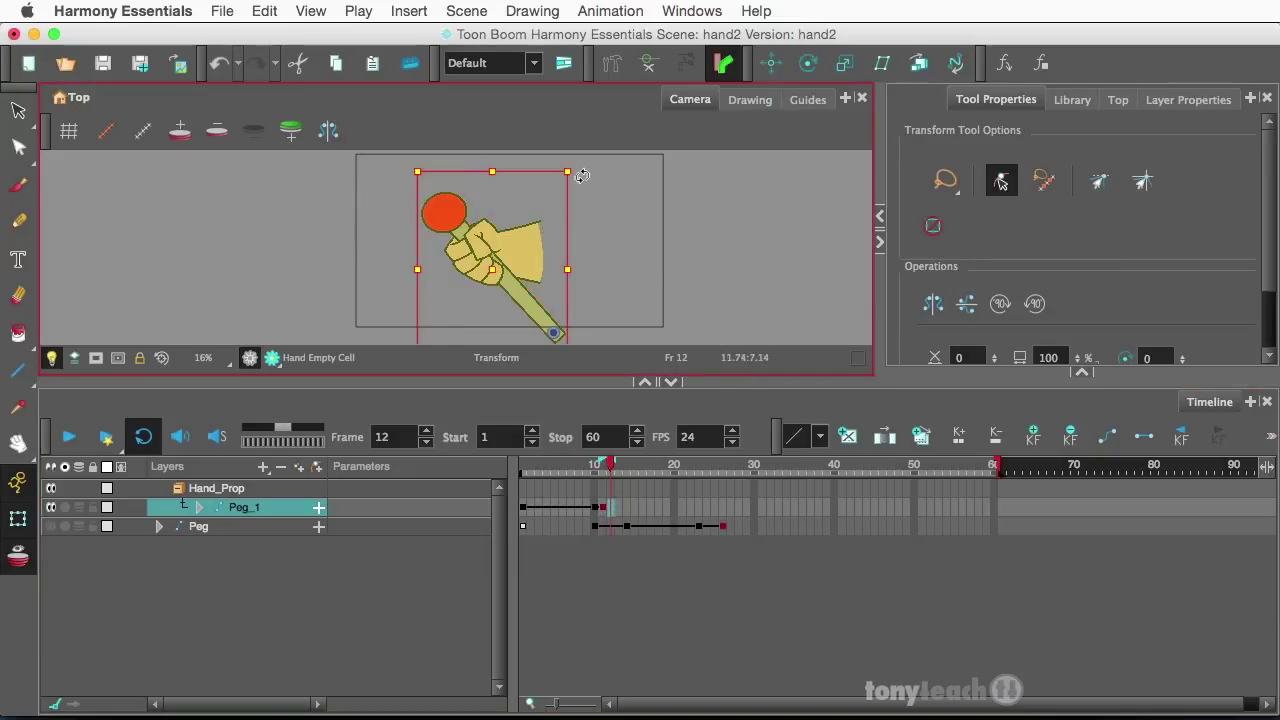
{"action": "left_click_drag", "start_coordinate": [582, 176], "coordinate": [780, 414]}
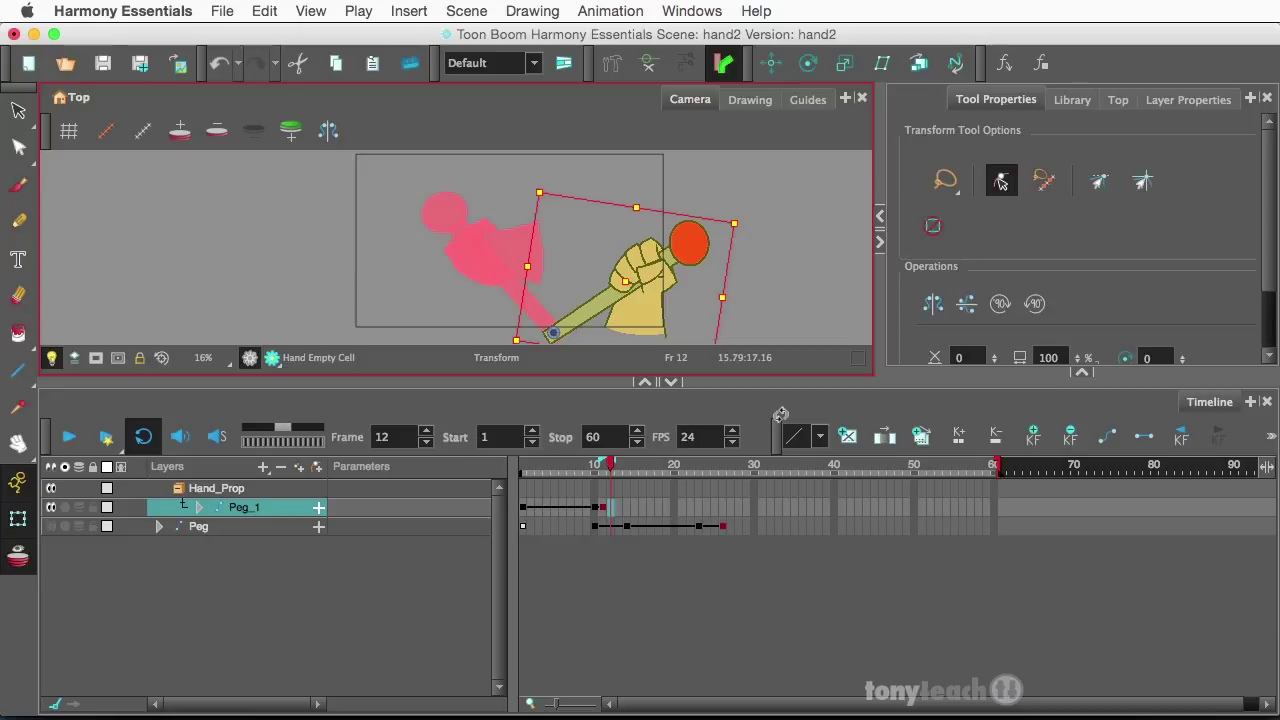
{"action": "left_click", "coordinate": [618, 512]}
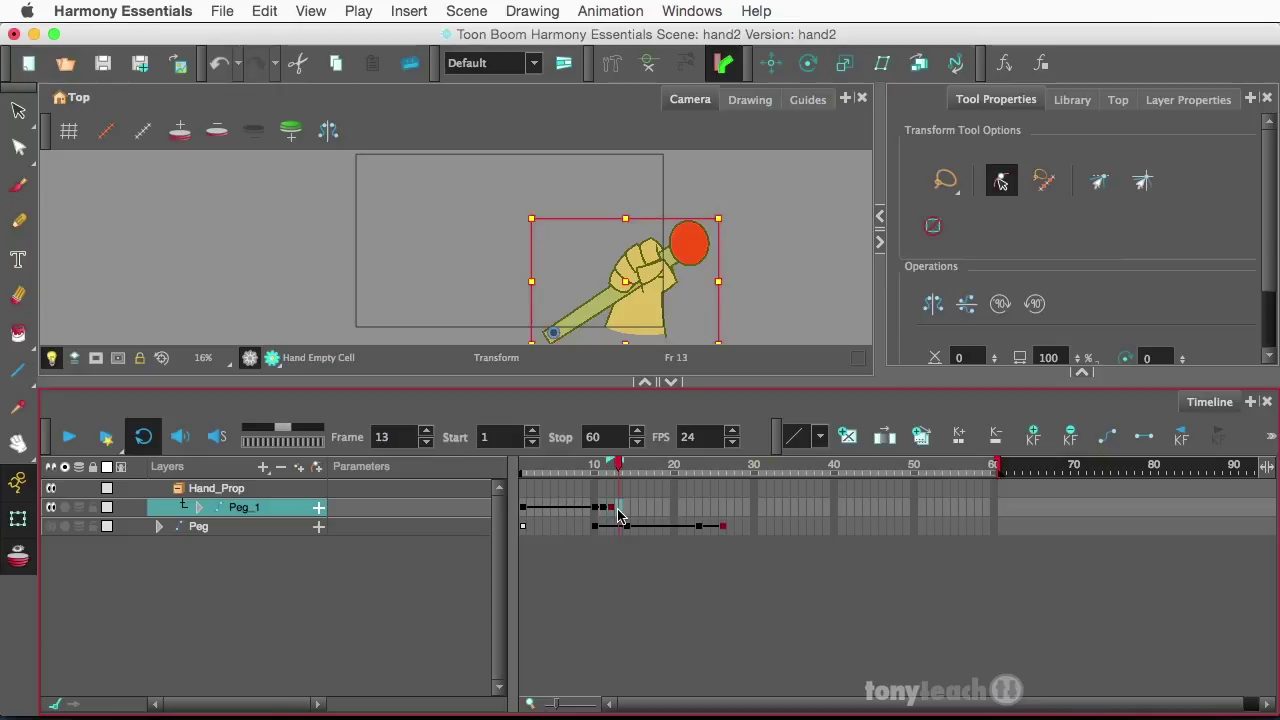
{"action": "left_click_drag", "start_coordinate": [728, 213], "coordinate": [682, 180]}
- Step through the Peg_1 keyframes from frame 10 to 13 to review the lever poses
{"action": "left_click", "coordinate": [612, 507]}
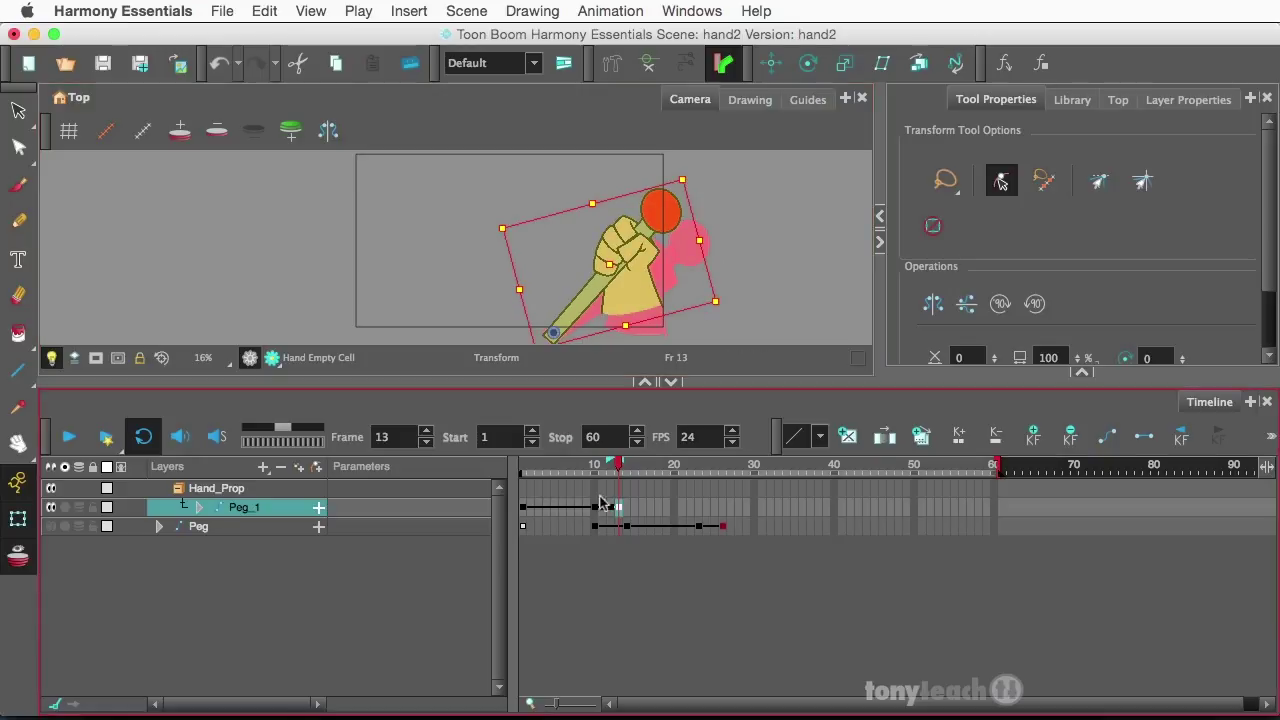
{"action": "left_click", "coordinate": [597, 509]}
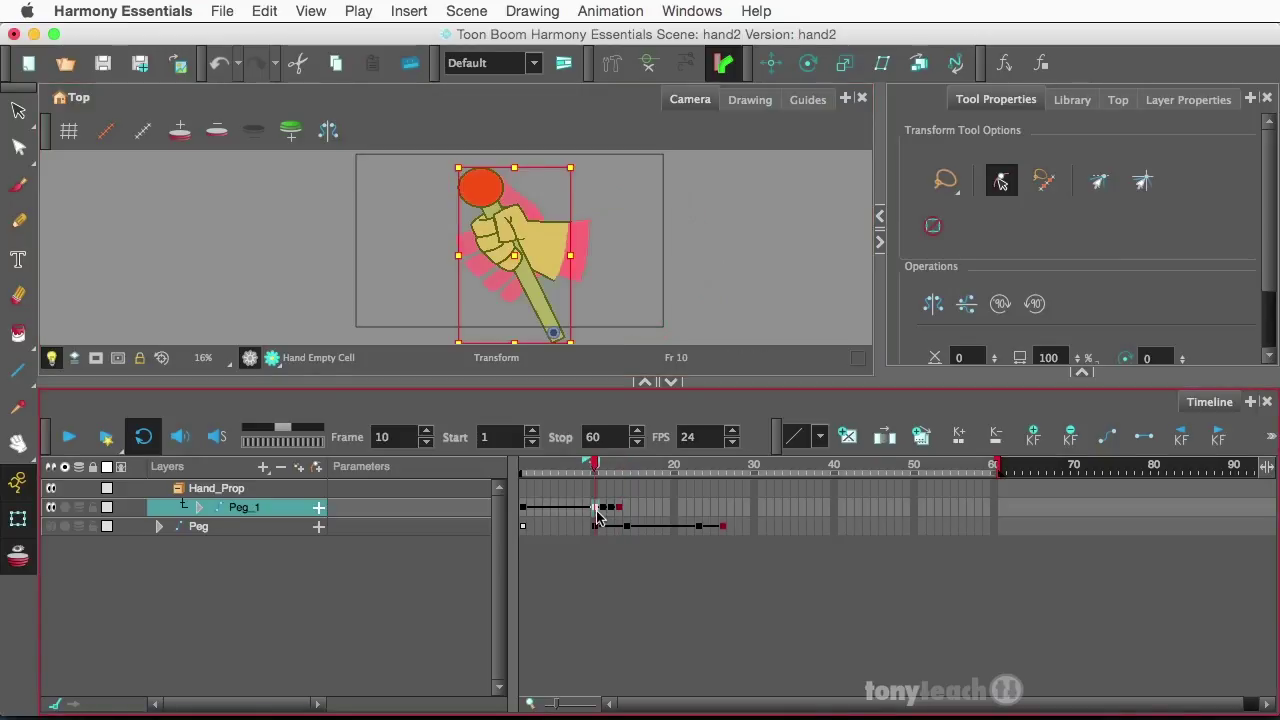
{"action": "left_click", "coordinate": [596, 512]}
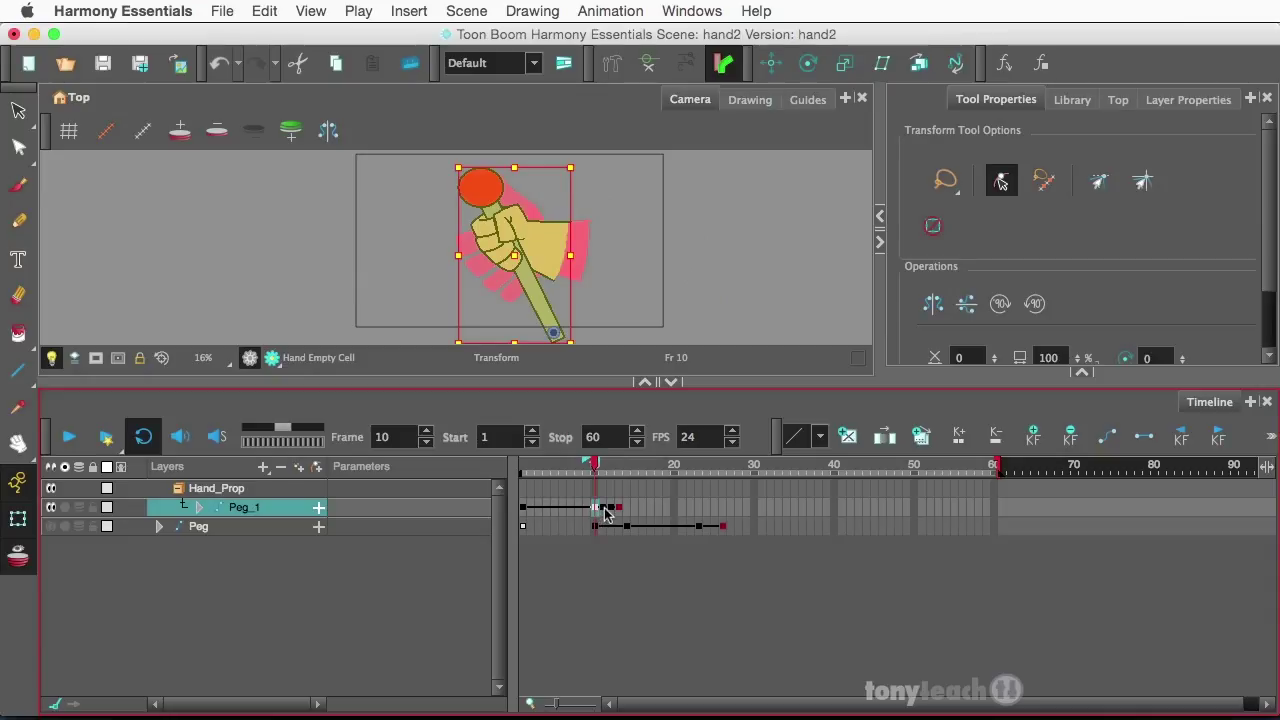
{"action": "left_click", "coordinate": [604, 512]}
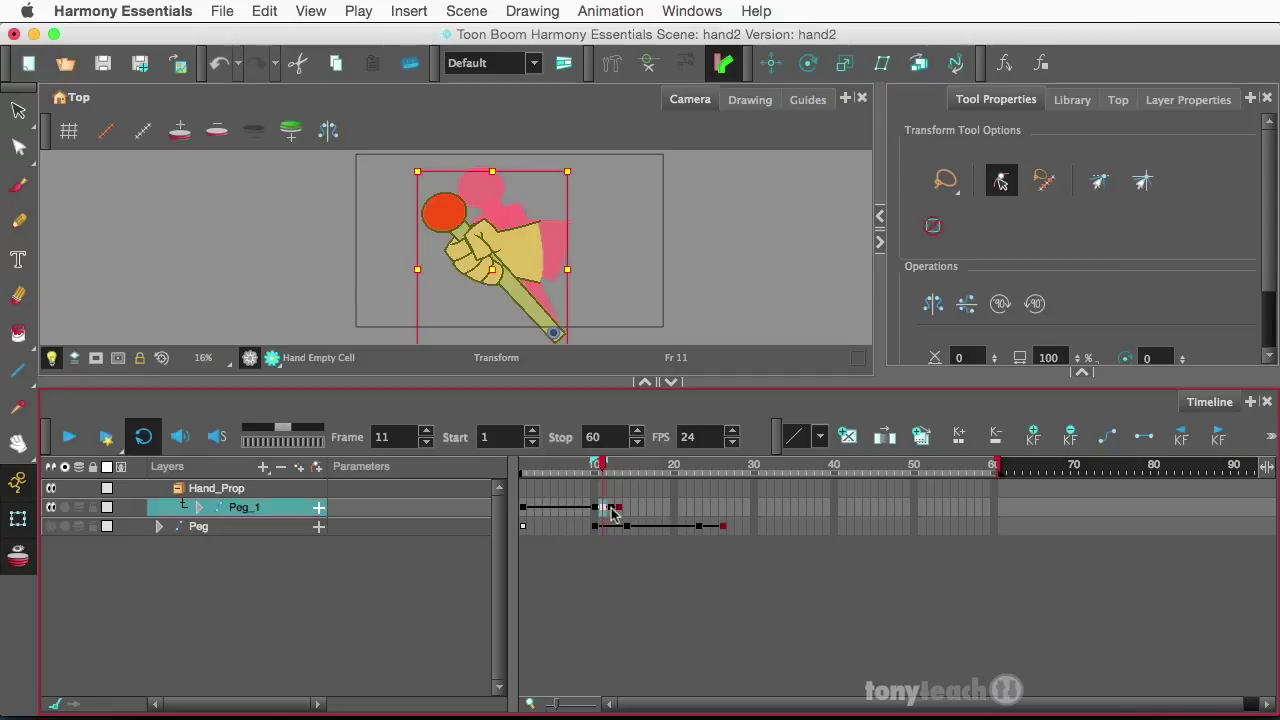
{"action": "left_click", "coordinate": [612, 510]}
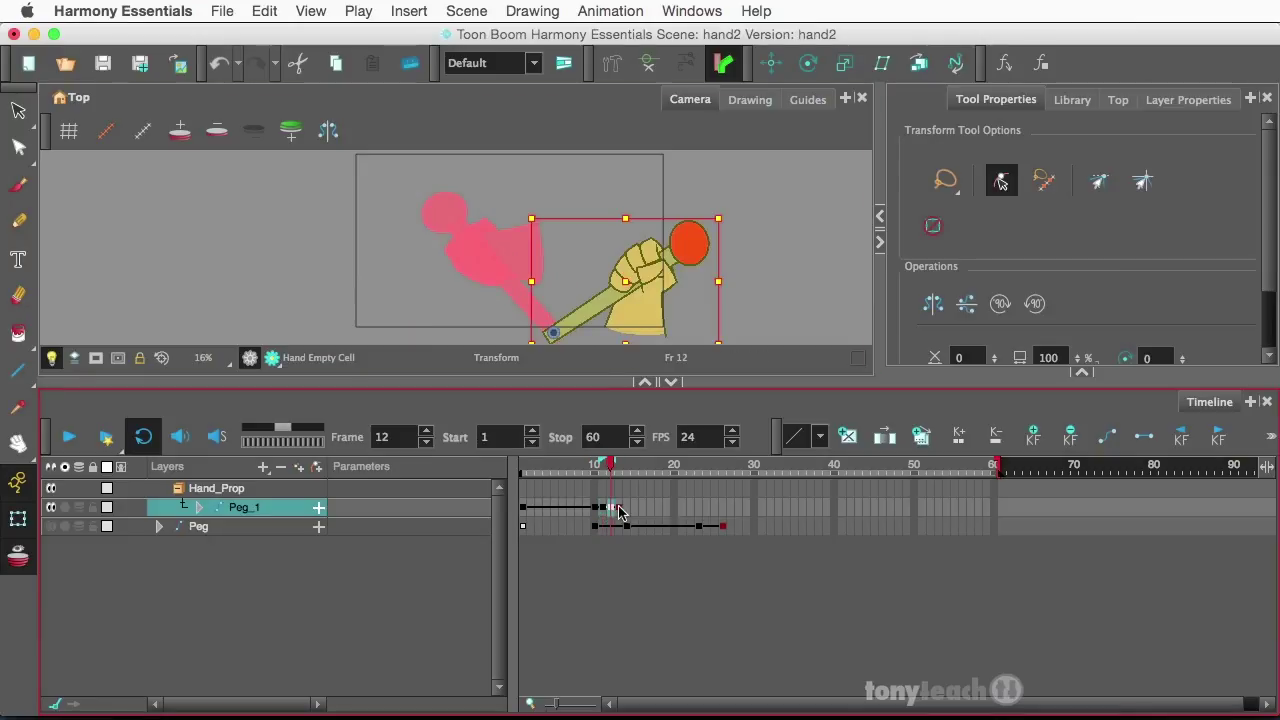
{"action": "left_click", "coordinate": [620, 510]}
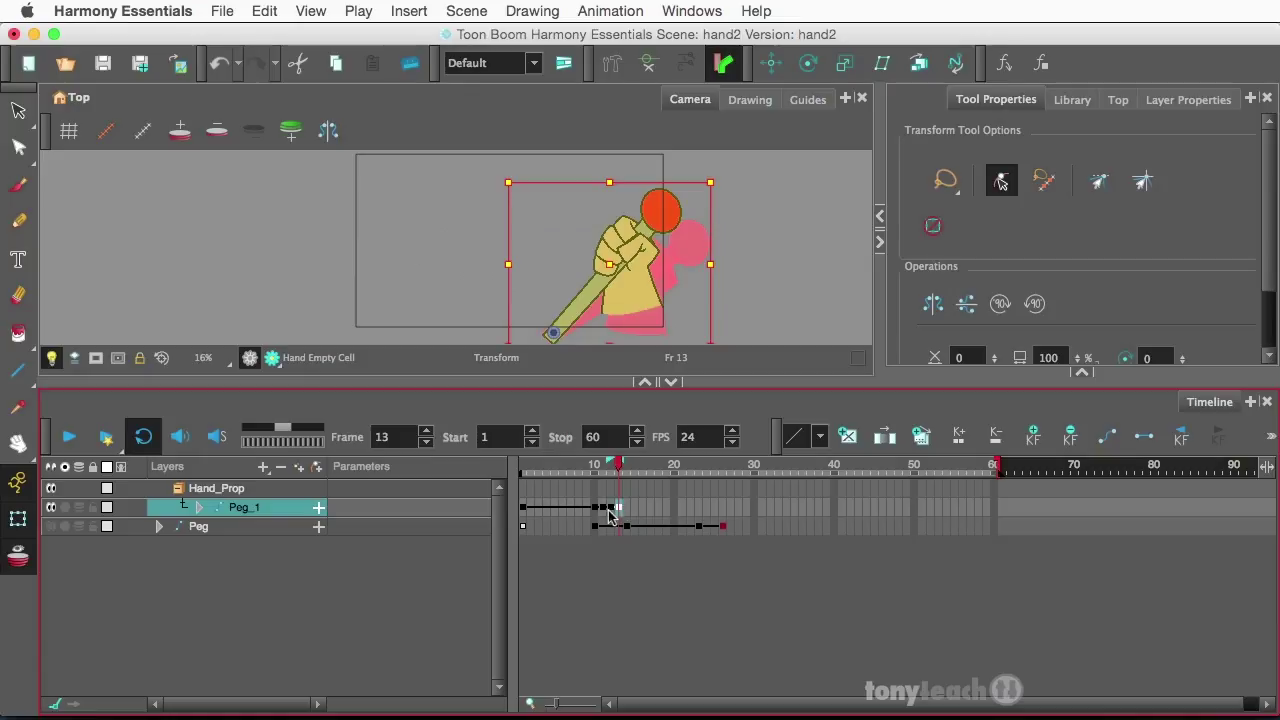
- Retime the three lever-swing keyframes on Peg_1 from frames 11, 12 and 13 to frames 14, 23 and 26
{"action": "left_click", "coordinate": [604, 509]}
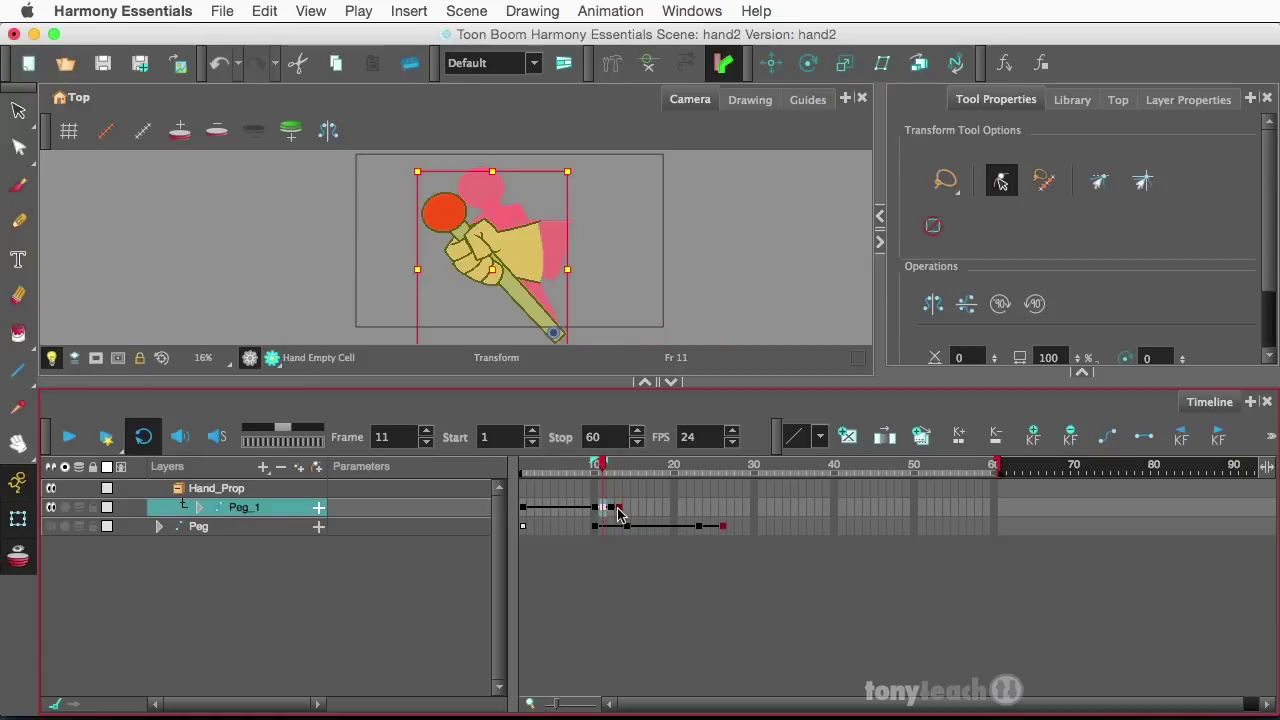
{"action": "key", "text": "shift"}
{"action": "left_click_drag", "start_coordinate": [606, 513], "coordinate": [643, 514]}
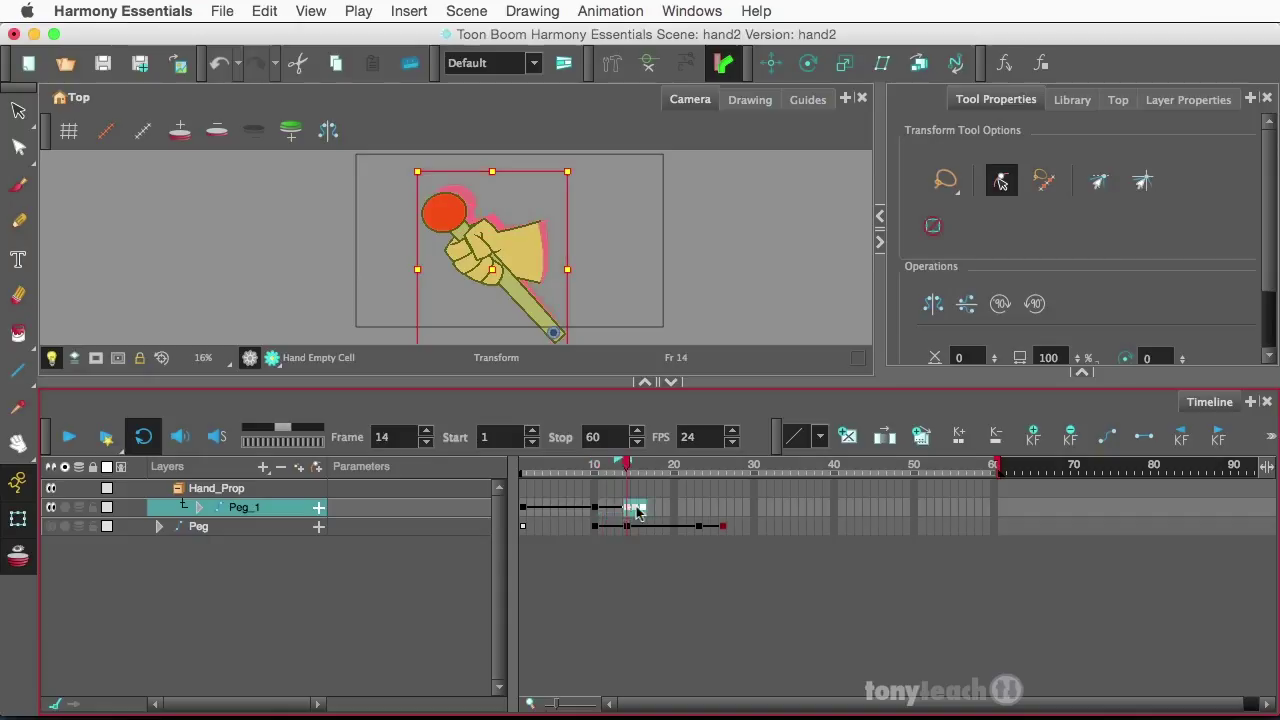
{"action": "left_click", "coordinate": [597, 510]}
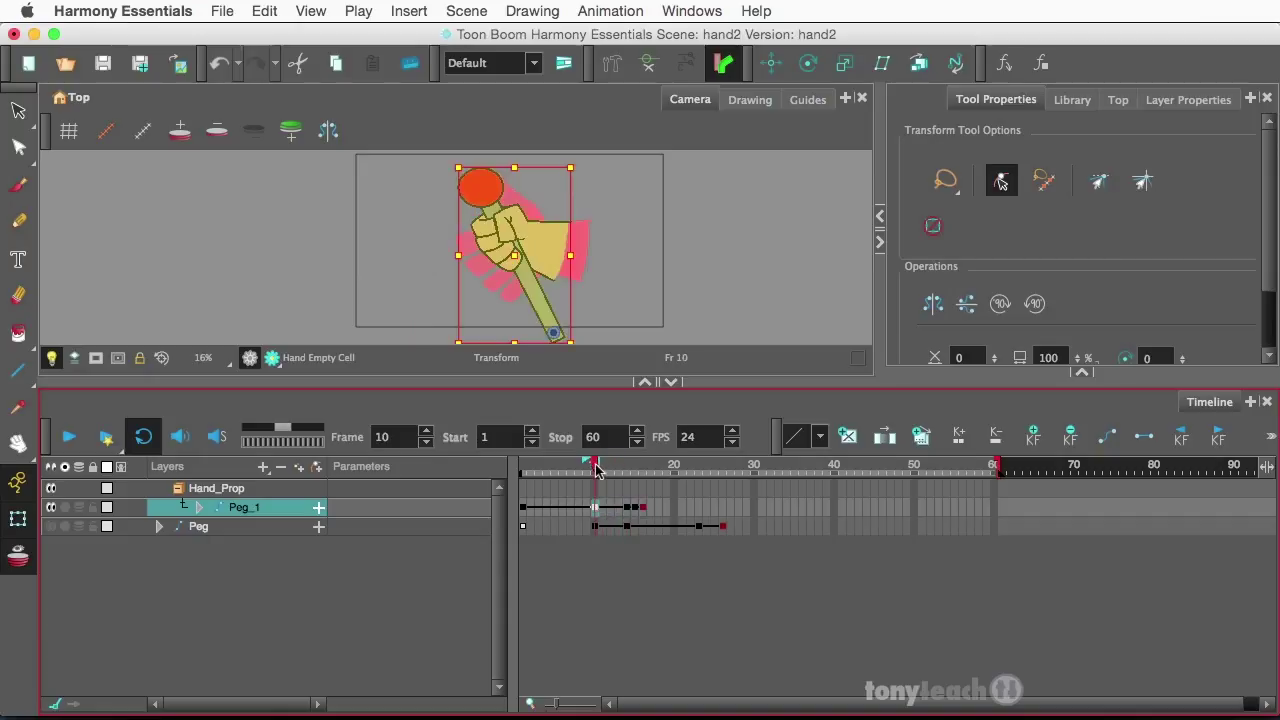
{"action": "left_click_drag", "start_coordinate": [596, 470], "coordinate": [627, 474]}
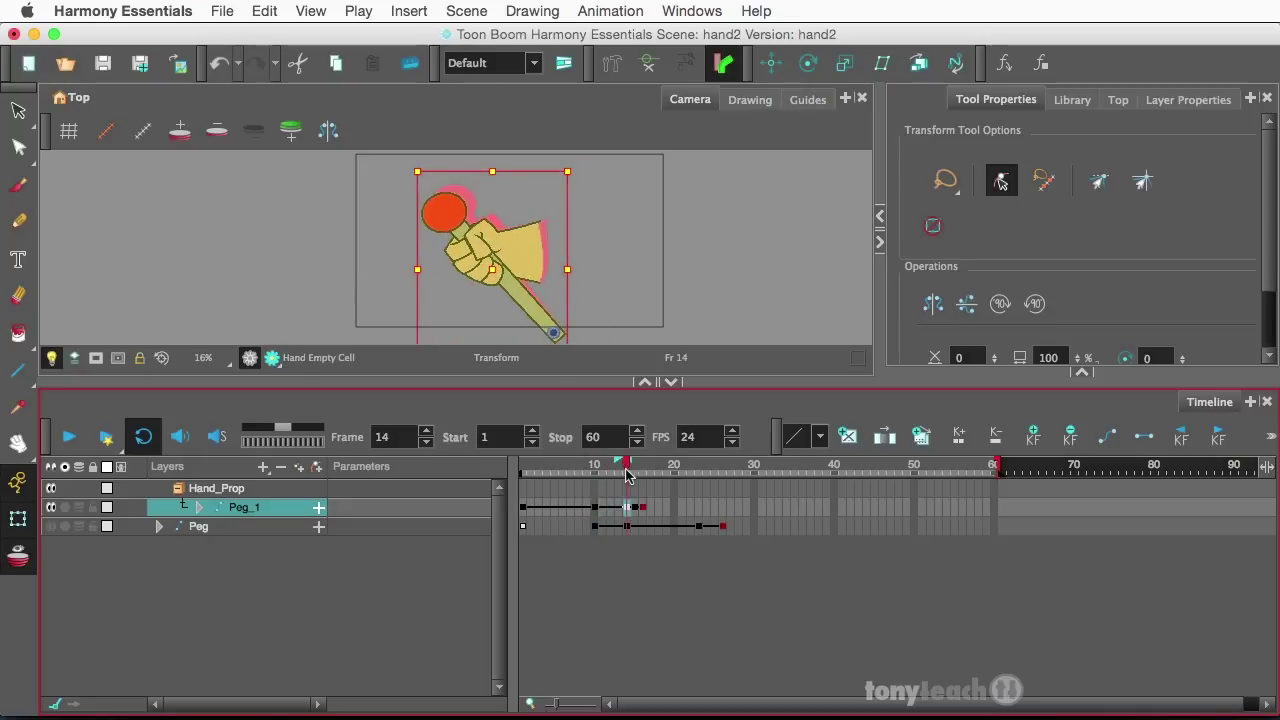
{"action": "left_click", "coordinate": [642, 508]}
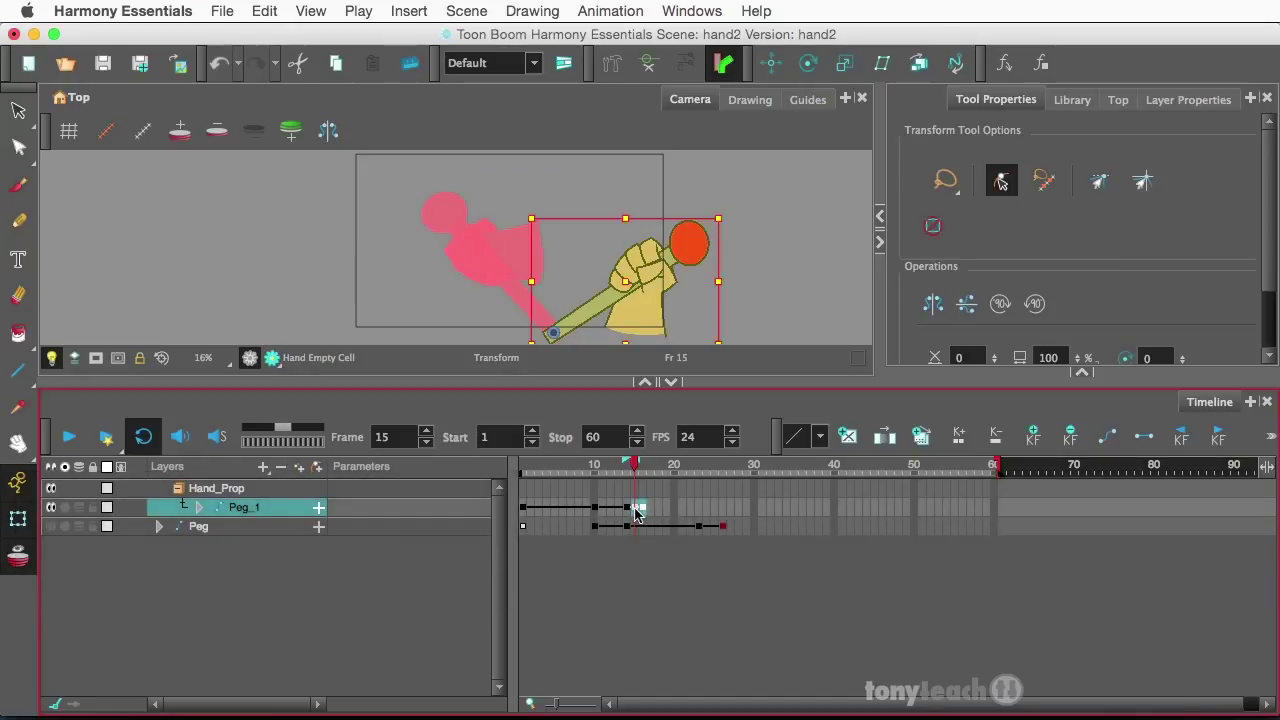
{"action": "mouse_move", "coordinate": [637, 512]}
{"action": "left_mouse_down"}
{"action": "mouse_move", "coordinate": [700, 512]}
{"action": "mouse_move", "coordinate": [650, 474]}
{"action": "mouse_move", "coordinate": [626, 476]}
{"action": "mouse_move", "coordinate": [700, 476]}
{"action": "mouse_move", "coordinate": [632, 477]}
{"action": "mouse_move", "coordinate": [697, 486]}
{"action": "mouse_move", "coordinate": [706, 509]}
{"action": "mouse_move", "coordinate": [724, 510]}
{"action": "mouse_move", "coordinate": [612, 472]}
{"action": "mouse_move", "coordinate": [562, 505]}
{"action": "left_mouse_up"}
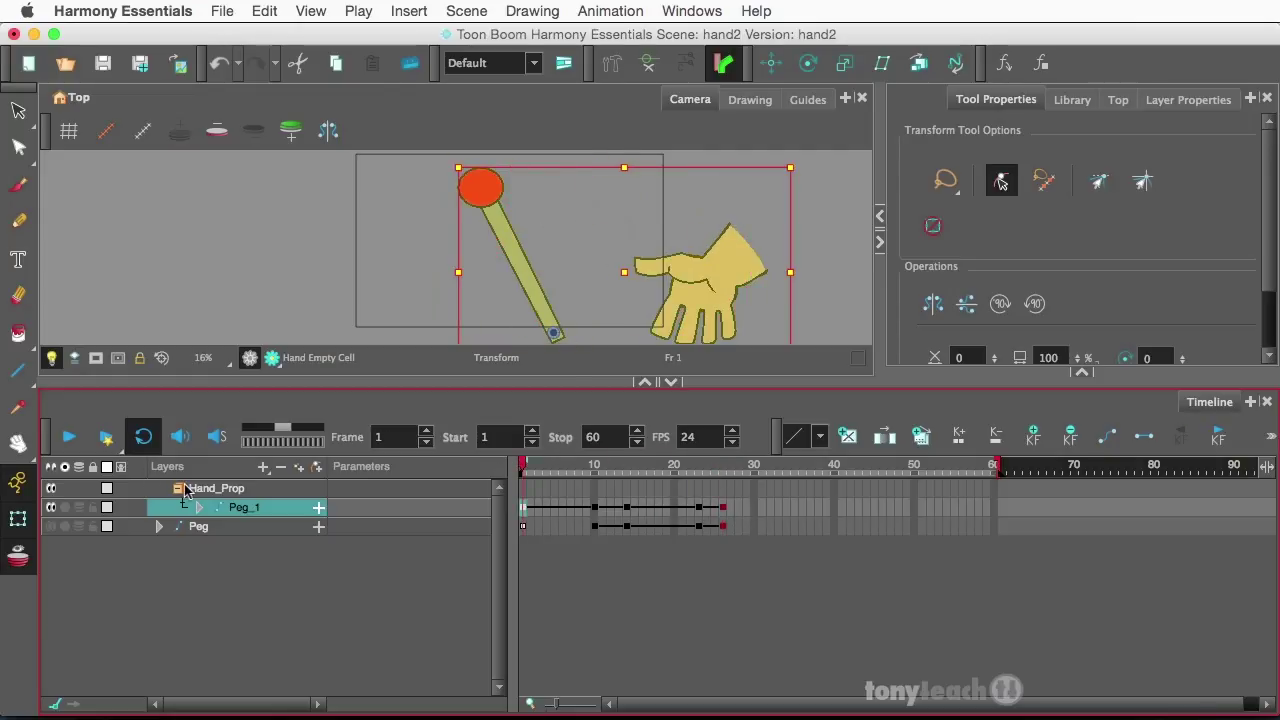
- Play the retimed animation from frame 1 and review the hand's approach up to frame 10
{"action": "left_click", "coordinate": [70, 439]}
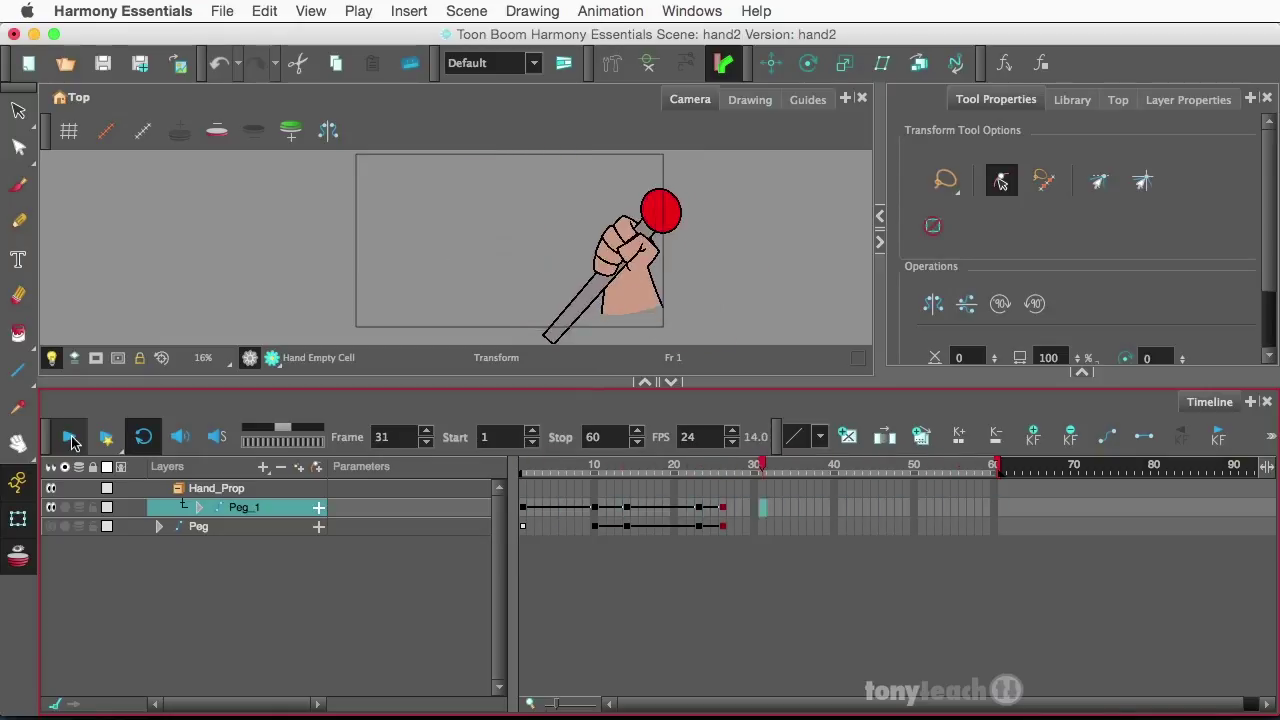
{"action": "left_click", "coordinate": [72, 443]}
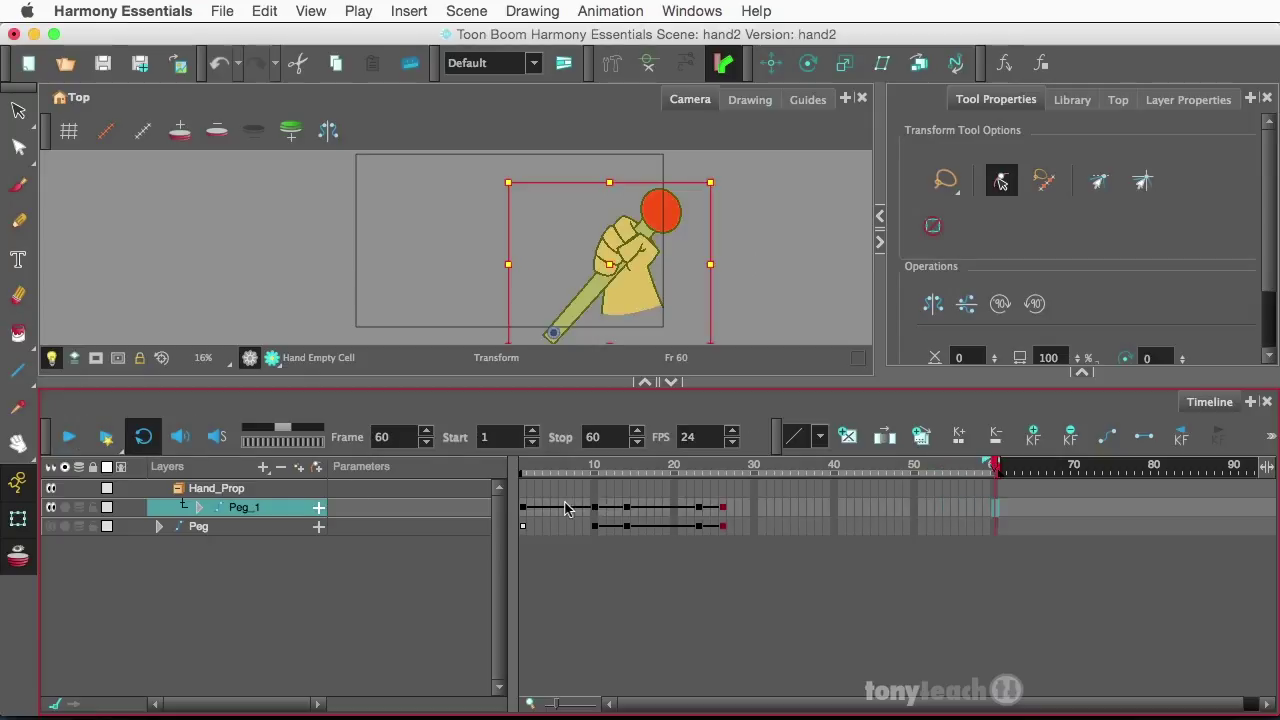
{"action": "left_click_drag", "start_coordinate": [525, 476], "coordinate": [595, 472]}
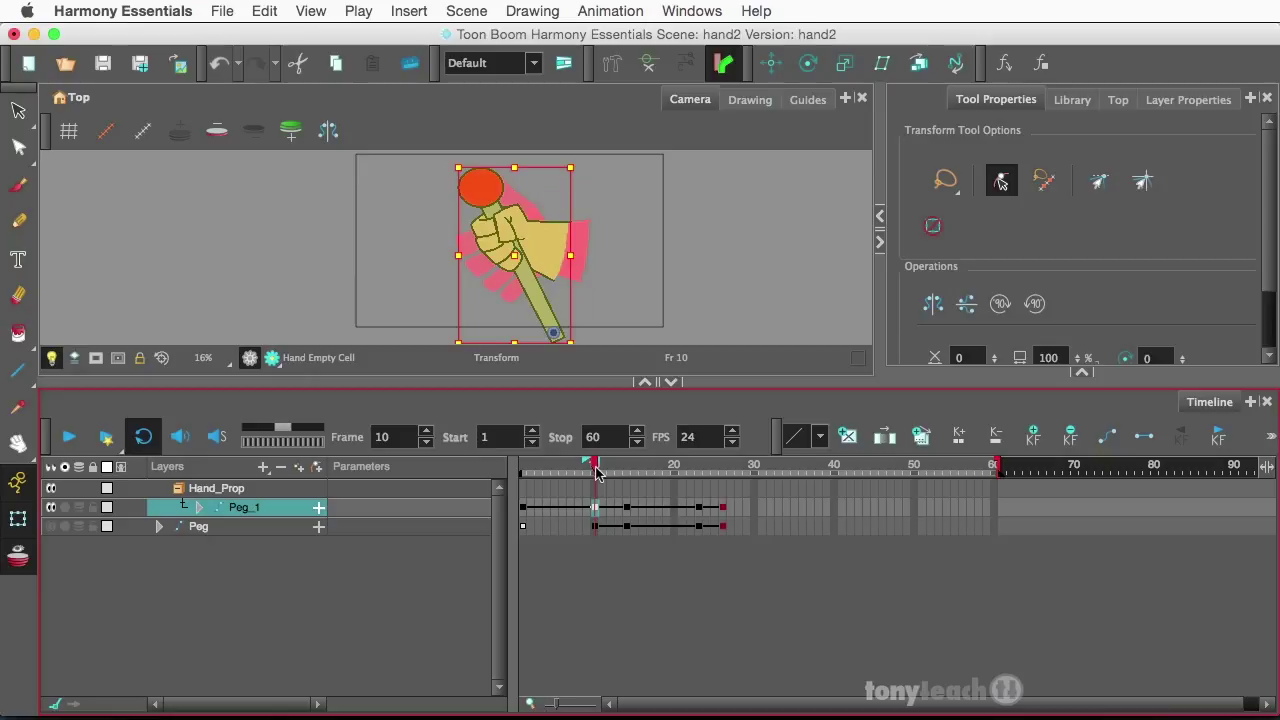
- Apply the easing preset whose curve starts flat and steepens to the Peg_1 keyframe at frame 14
{"action": "left_click", "coordinate": [628, 510]}
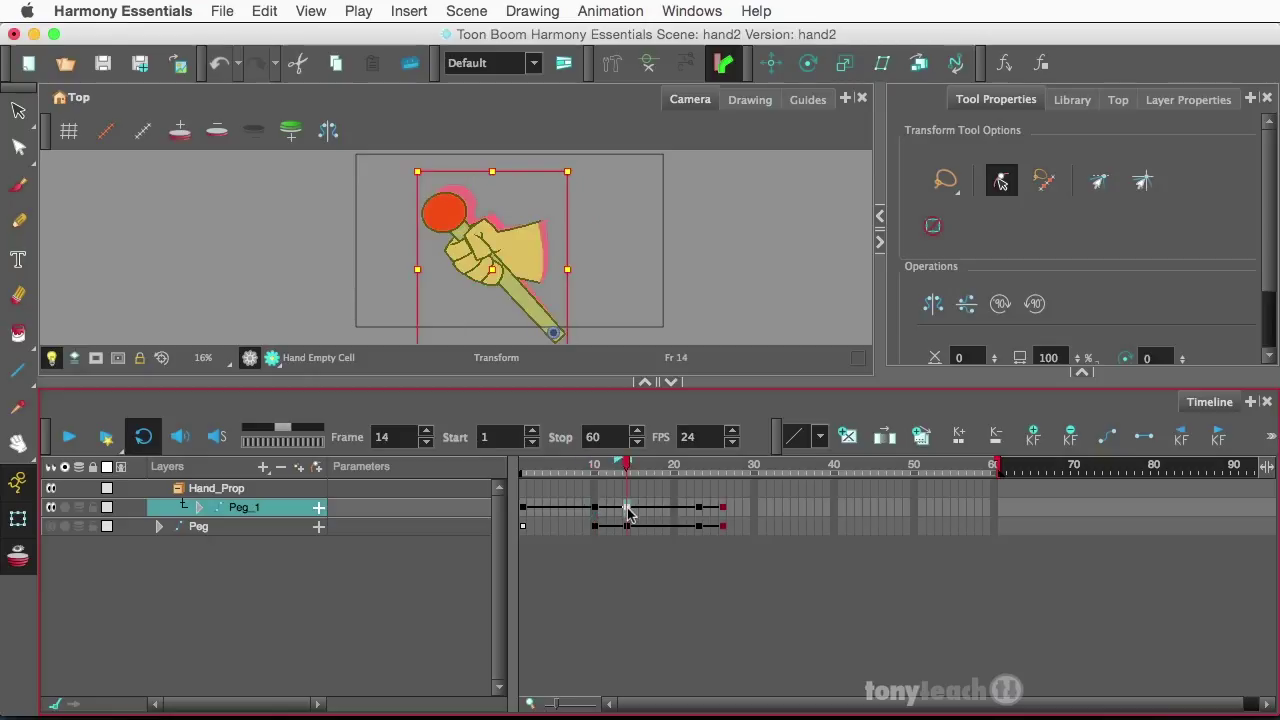
{"action": "left_click", "coordinate": [638, 468]}
{"action": "mouse_move", "coordinate": [638, 468]}
{"action": "left_mouse_down"}
{"action": "mouse_move", "coordinate": [690, 472]}
{"action": "mouse_move", "coordinate": [632, 484]}
{"action": "left_mouse_up"}
{"action": "left_click", "coordinate": [627, 508]}
{"action": "left_click", "coordinate": [818, 437]}
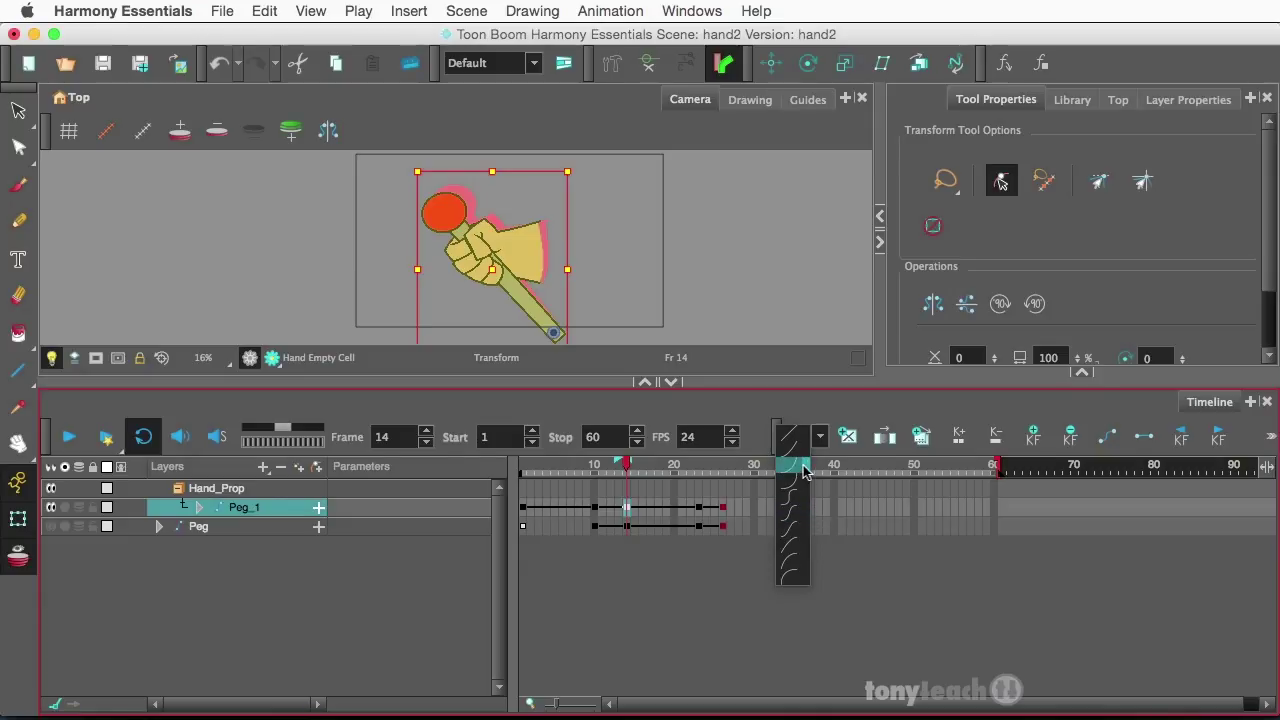
{"action": "left_click", "coordinate": [805, 466]}
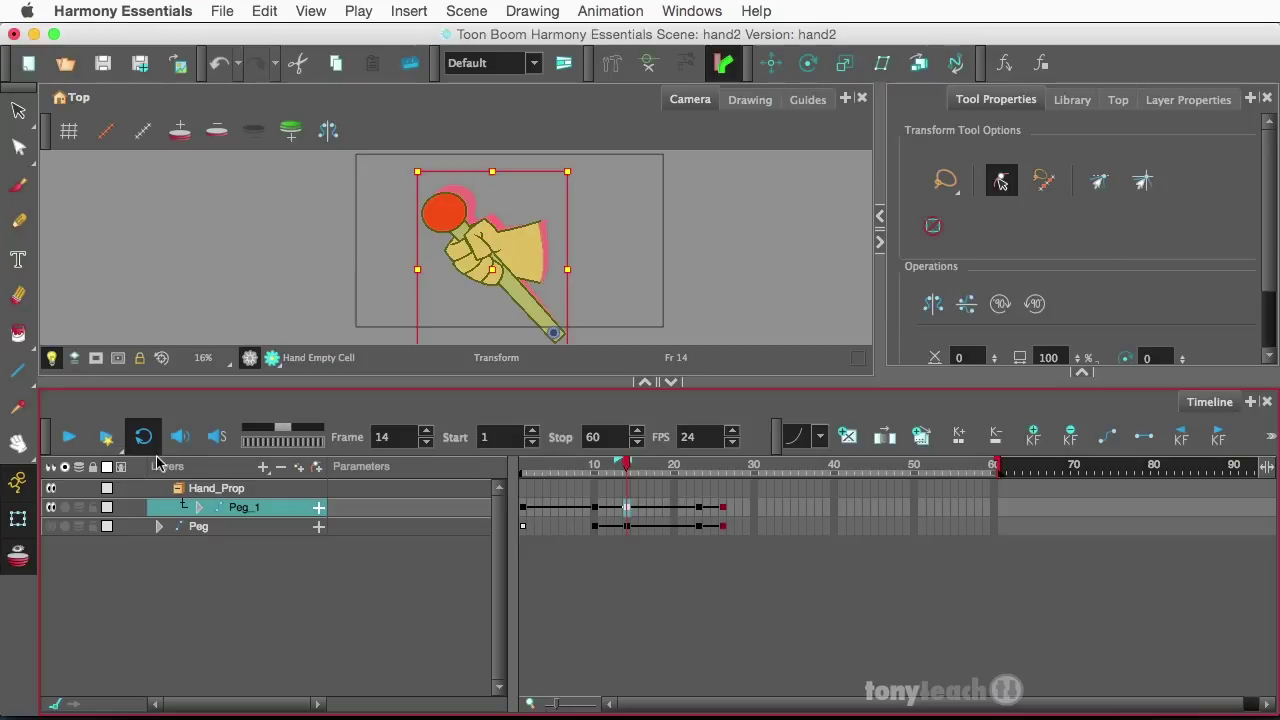
- Play the animation to review the eased lever swing, stopping at frame 38
{"action": "left_click", "coordinate": [71, 441]}
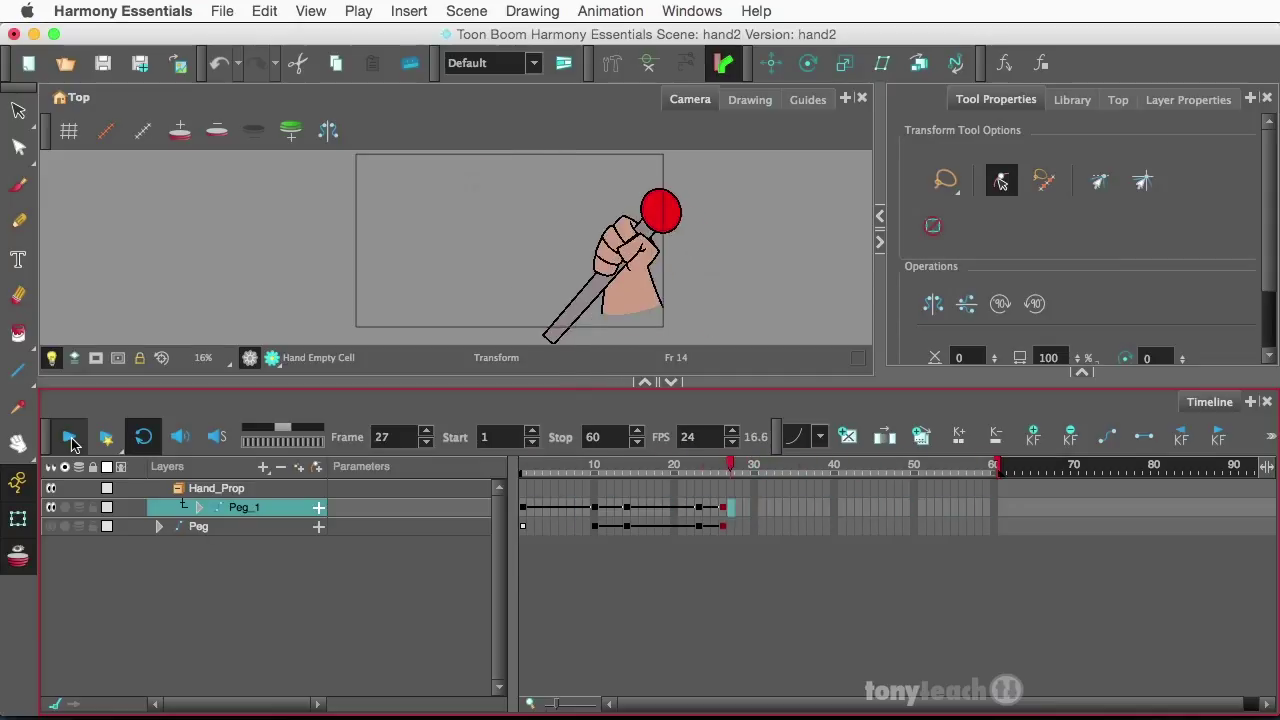
{"action": "left_click", "coordinate": [71, 443]}
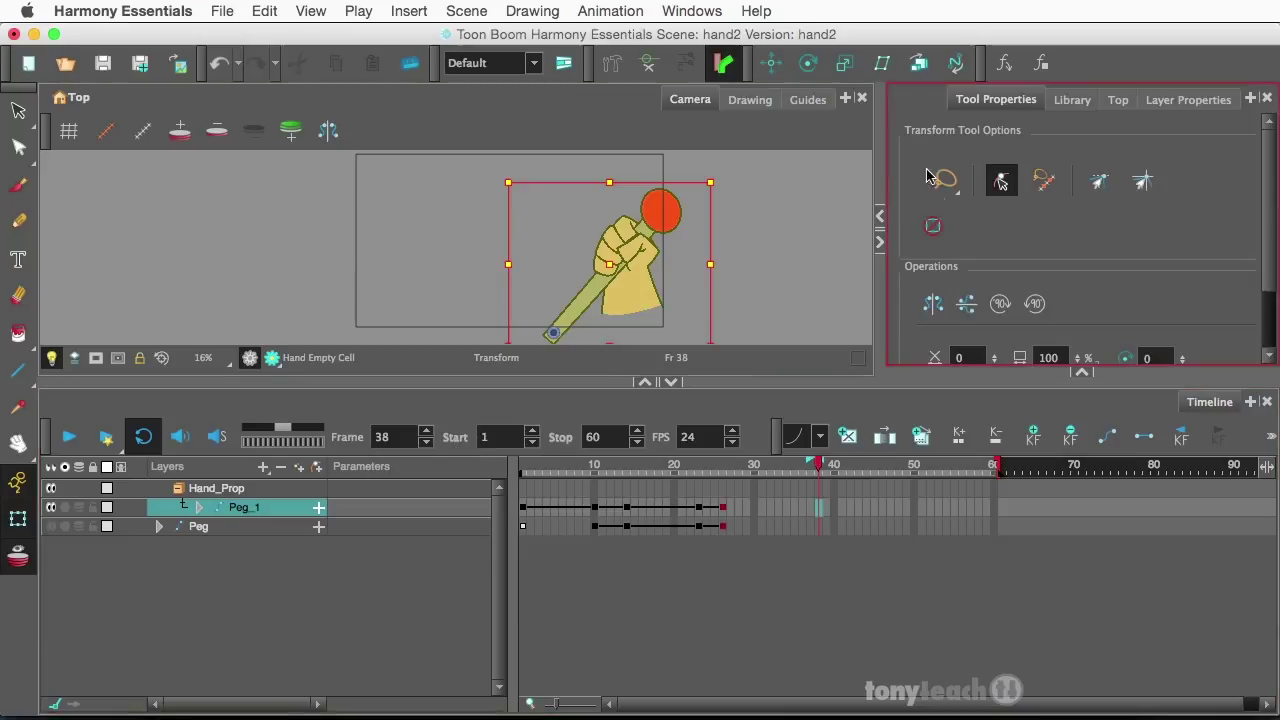
- Open the Hand (2) symbol from the library for editing
{"action": "left_click", "coordinate": [1068, 100]}
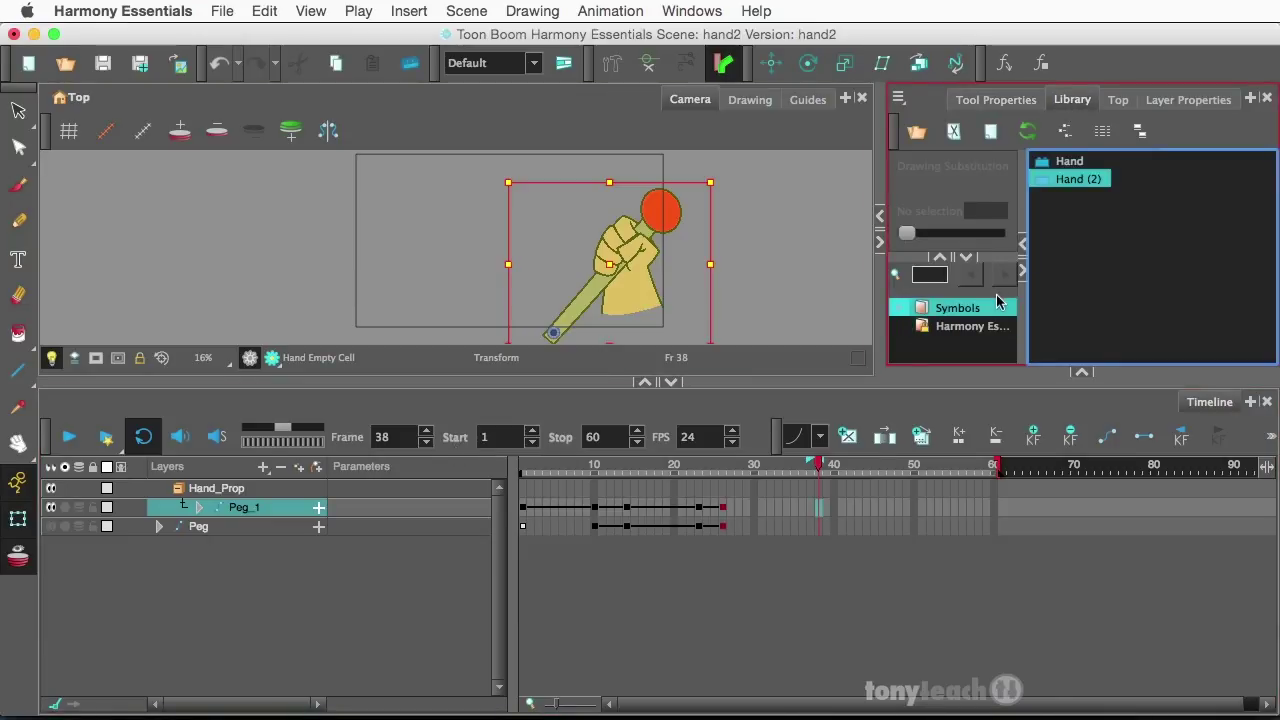
{"action": "right_click", "coordinate": [1046, 180]}
{"action": "left_click", "coordinate": [1090, 317]}
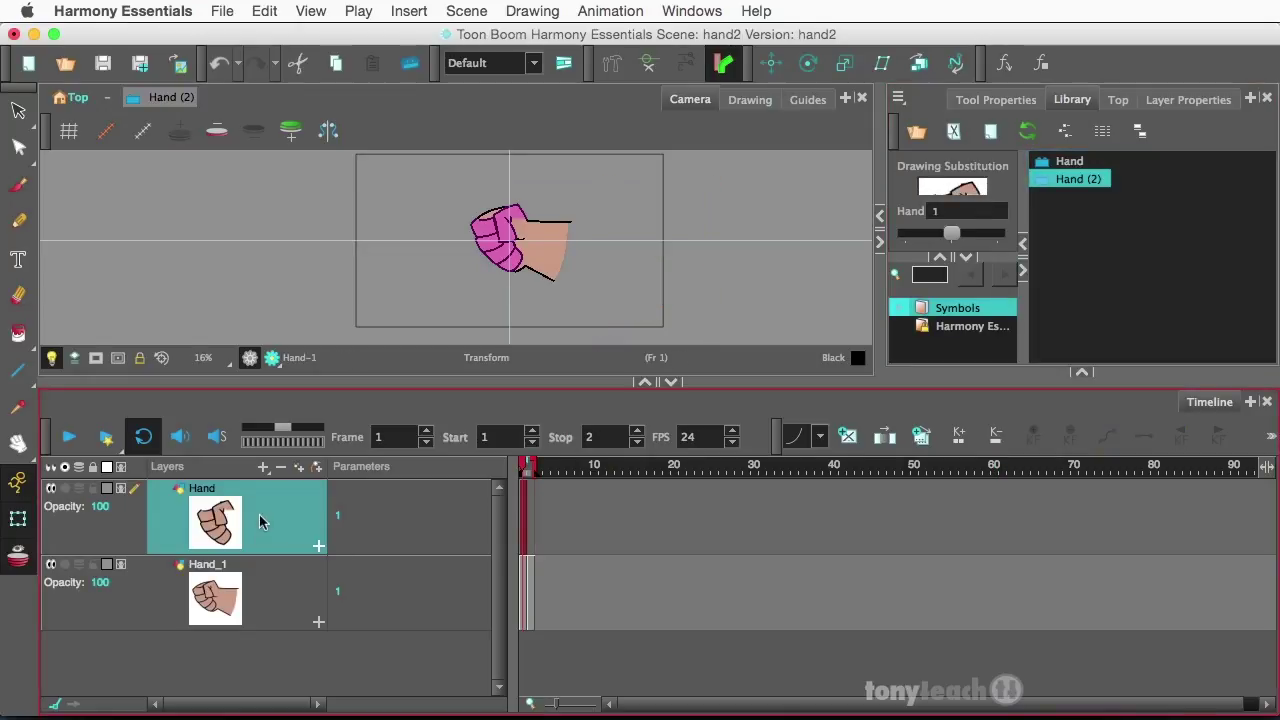
- Examine how the fingers on the Hand layer overlap the Hand_1 drawing in frame 1 of the symbol
{"action": "left_click", "coordinate": [52, 360]}
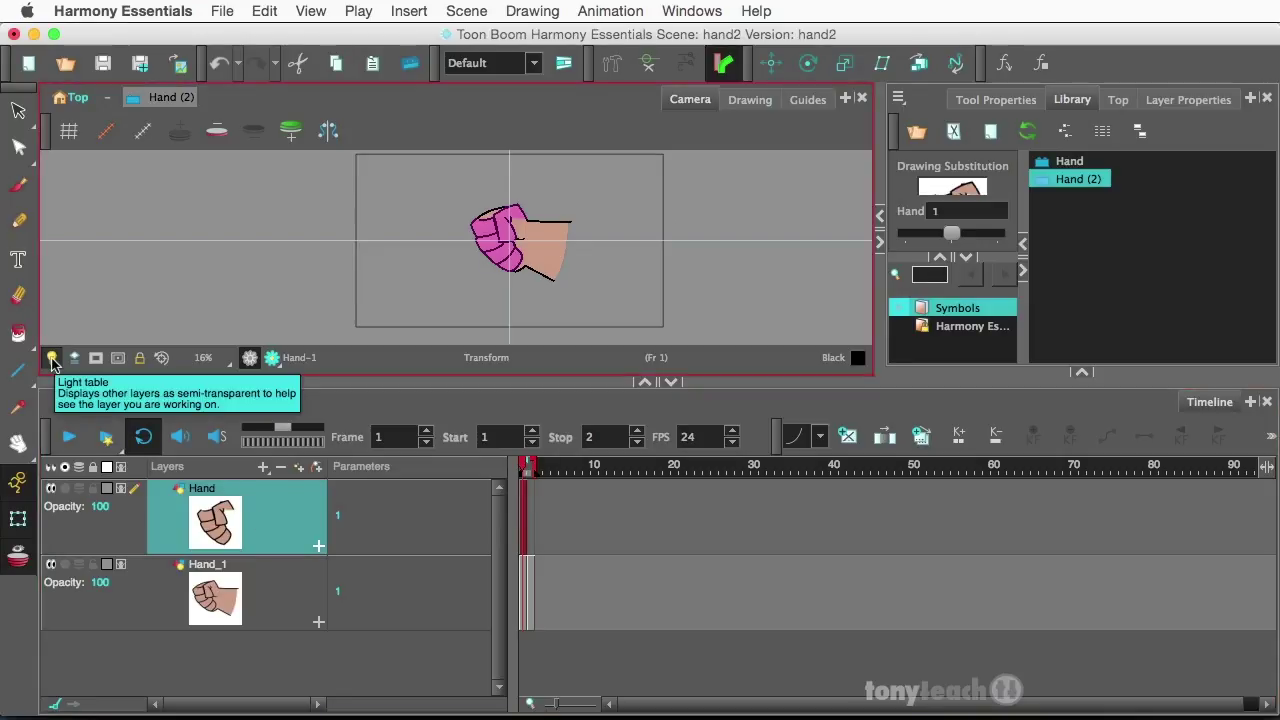
{"action": "left_click", "coordinate": [271, 514]}
{"action": "left_click", "coordinate": [449, 237]}
{"action": "scroll", "coordinate": [491, 218], "scroll_direction": "up", "scroll_amount": 3}
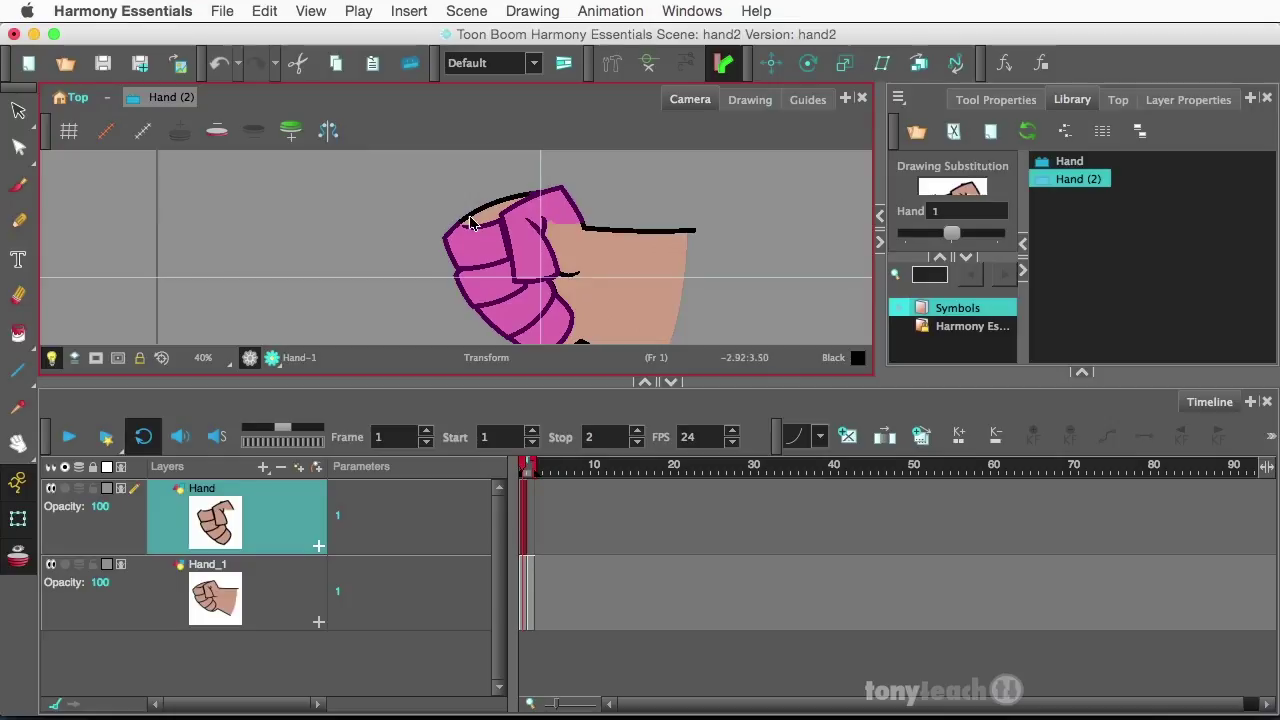
{"action": "left_click", "coordinate": [528, 508]}
{"action": "left_click", "coordinate": [487, 217]}
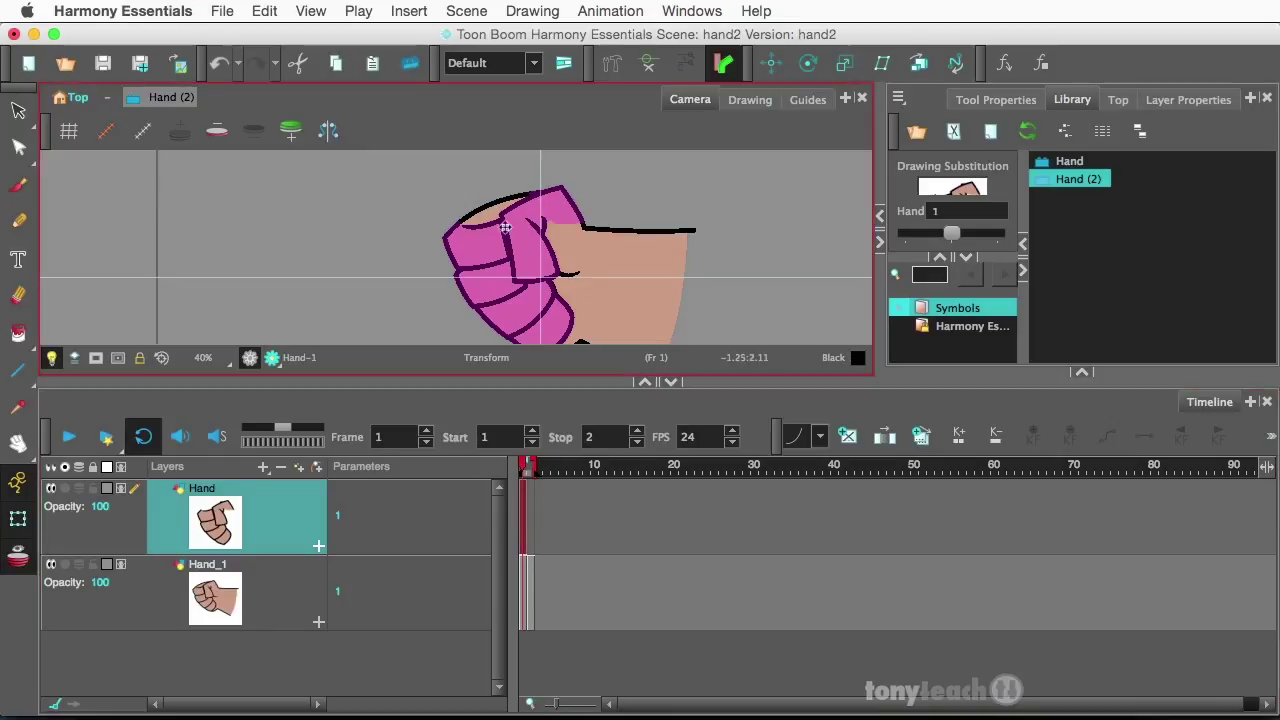